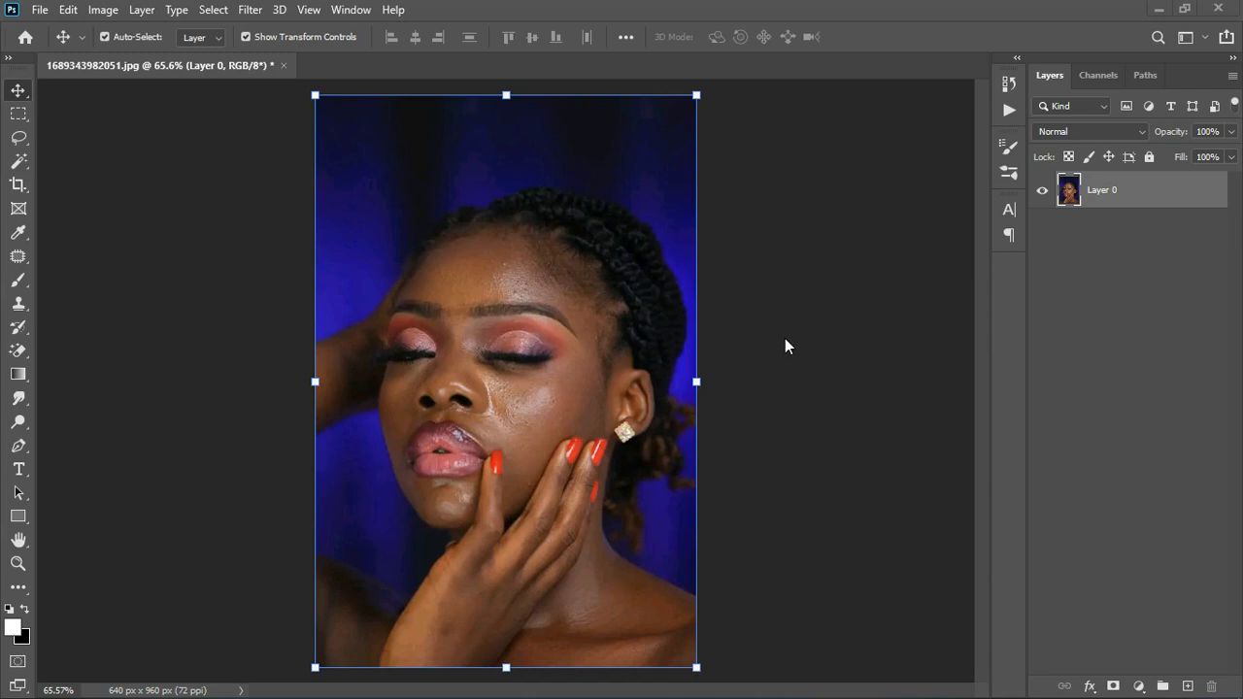
- Examine the skin tones across the portrait's forehead, cheeks, lips and hand at close range and in full view
{"action": "scroll", "coordinate": [623, 362], "scroll_direction": "down", "scroll_amount": 3}
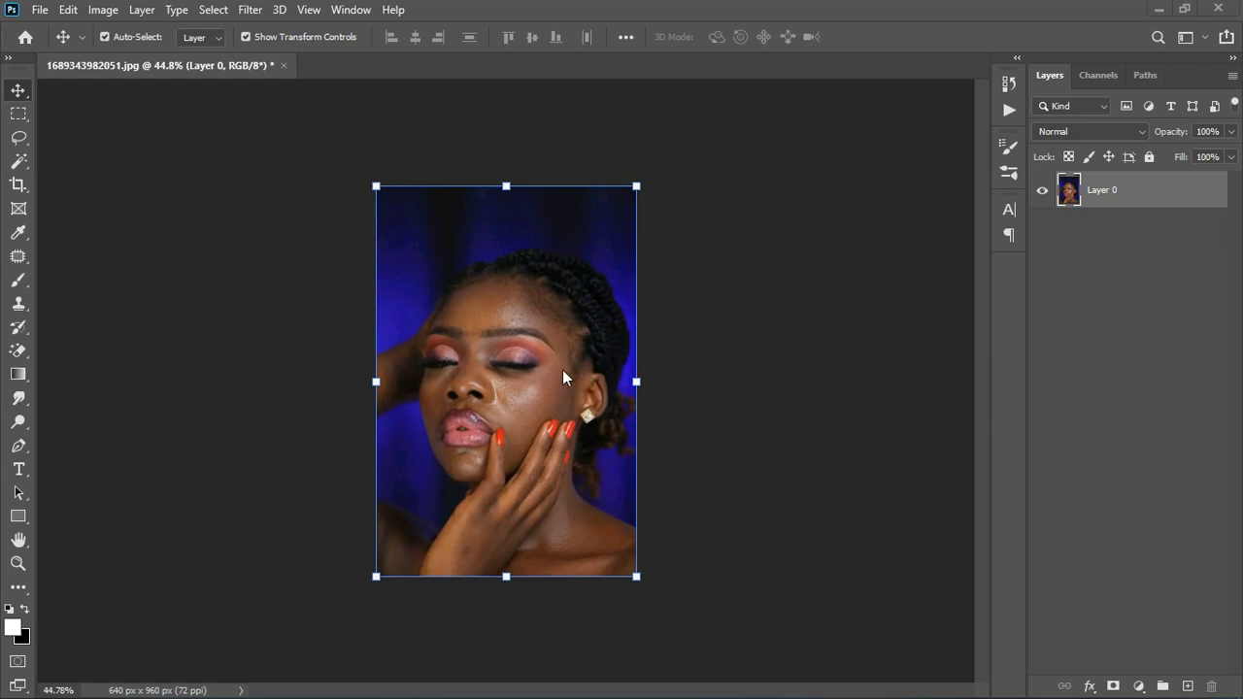
{"action": "scroll", "coordinate": [507, 377], "scroll_direction": "up", "scroll_amount": 2}
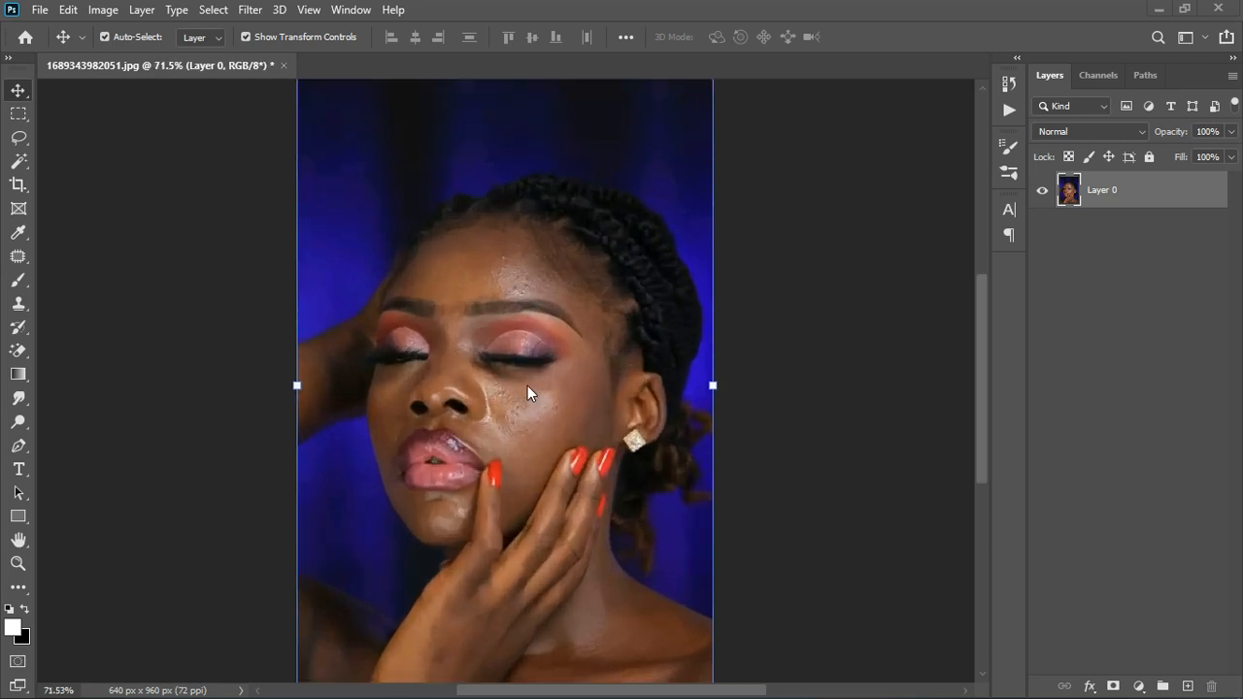
{"action": "scroll", "coordinate": [485, 406], "scroll_direction": "up", "scroll_amount": 2}
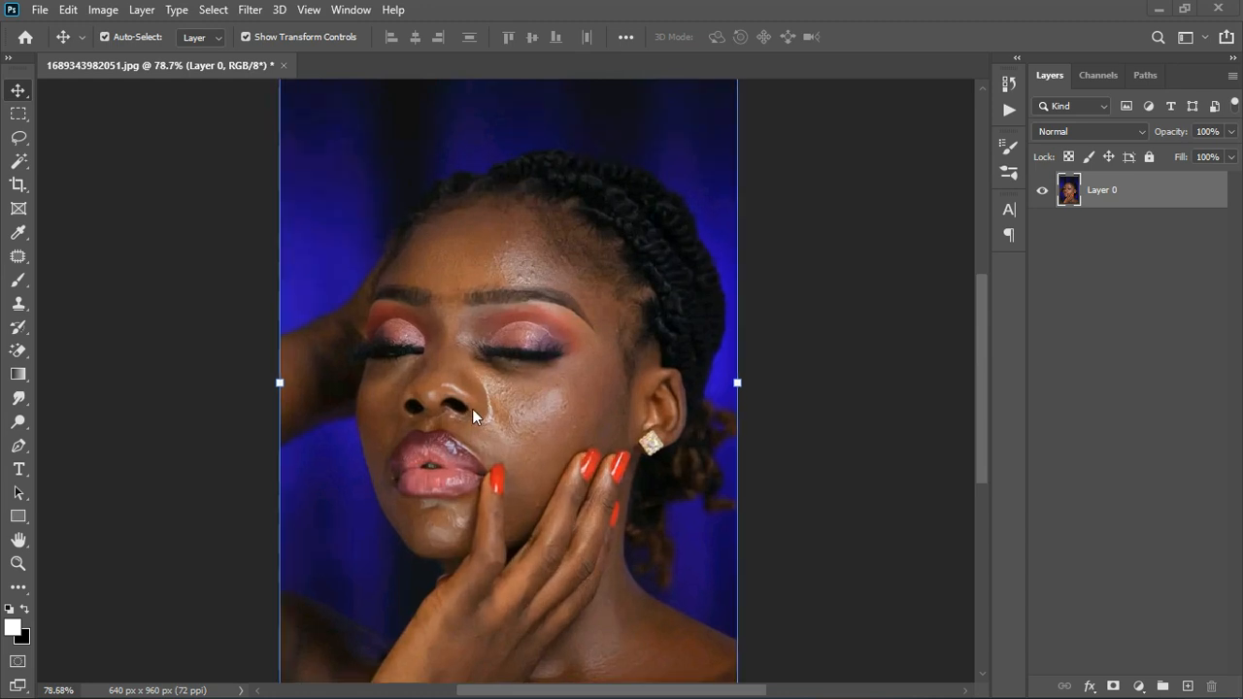
{"action": "scroll", "coordinate": [505, 408], "scroll_direction": "up", "scroll_amount": 2}
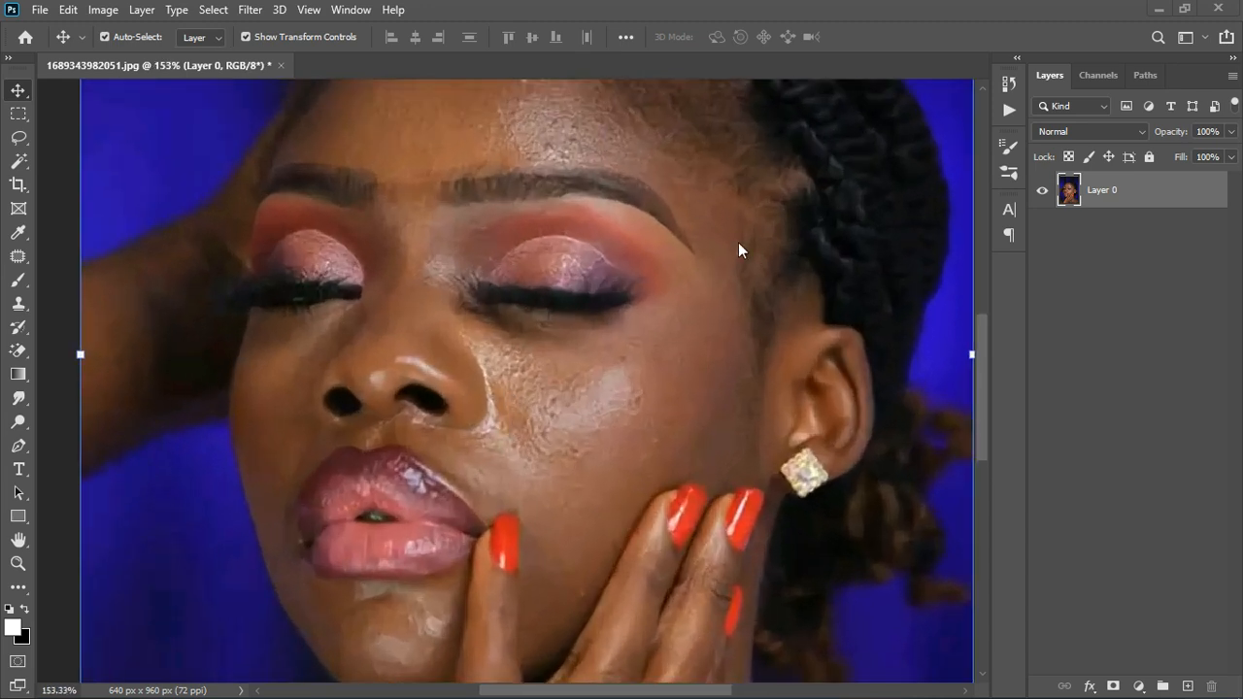
{"action": "scroll", "coordinate": [702, 394], "scroll_direction": "down", "scroll_amount": 2}
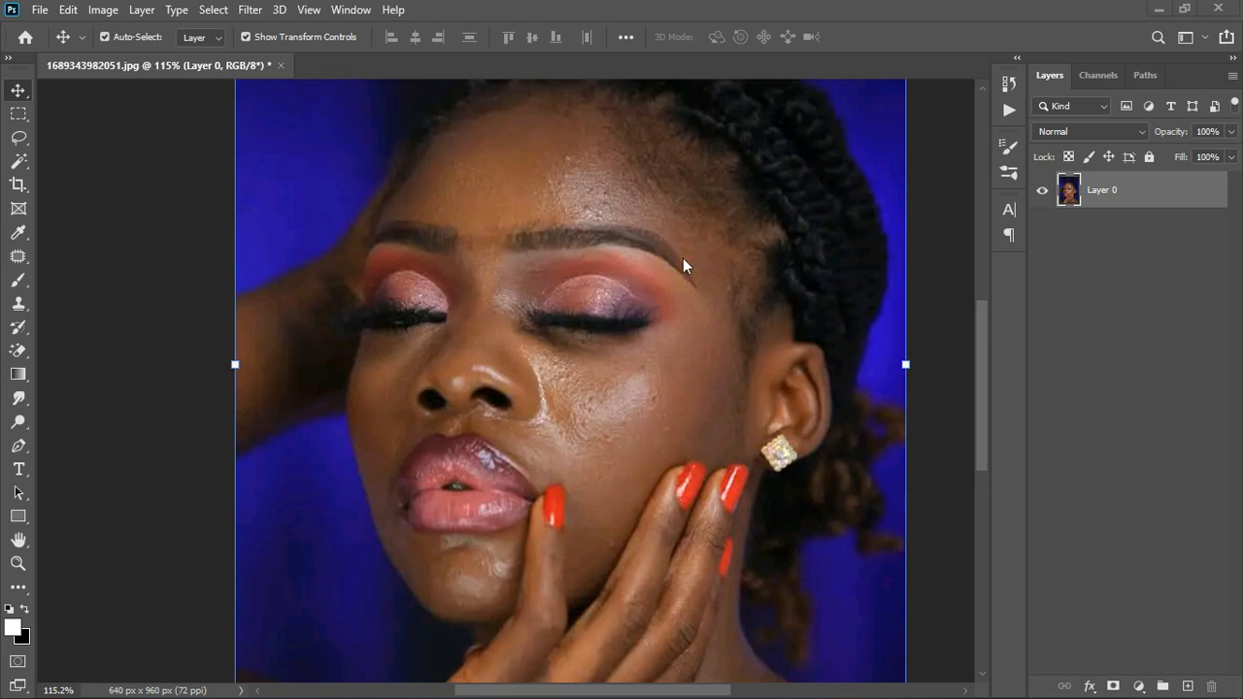
{"action": "scroll", "coordinate": [657, 425], "scroll_direction": "down", "scroll_amount": 2, "text": "alt"}
{"action": "scroll", "coordinate": [649, 379], "scroll_direction": "up", "scroll_amount": 4, "text": "alt"}
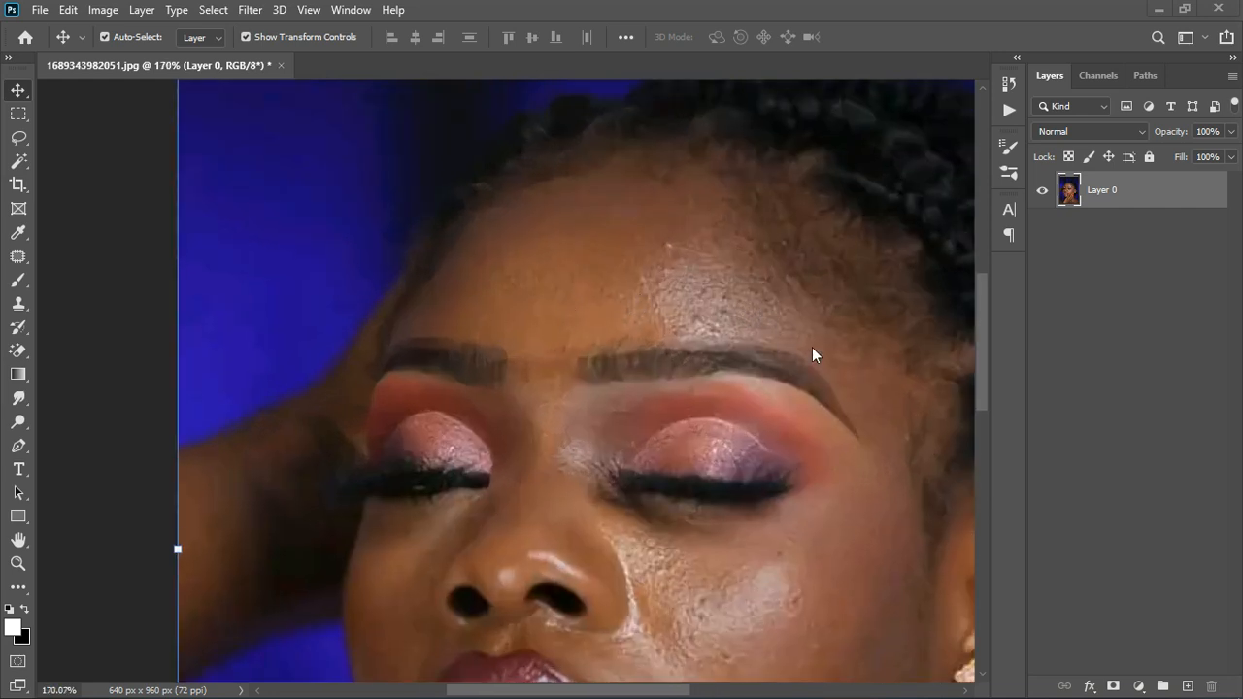
{"action": "scroll", "coordinate": [862, 424], "scroll_direction": "down", "scroll_amount": 5, "text": "alt"}
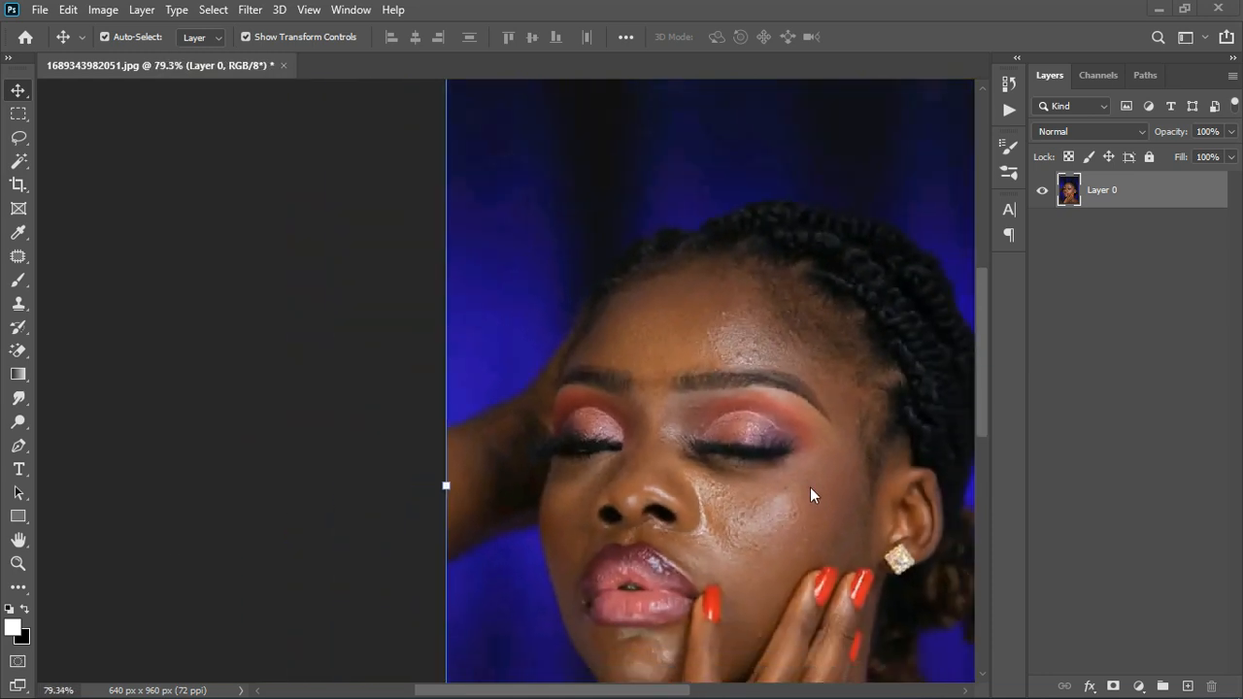
{"action": "scroll", "coordinate": [680, 457], "scroll_direction": "down", "scroll_amount": 3, "text": "alt"}
{"action": "scroll", "coordinate": [525, 428], "scroll_direction": "up", "scroll_amount": 3, "text": "alt"}
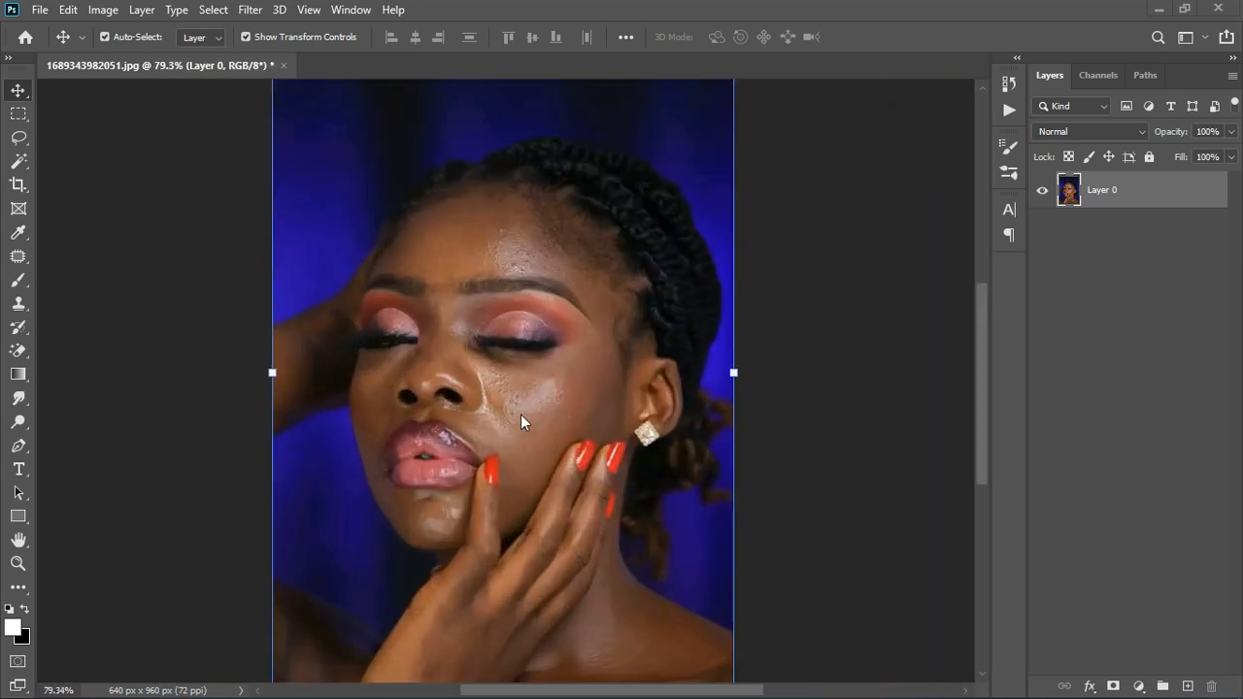
{"action": "scroll", "coordinate": [486, 408], "scroll_direction": "up", "scroll_amount": 2}
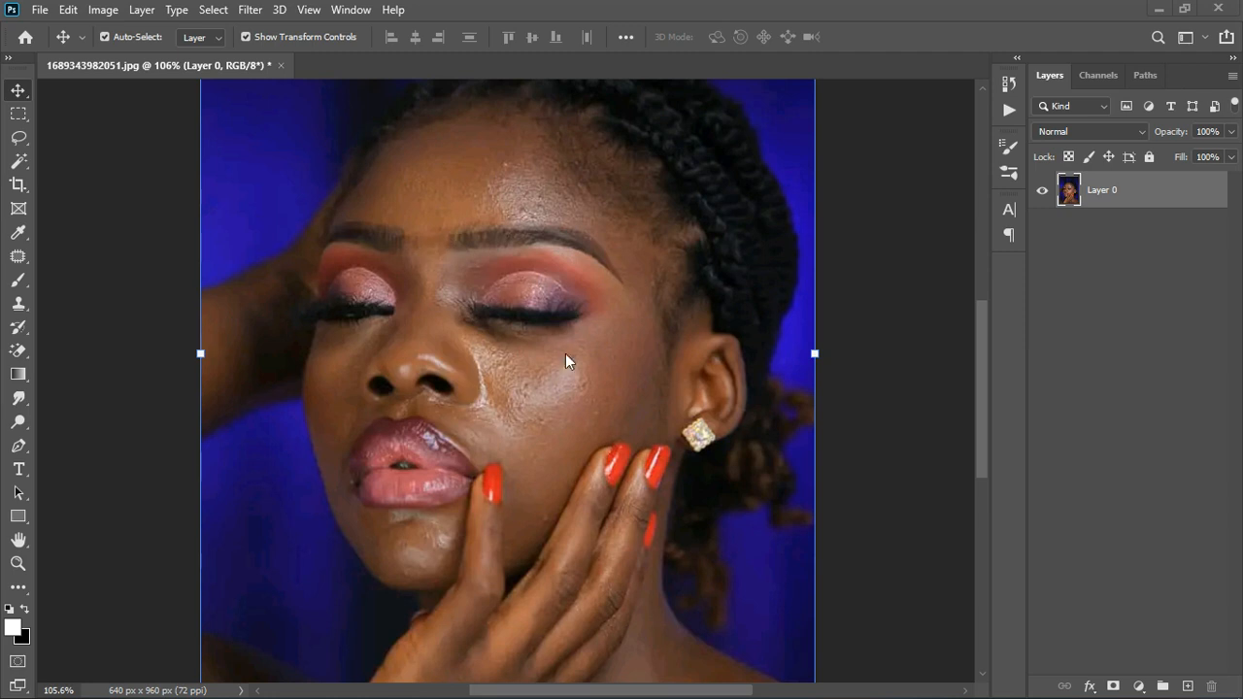
{"action": "scroll", "coordinate": [594, 382], "scroll_direction": "down", "scroll_amount": 2}
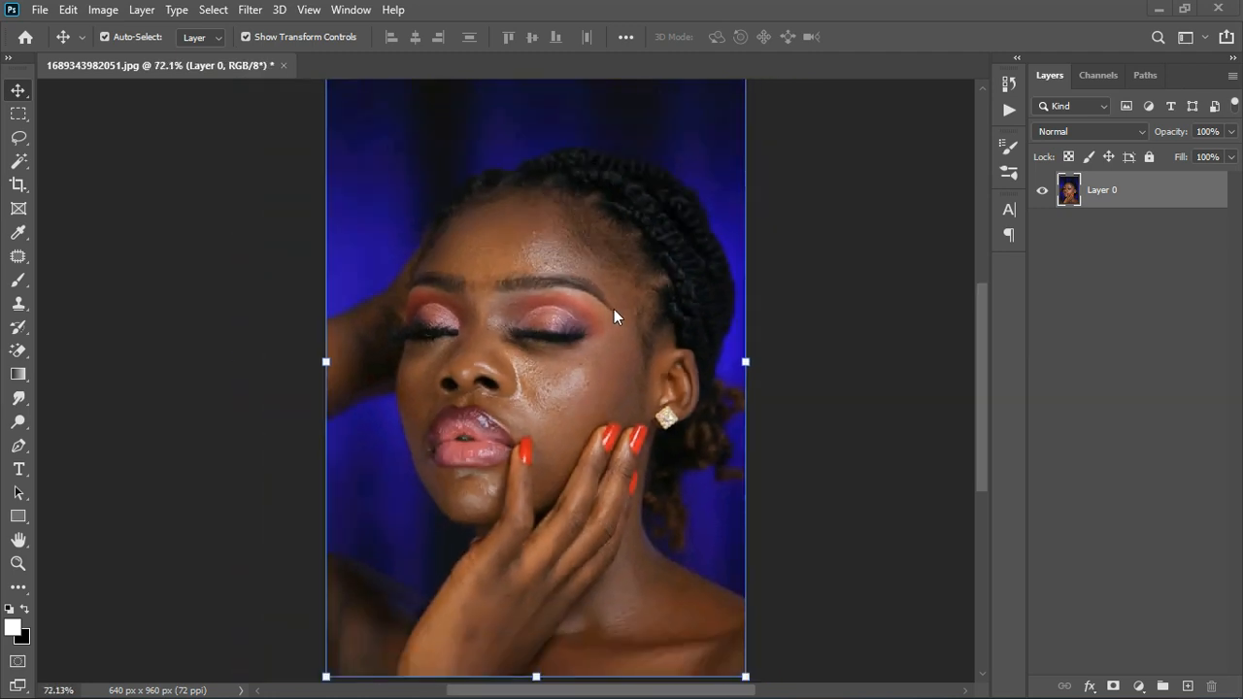
{"action": "scroll", "coordinate": [554, 381], "scroll_direction": "down", "scroll_amount": 1}
{"action": "scroll", "coordinate": [485, 272], "scroll_direction": "up", "scroll_amount": 2}
{"action": "scroll", "coordinate": [486, 272], "scroll_direction": "down", "scroll_amount": 1}
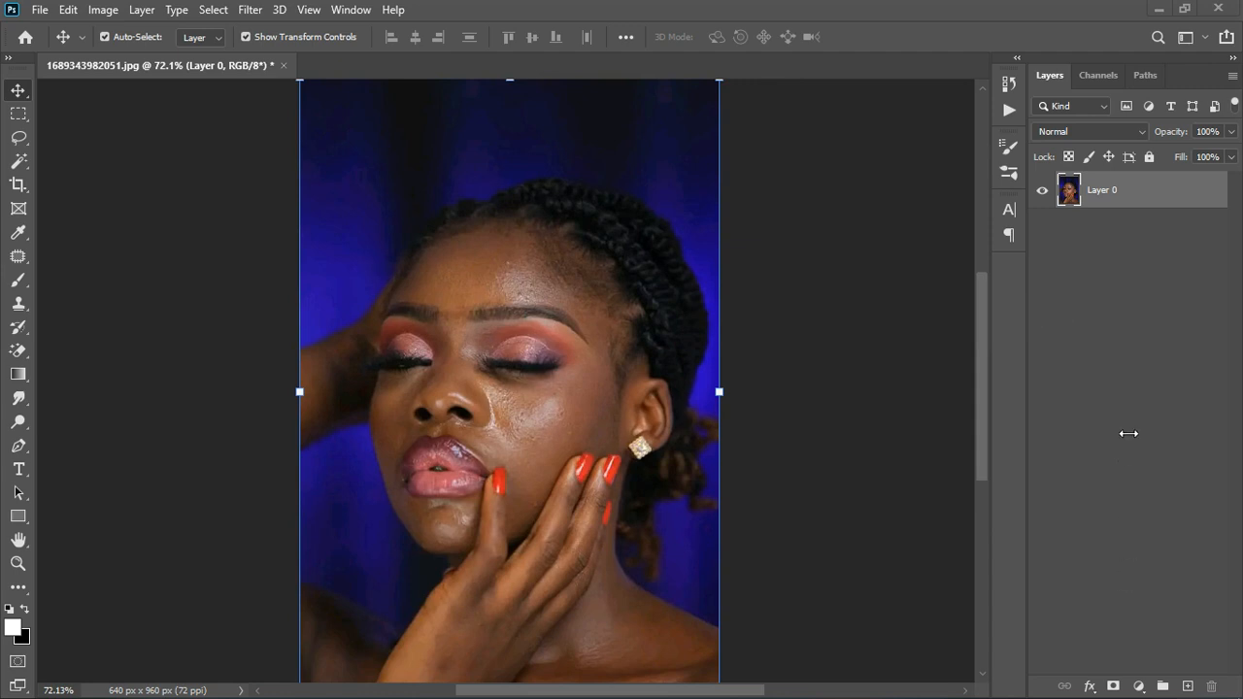
- Add a Hue/Saturation adjustment layer, target the Reds by sampling the skin between the eyebrows, and set their hue to +180
{"action": "left_click", "coordinate": [1141, 686]}
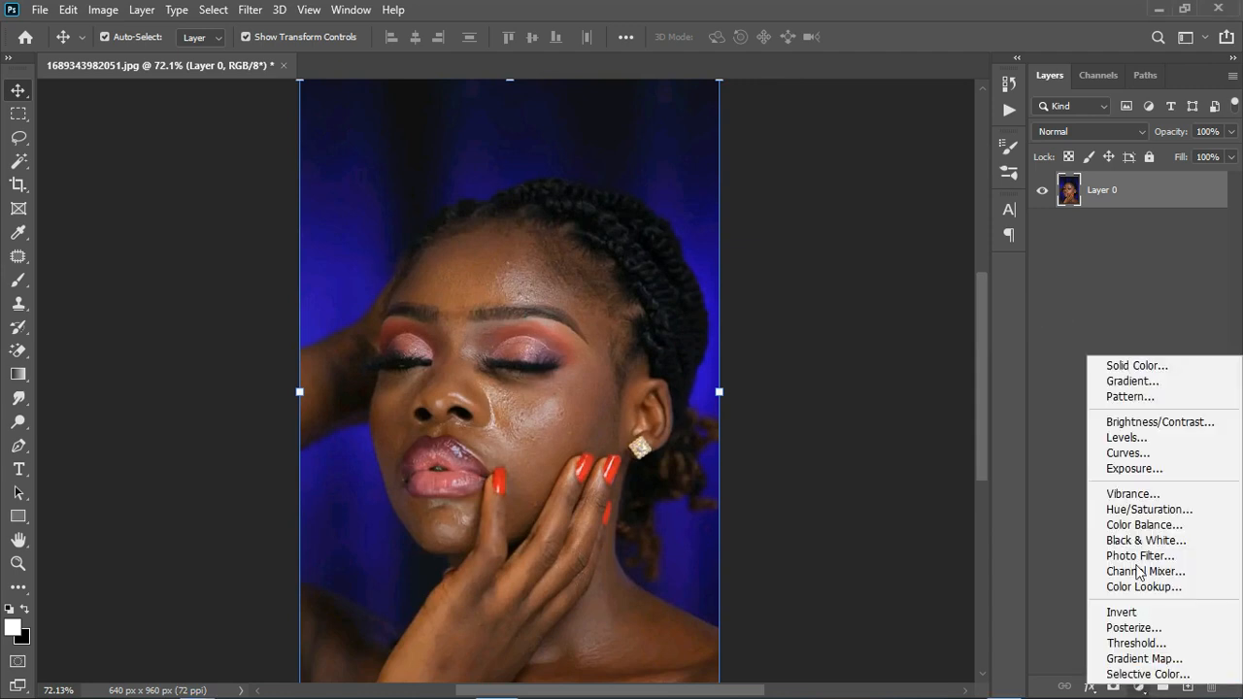
{"action": "left_click", "coordinate": [1141, 509]}
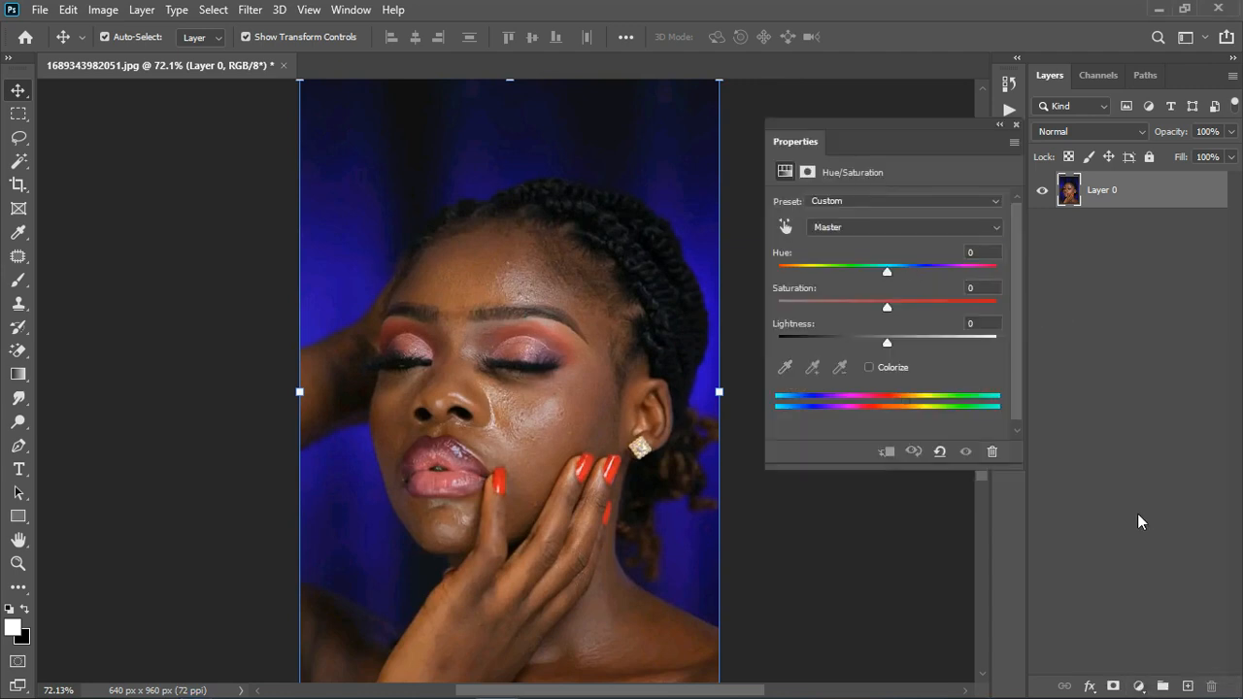
{"action": "left_click", "coordinate": [785, 230]}
{"action": "left_click", "coordinate": [475, 302]}
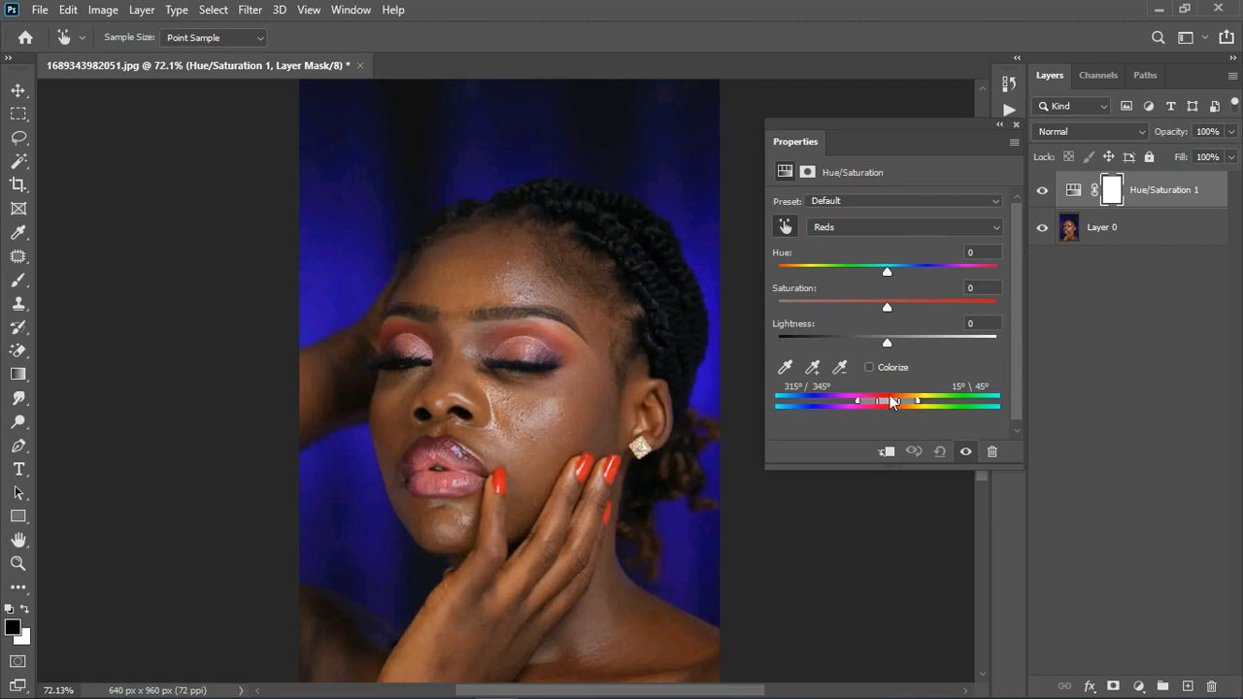
{"action": "left_click_drag", "start_coordinate": [891, 268], "coordinate": [1014, 273]}
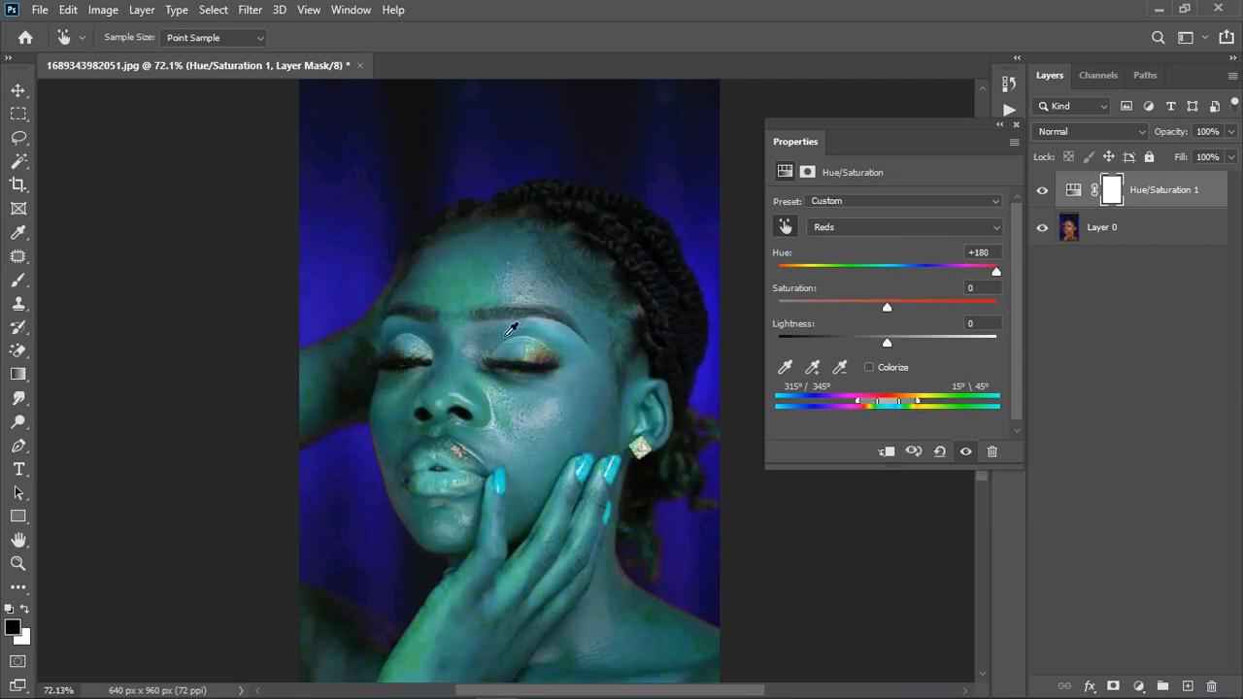
- Compare the portrait's skin with the Hue/Saturation adjustment hidden and shown, looking closely at the uneven reddish areas
{"action": "left_click", "coordinate": [965, 452]}
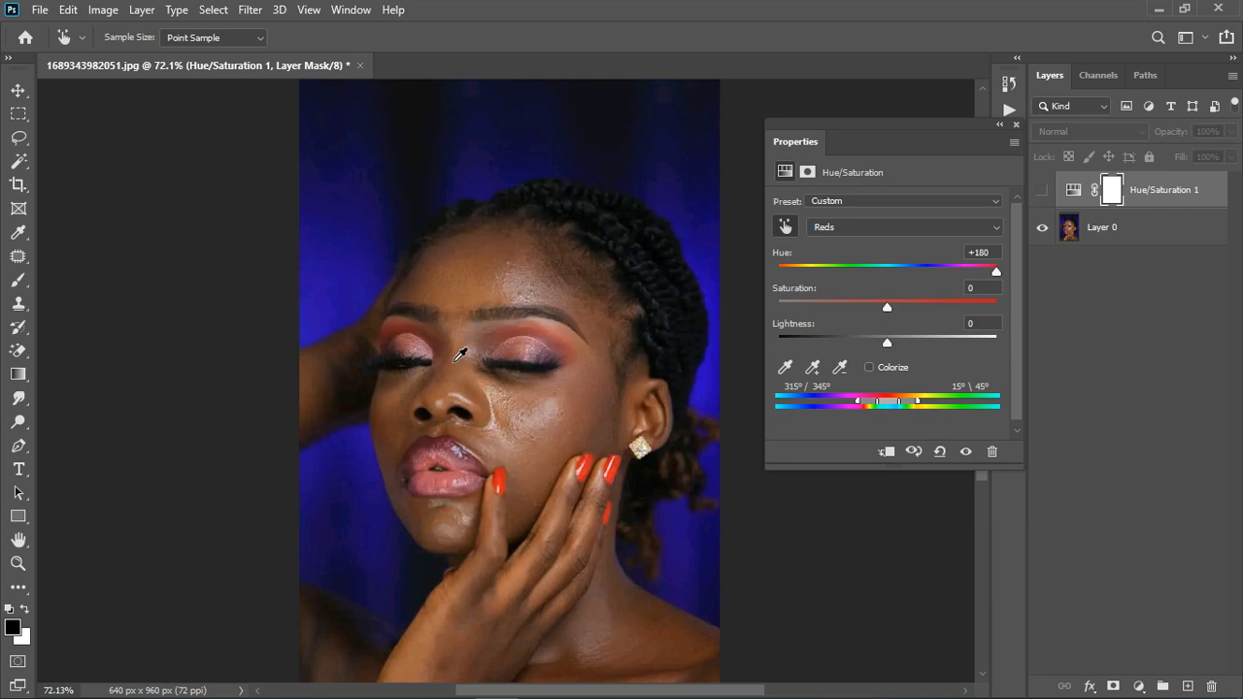
{"action": "scroll", "coordinate": [463, 433], "scroll_direction": "up", "scroll_amount": 1}
{"action": "scroll", "coordinate": [463, 433], "scroll_direction": "up", "scroll_amount": 3}
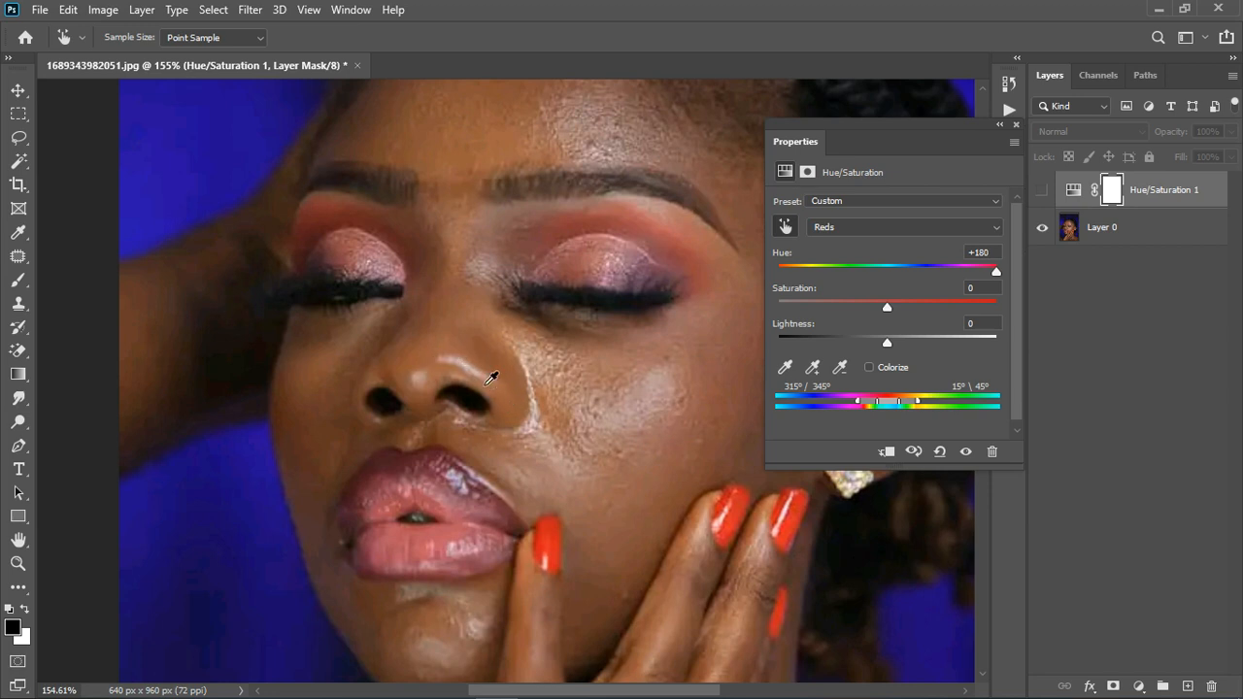
{"action": "scroll", "coordinate": [453, 393], "scroll_direction": "down", "scroll_amount": 2}
{"action": "scroll", "coordinate": [454, 393], "scroll_direction": "down", "scroll_amount": 2}
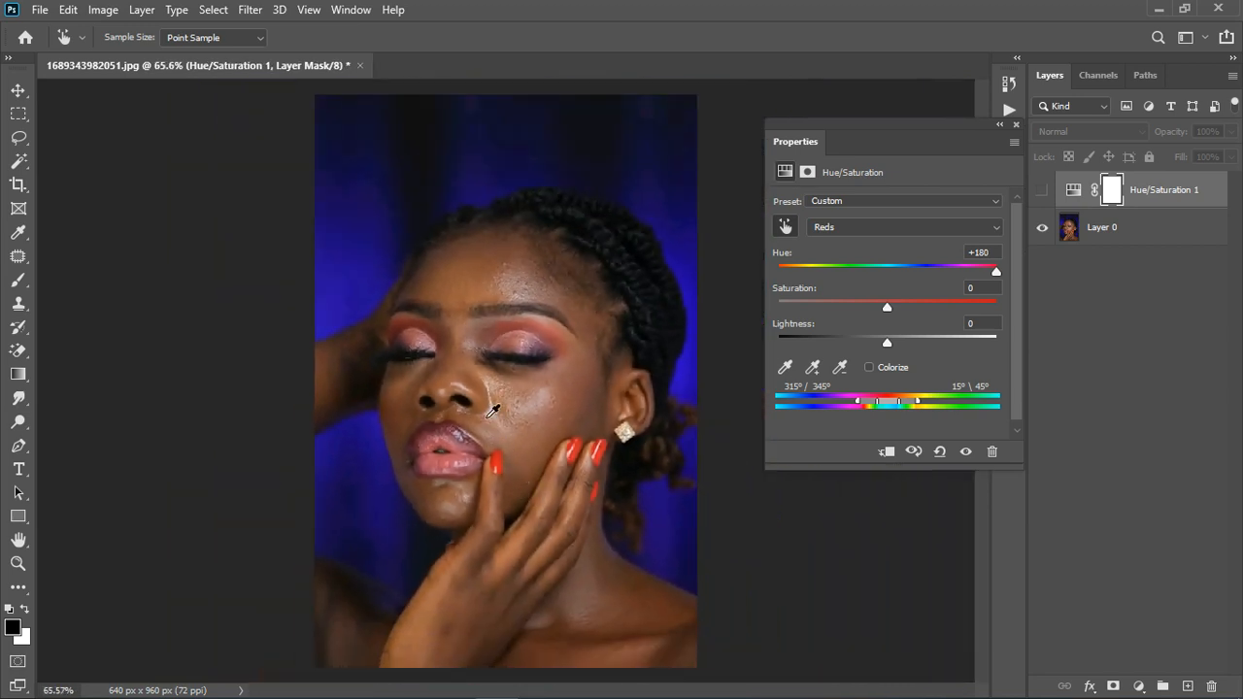
{"action": "scroll", "coordinate": [494, 408], "scroll_direction": "up", "scroll_amount": 2}
{"action": "scroll", "coordinate": [493, 408], "scroll_direction": "down", "scroll_amount": 1}
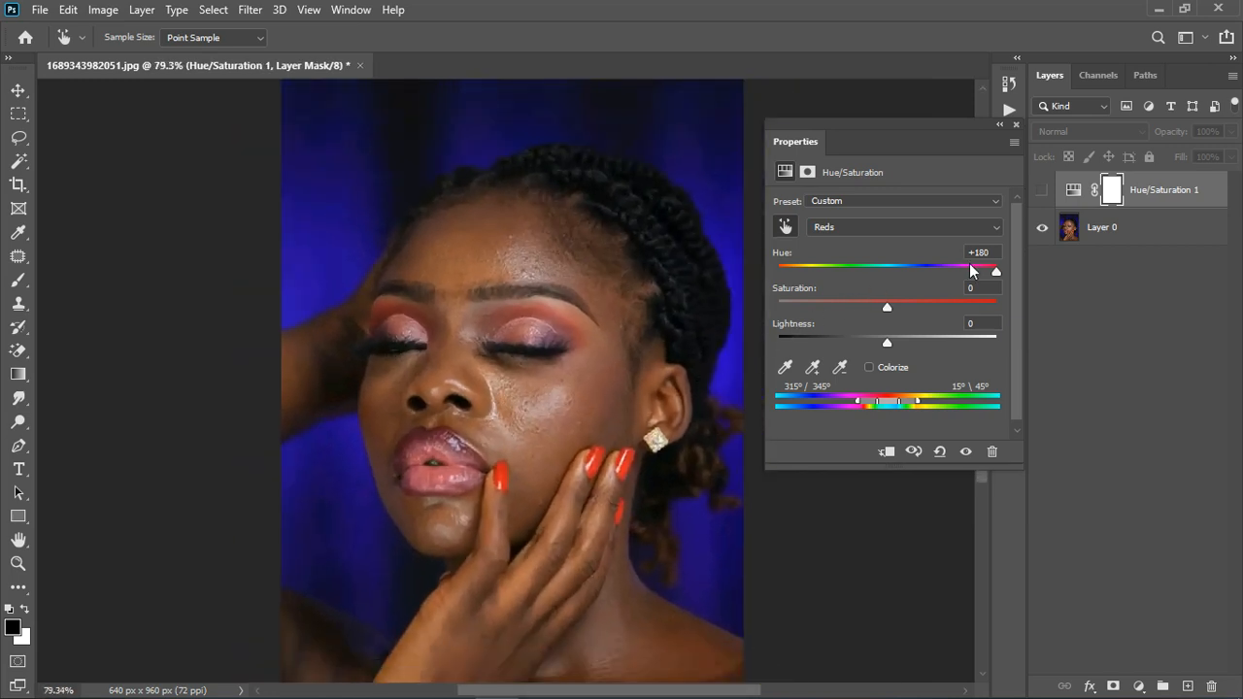
{"action": "left_click", "coordinate": [996, 270]}
{"action": "left_click", "coordinate": [967, 452]}
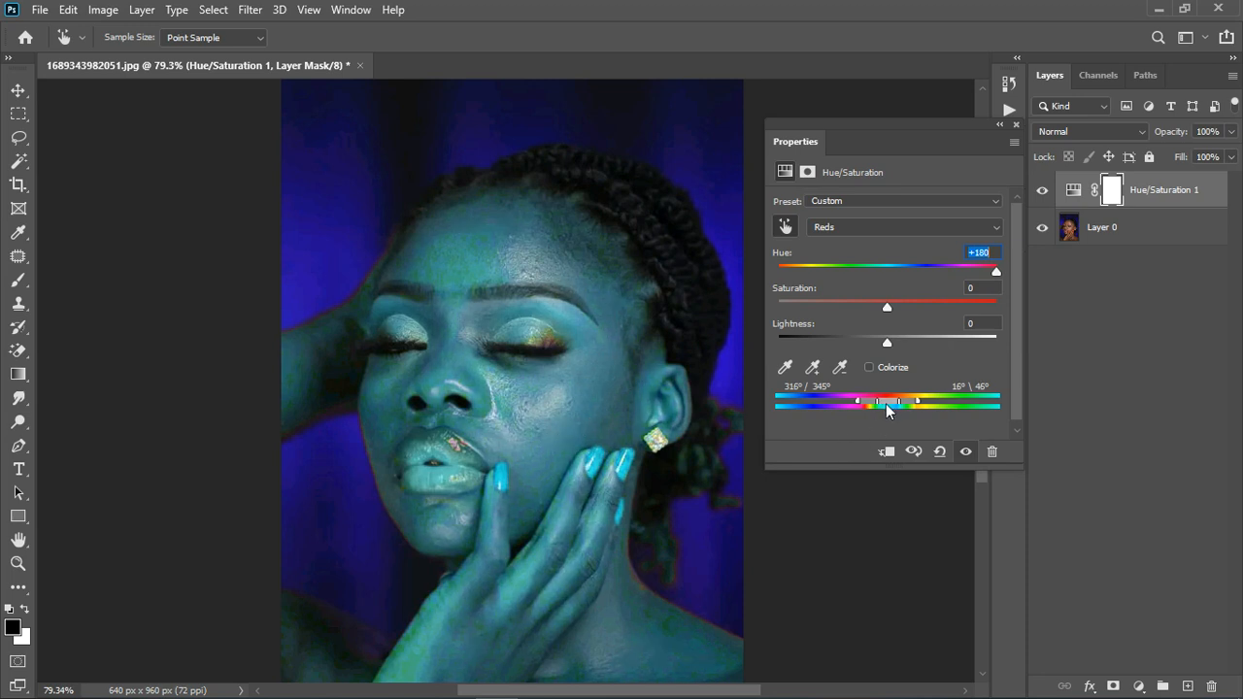
- Shift and refine the affected Reds range to 295°/324° and 5°\24° to isolate the reddish skin patches
{"action": "left_click_drag", "start_coordinate": [889, 408], "coordinate": [875, 411]}
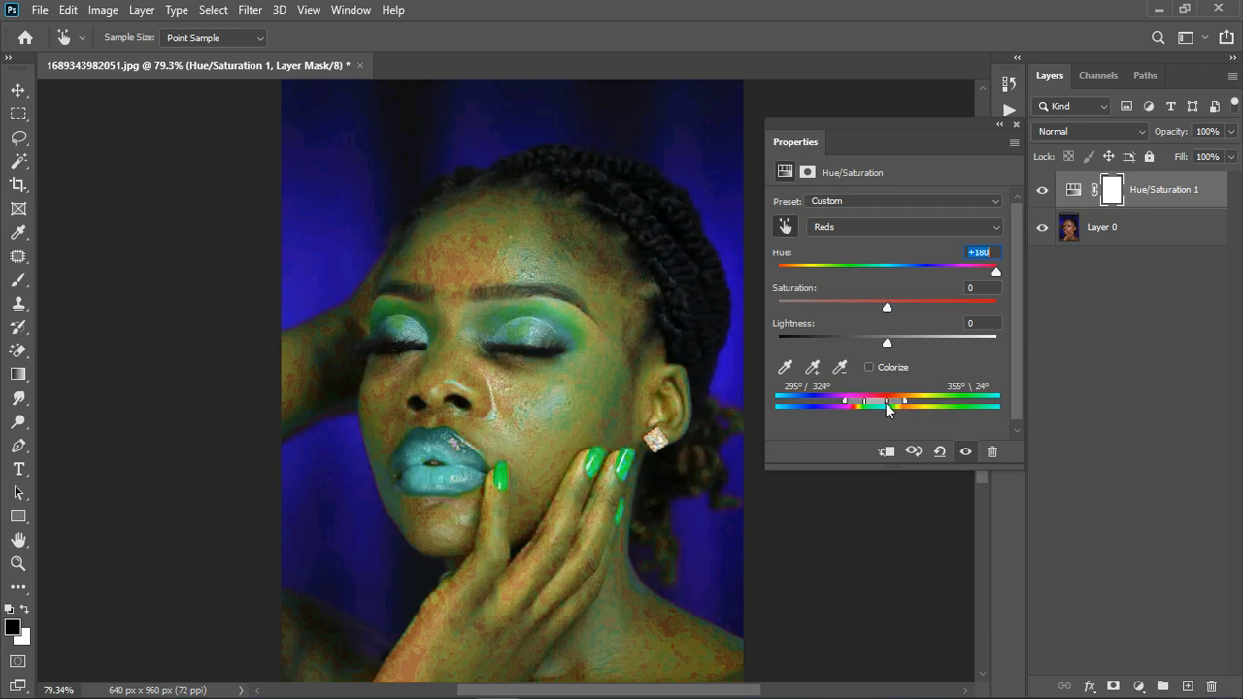
{"action": "left_click_drag", "start_coordinate": [887, 409], "coordinate": [891, 409]}
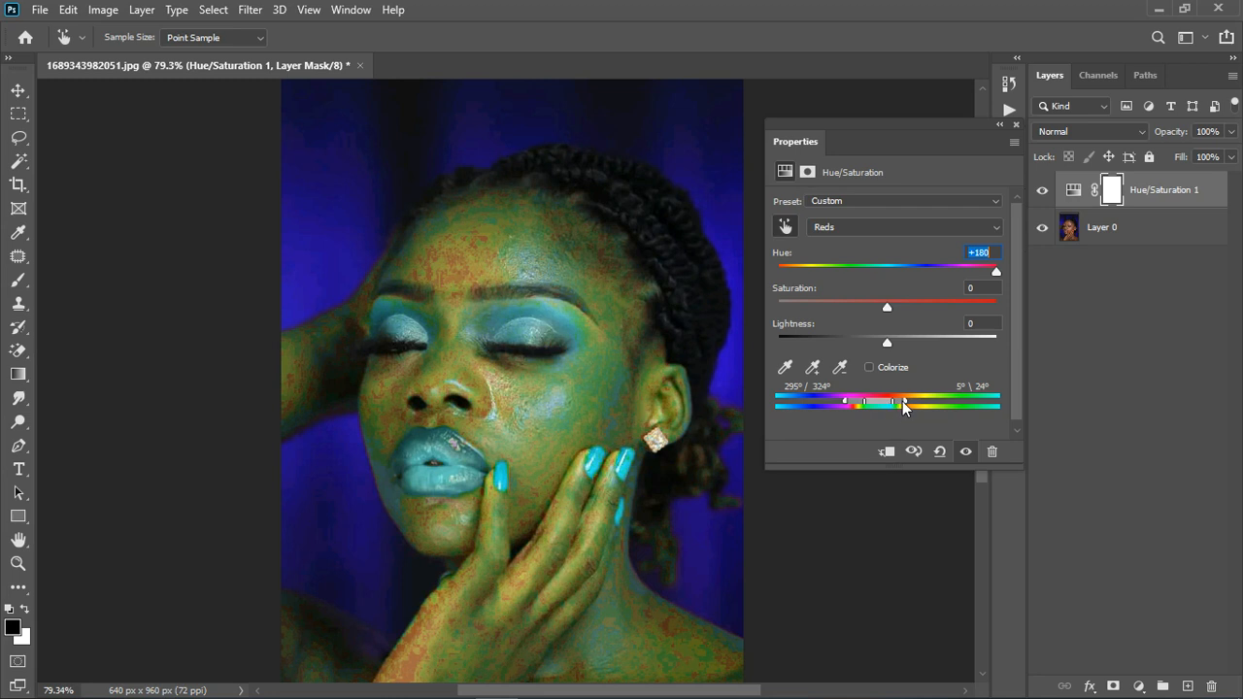
{"action": "left_click_drag", "start_coordinate": [902, 402], "coordinate": [904, 403]}
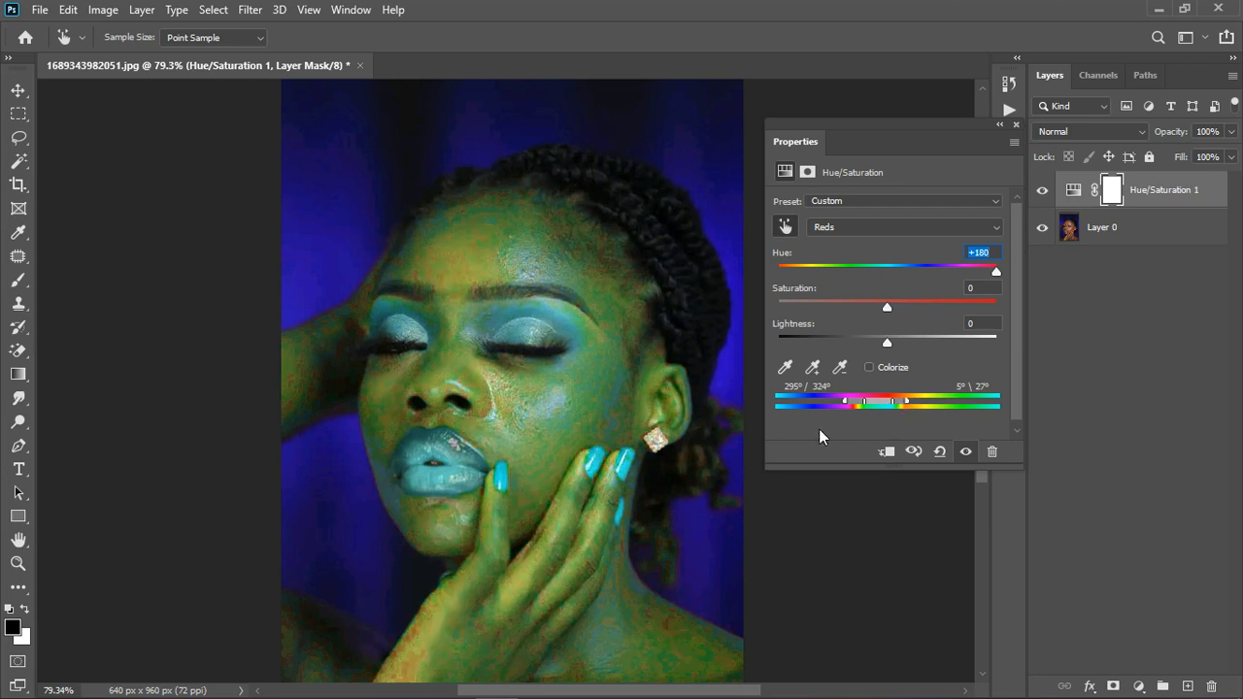
{"action": "left_click_drag", "start_coordinate": [904, 402], "coordinate": [901, 405]}
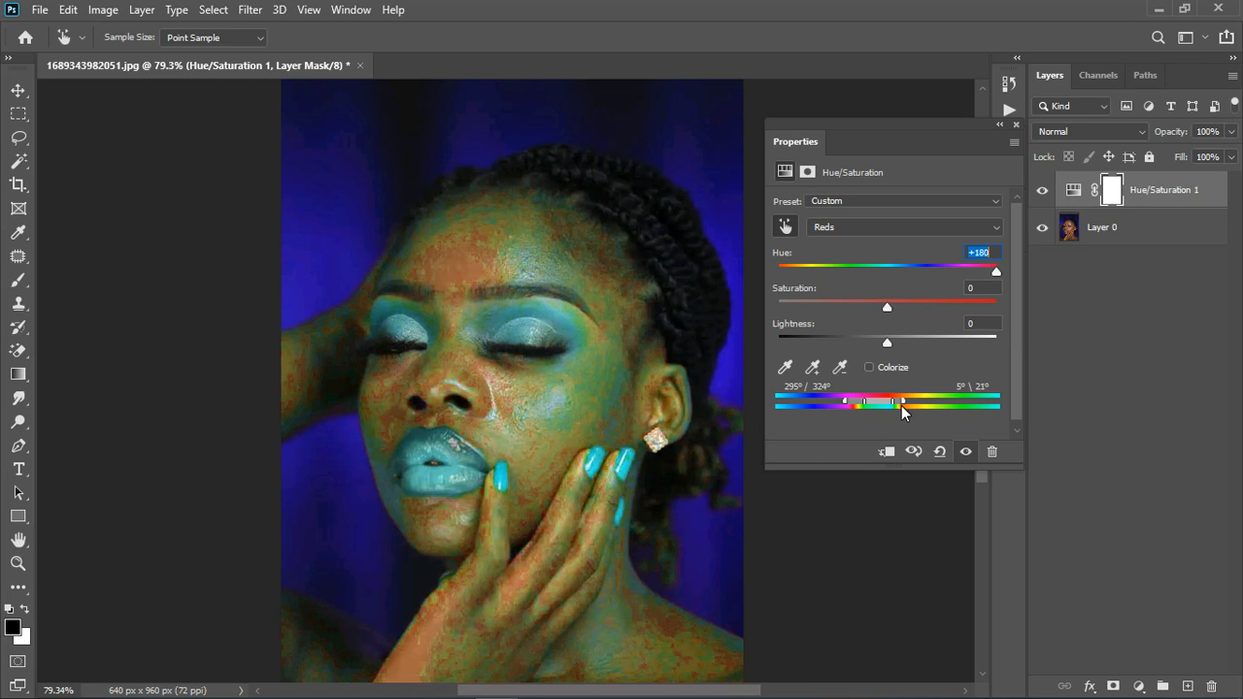
{"action": "left_click_drag", "start_coordinate": [901, 405], "coordinate": [902, 405]}
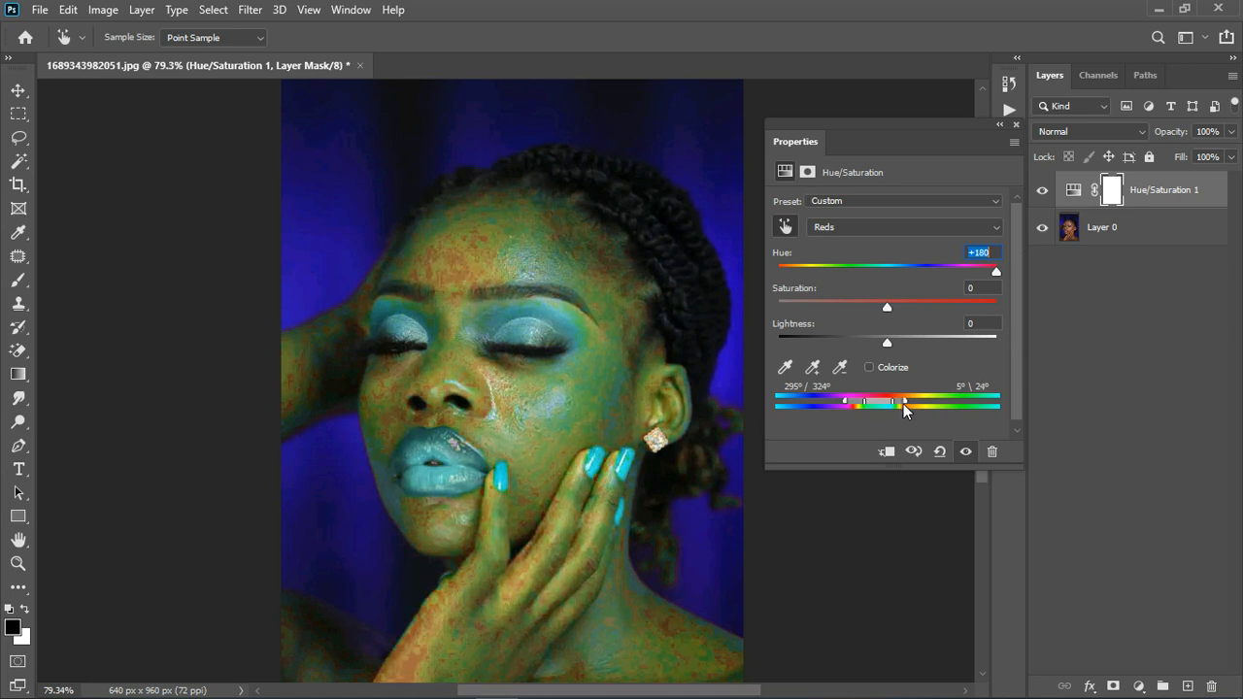
- Check the isolated areas against the original photo, reset the Reds hue to 0, and set it to +21
{"action": "left_click", "coordinate": [967, 450]}
{"action": "left_click", "coordinate": [967, 450]}
{"action": "type", "text": "0"}
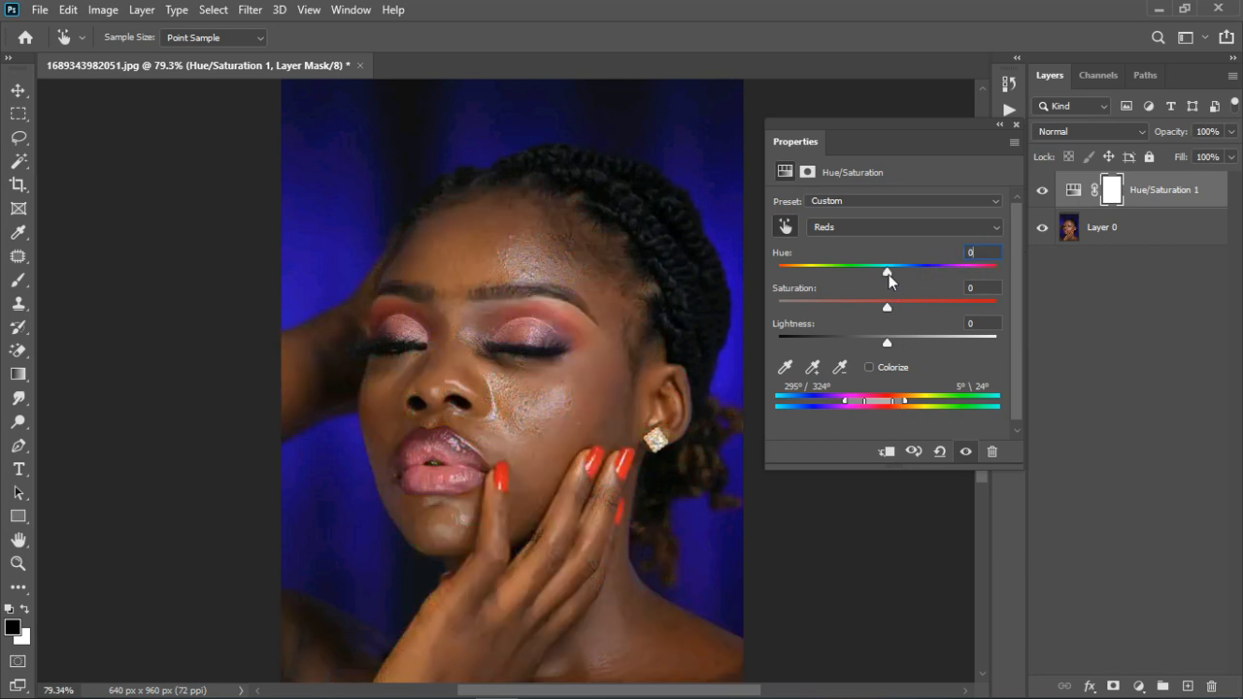
{"action": "left_click_drag", "start_coordinate": [888, 274], "coordinate": [910, 269]}
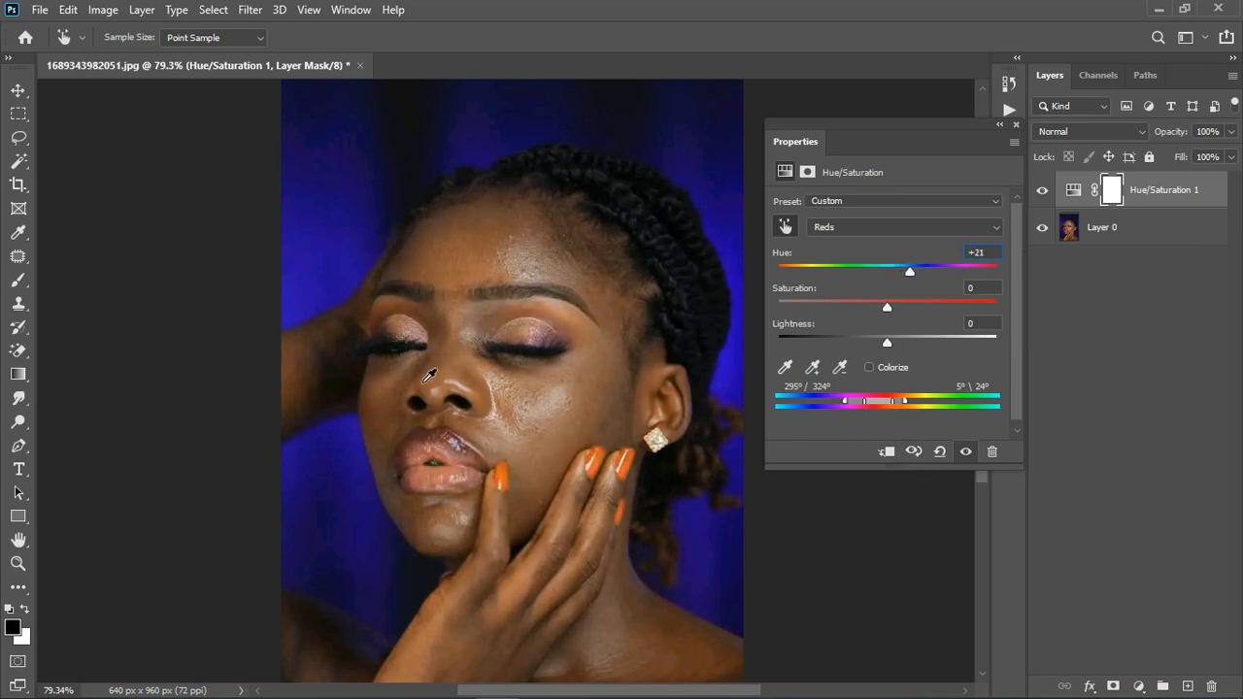
- Compare the corrected skin with the original, raise the Reds hue slightly further, and close the adjustment's properties
{"action": "left_click", "coordinate": [967, 452]}
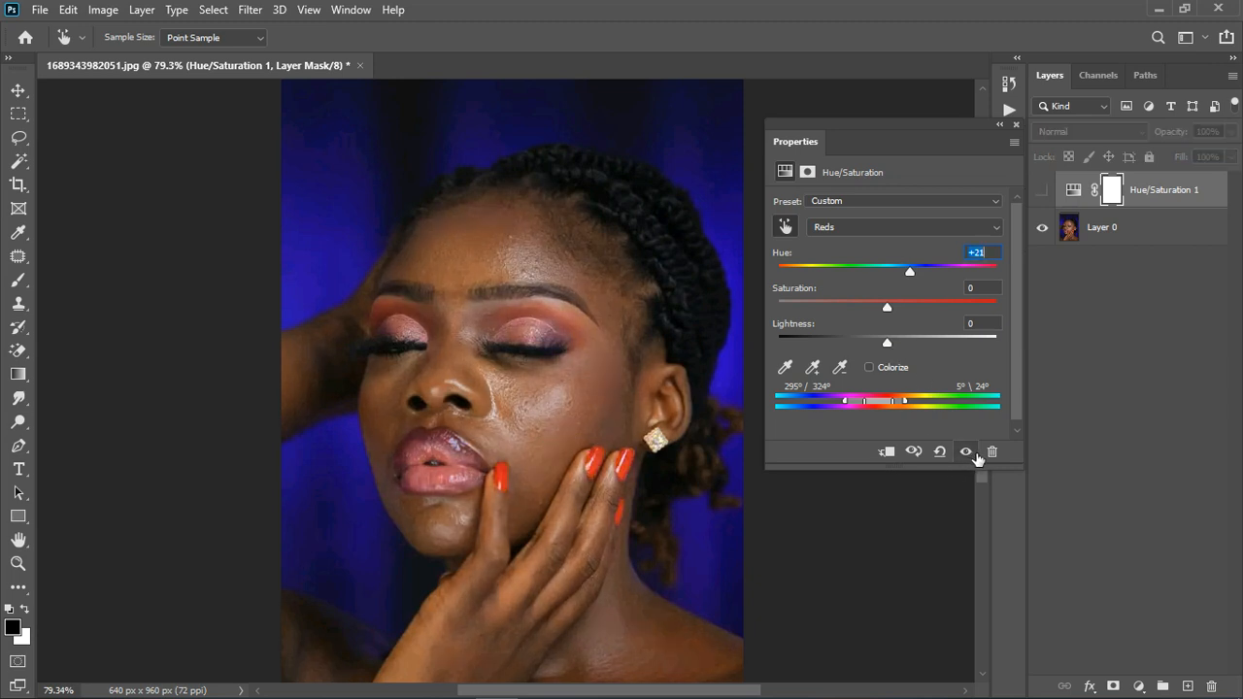
{"action": "left_click", "coordinate": [967, 452]}
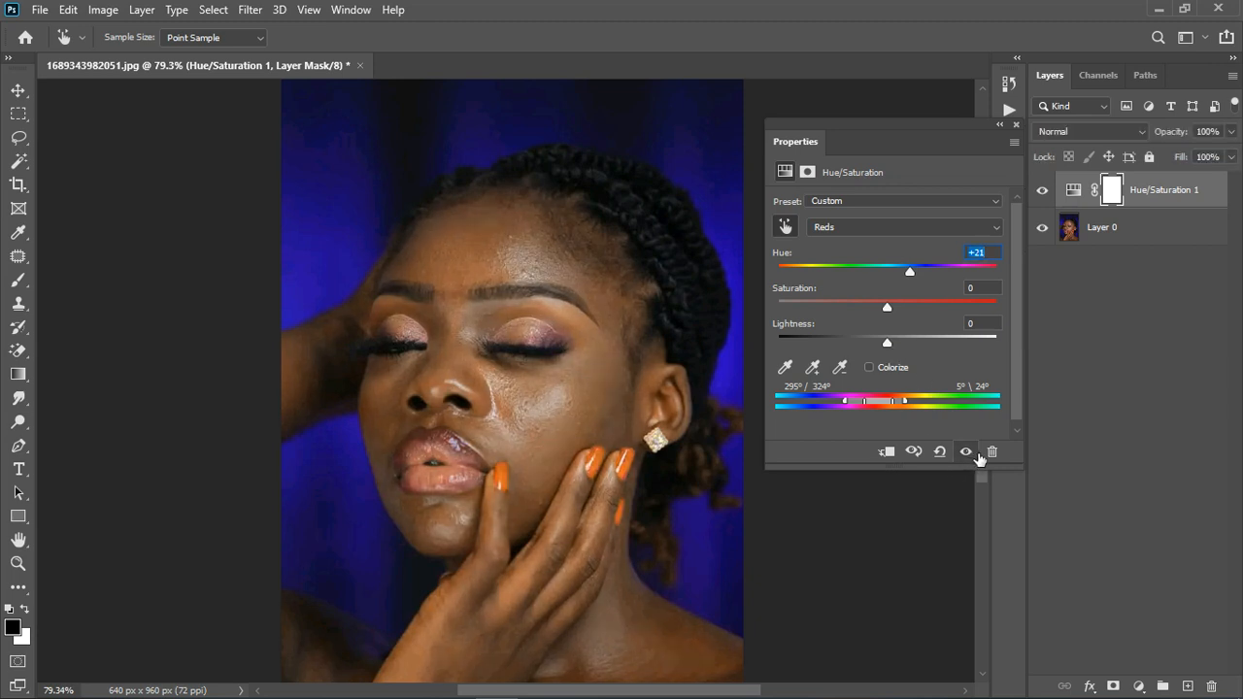
{"action": "left_click", "coordinate": [973, 454]}
{"action": "left_click", "coordinate": [974, 453]}
{"action": "left_click_drag", "start_coordinate": [910, 272], "coordinate": [914, 274]}
{"action": "left_click", "coordinate": [1016, 125]}
{"action": "key", "text": "ctrl+0"}
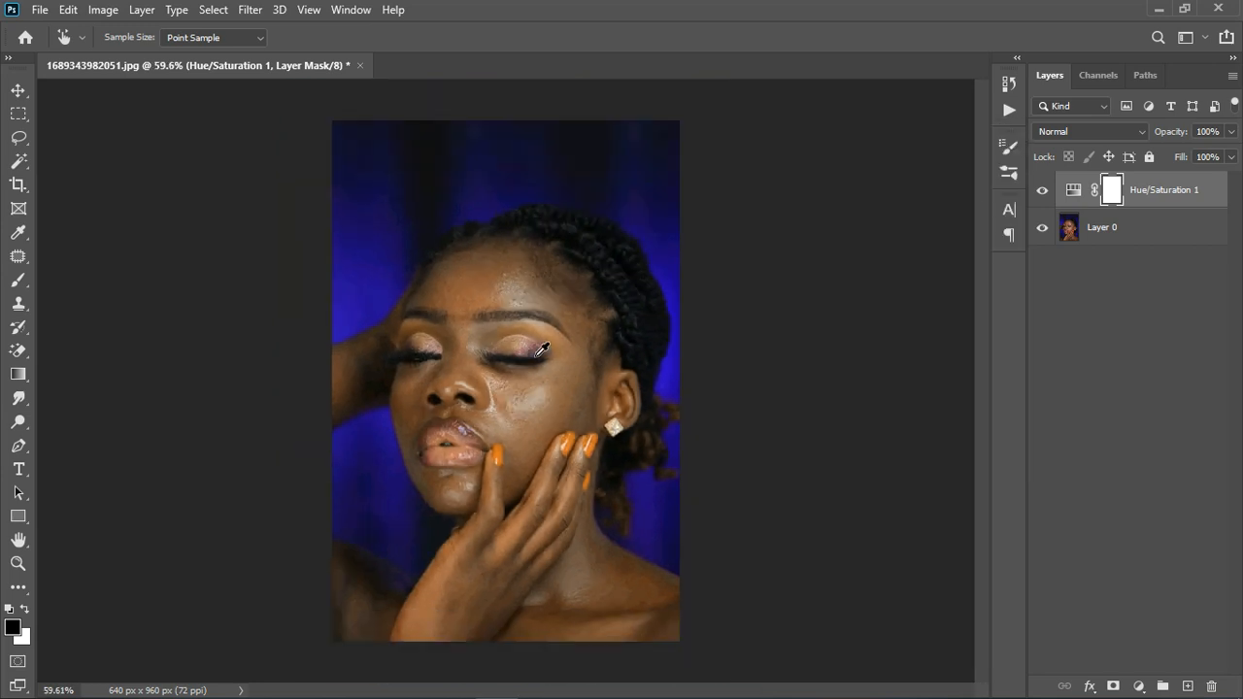
- Set up the Brush tool with a size of 60 and a flow of 24% for painting on the adjustment layer's mask
{"action": "left_click", "coordinate": [17, 282]}
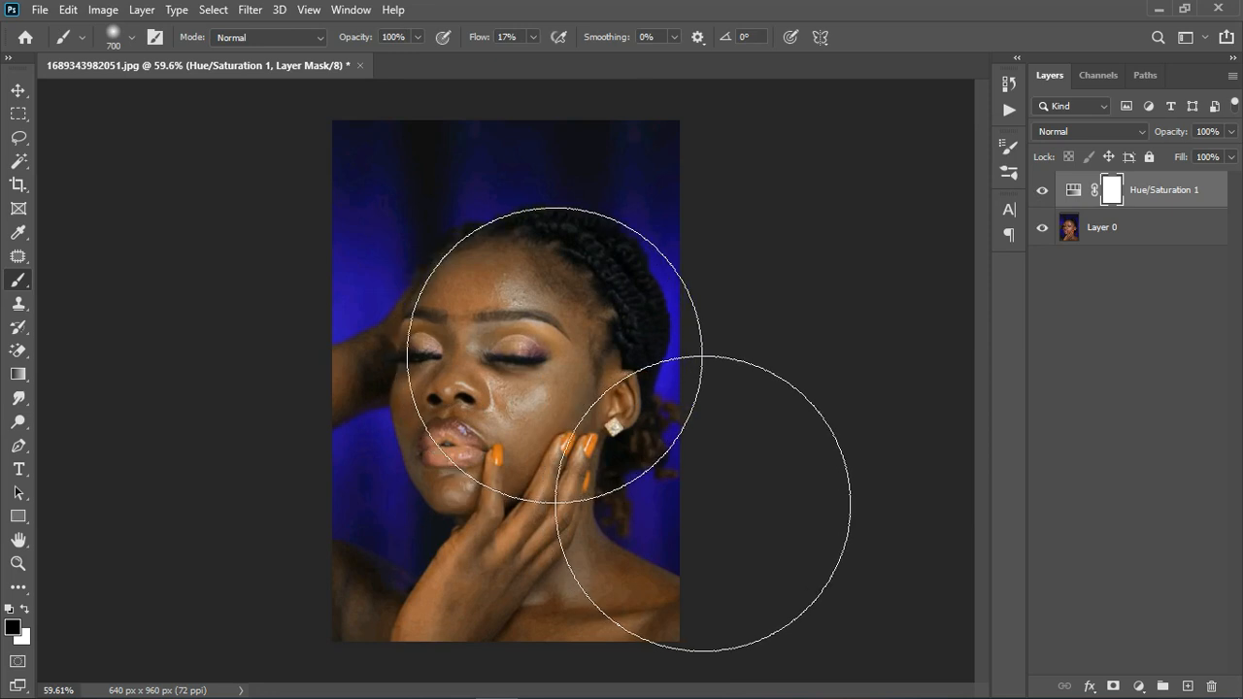
{"action": "key", "text": "bracketleft"}
{"action": "key", "text": "bracketleft"}
{"action": "key", "text": "bracketleft"}
{"action": "key", "text": "bracketleft"}
{"action": "key", "text": "bracketleft"}
{"action": "key", "text": "bracketleft"}
{"action": "key", "text": "bracketleft"}
{"action": "key", "text": "bracketleft"}
{"action": "key", "text": "bracketleft"}
{"action": "key", "text": "bracketleft"}
{"action": "key", "text": "bracketleft"}
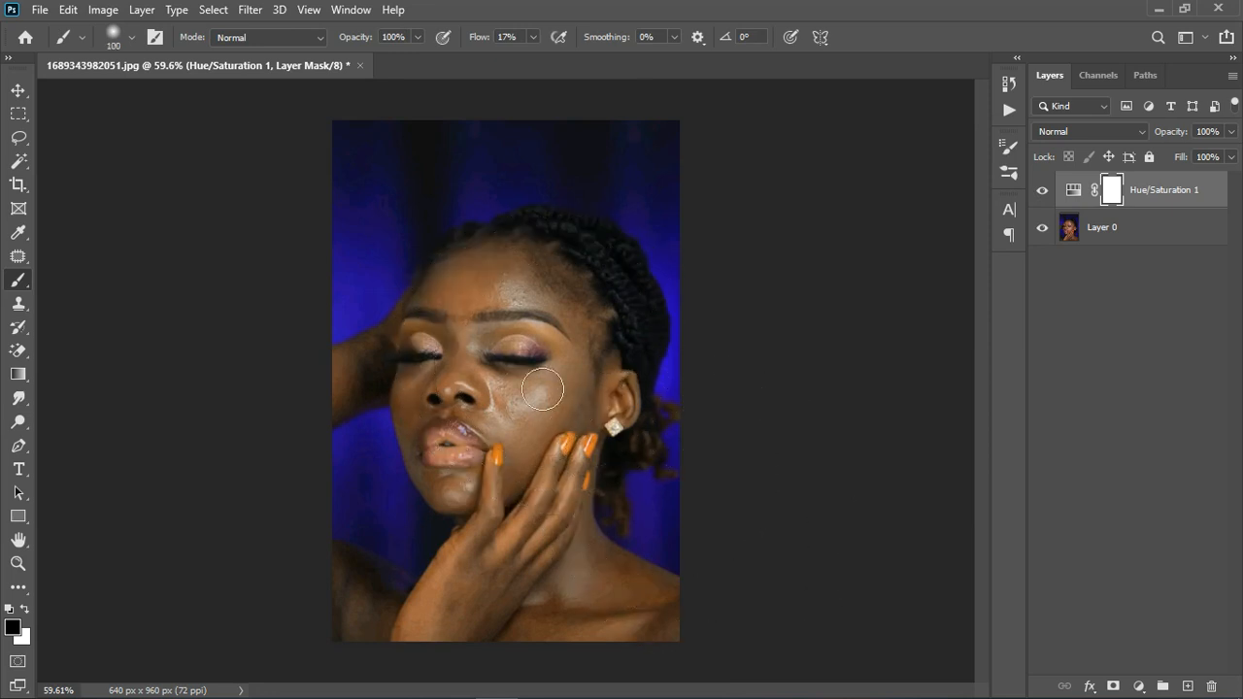
{"action": "key", "text": "bracketleft"}
{"action": "key", "text": "bracketleft"}
{"action": "scroll", "coordinate": [526, 376], "scroll_direction": "up", "scroll_amount": 5}
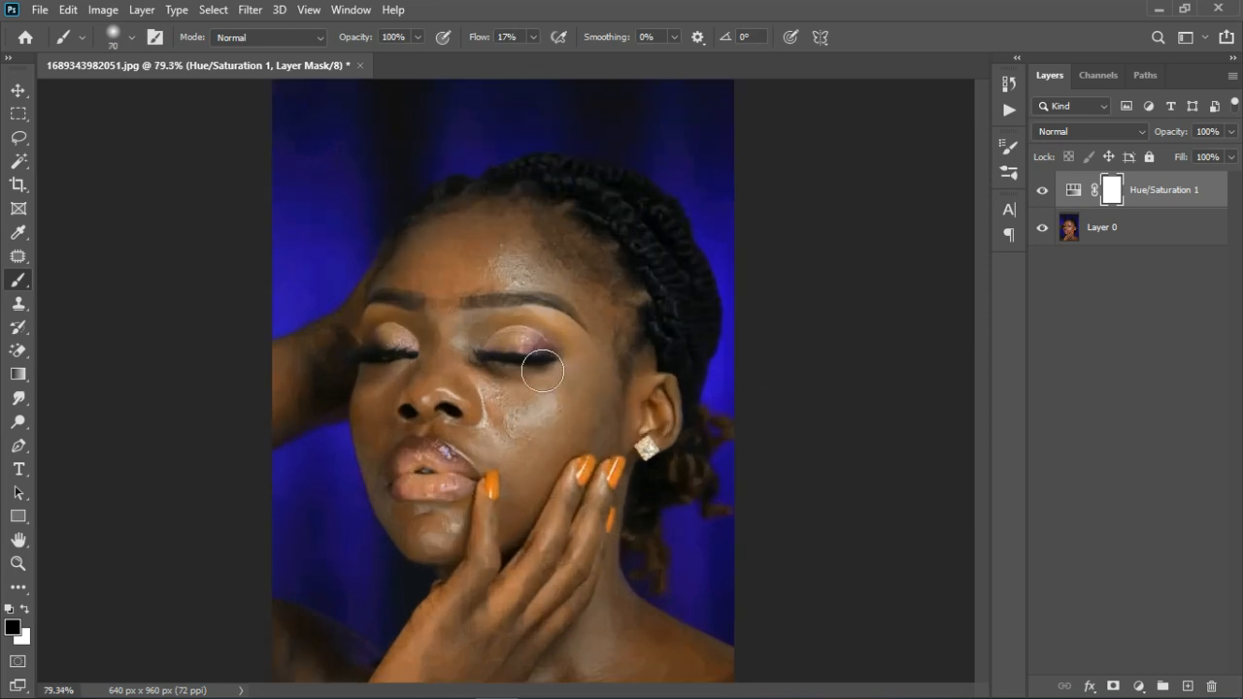
{"action": "scroll", "coordinate": [526, 377], "scroll_direction": "up", "scroll_amount": 2}
{"action": "key", "text": "bracketleft"}
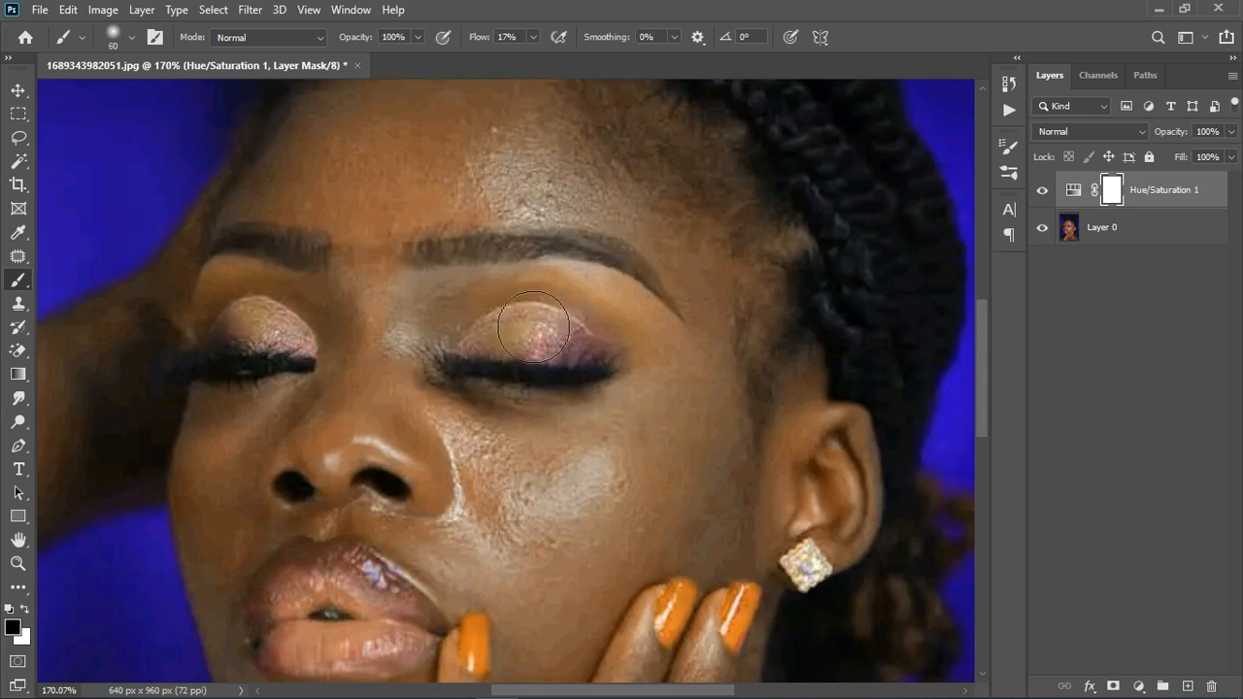
{"action": "left_click", "coordinate": [531, 39]}
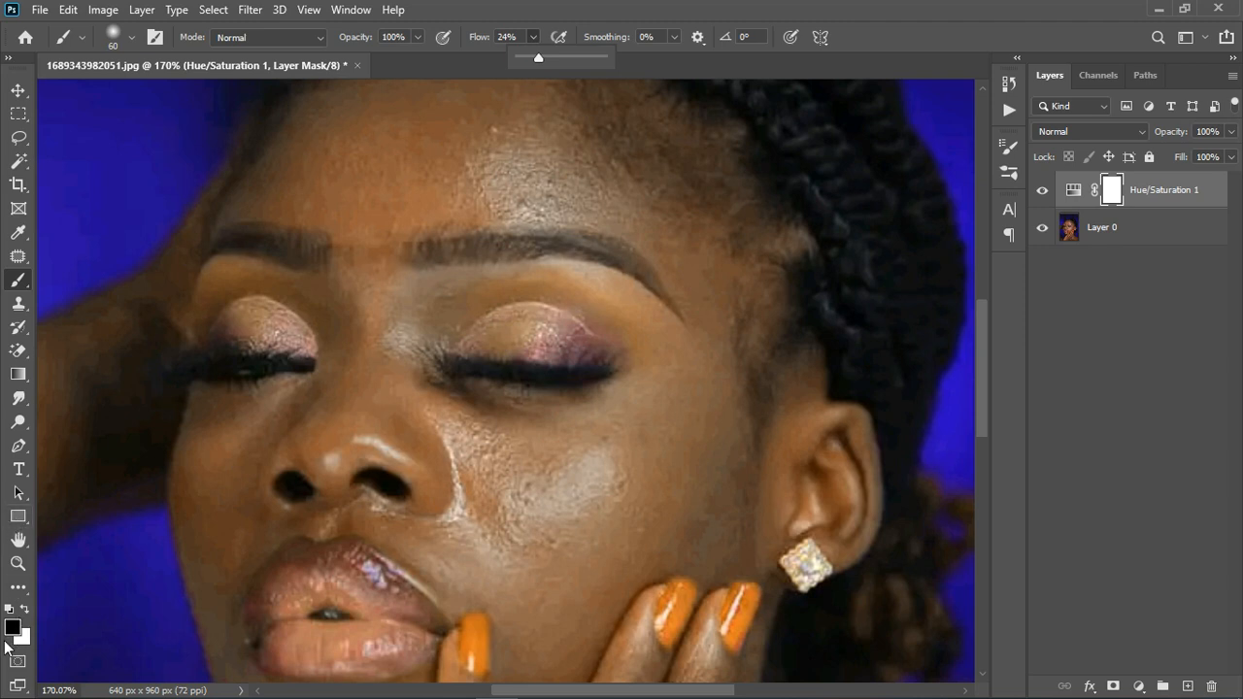
- Paint black on the Hue/Saturation mask over both eyelids and the lips to restore their makeup color, comparing with the original photo
{"action": "left_click", "coordinate": [1043, 191]}
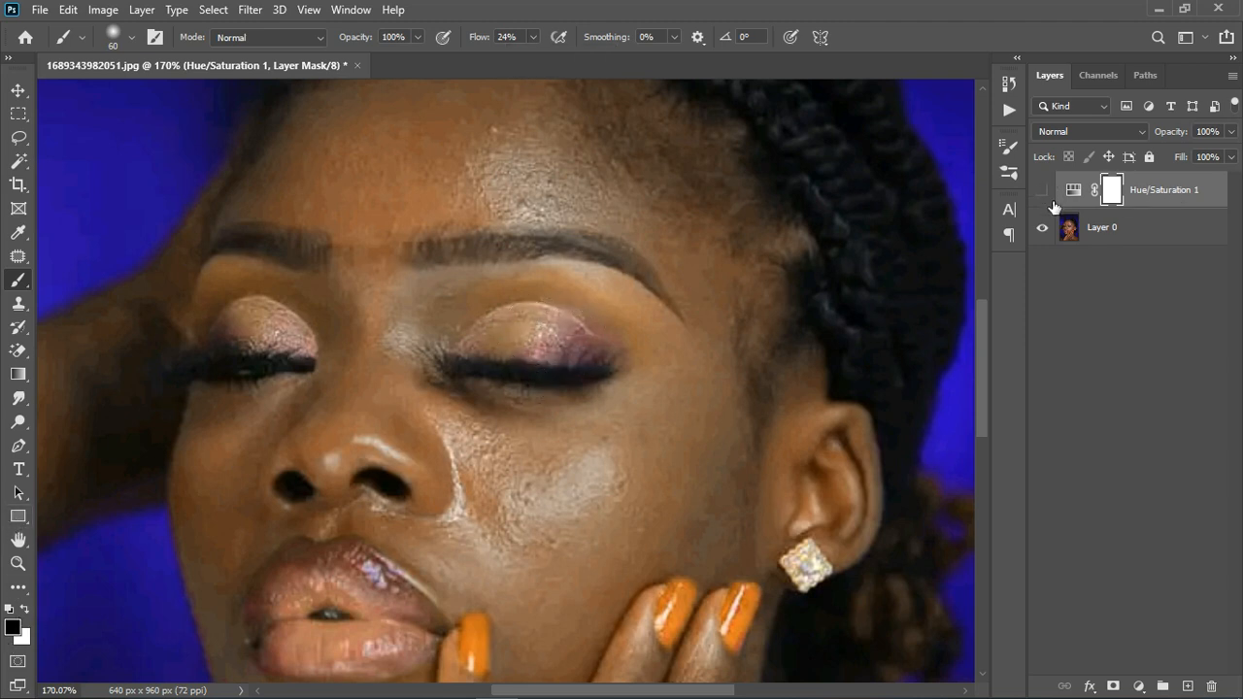
{"action": "left_click", "coordinate": [1043, 192]}
{"action": "mouse_move", "coordinate": [566, 360]}
{"action": "left_mouse_down"}
{"action": "mouse_move", "coordinate": [495, 367]}
{"action": "mouse_move", "coordinate": [546, 344]}
{"action": "mouse_move", "coordinate": [653, 376]}
{"action": "mouse_move", "coordinate": [564, 349]}
{"action": "mouse_move", "coordinate": [494, 374]}
{"action": "mouse_move", "coordinate": [483, 364]}
{"action": "mouse_move", "coordinate": [504, 374]}
{"action": "mouse_move", "coordinate": [504, 353]}
{"action": "mouse_move", "coordinate": [573, 343]}
{"action": "left_mouse_up"}
{"action": "left_click_drag", "start_coordinate": [297, 360], "coordinate": [249, 360]}
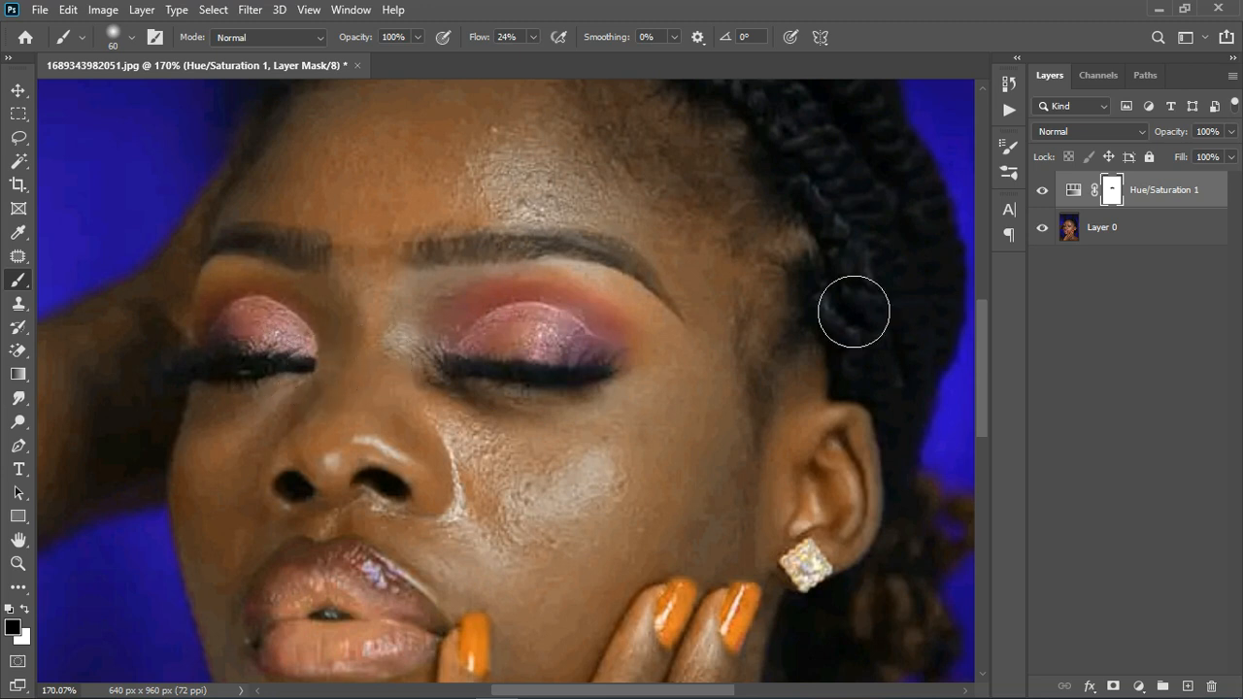
{"action": "left_click", "coordinate": [1049, 197]}
{"action": "left_click", "coordinate": [1048, 198]}
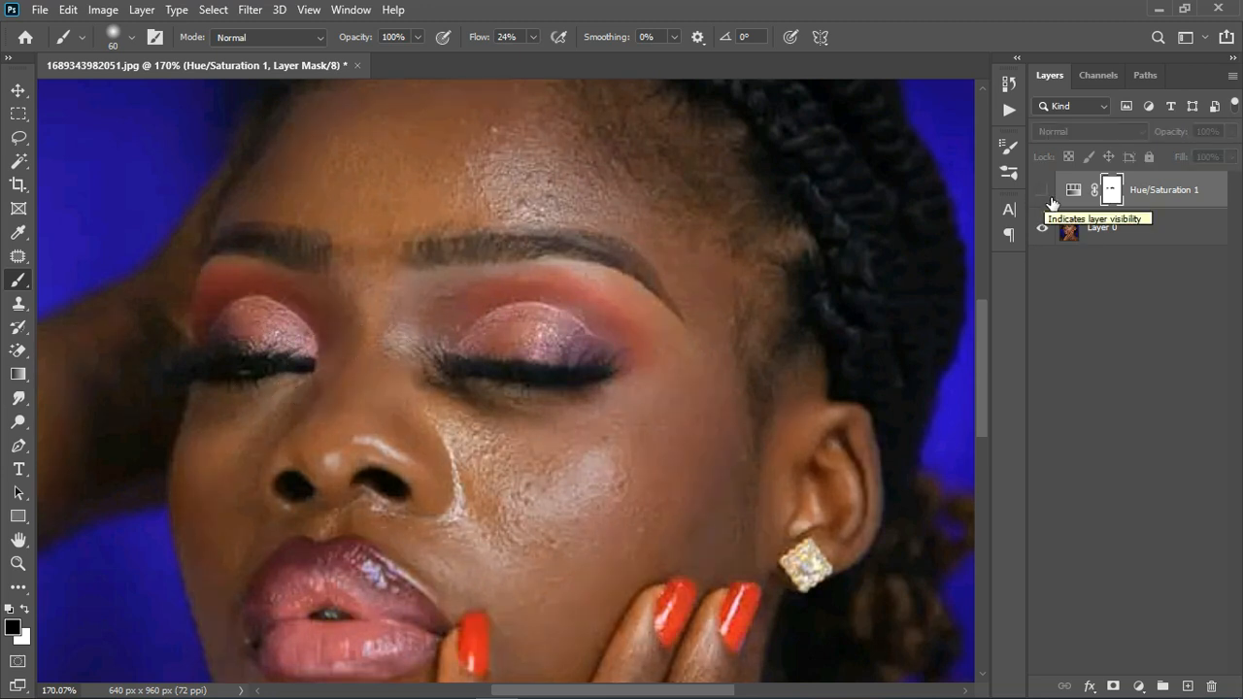
{"action": "left_click", "coordinate": [1049, 197]}
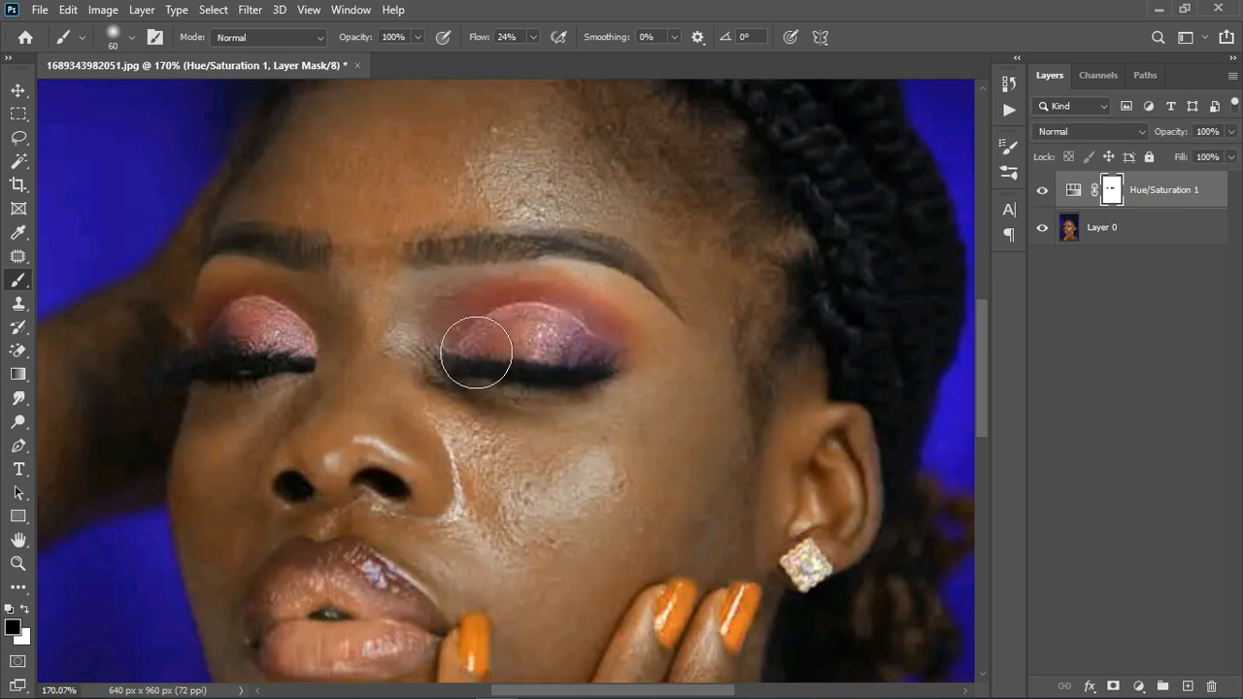
{"action": "mouse_move", "coordinate": [476, 353]}
{"action": "left_mouse_down"}
{"action": "mouse_move", "coordinate": [494, 307]}
{"action": "mouse_move", "coordinate": [539, 292]}
{"action": "mouse_move", "coordinate": [462, 327]}
{"action": "mouse_move", "coordinate": [575, 313]}
{"action": "mouse_move", "coordinate": [610, 341]}
{"action": "left_mouse_up"}
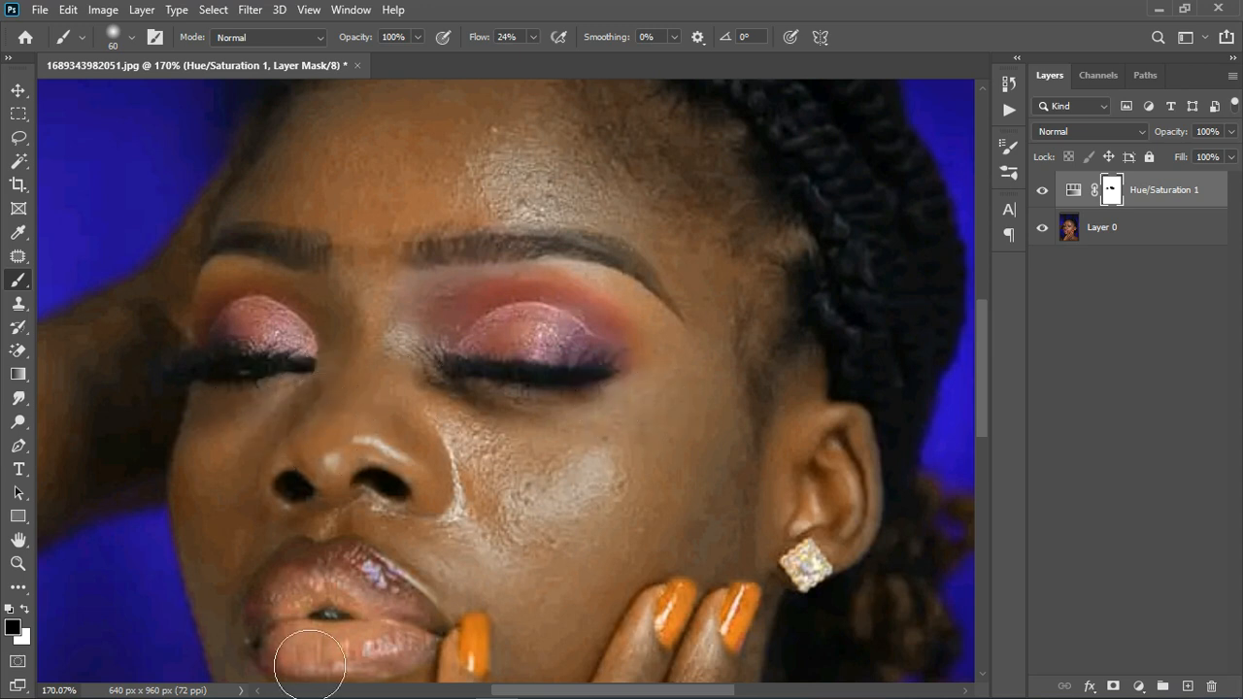
{"action": "mouse_move", "coordinate": [309, 665]}
{"action": "left_mouse_down"}
{"action": "mouse_move", "coordinate": [324, 633]}
{"action": "mouse_move", "coordinate": [411, 670]}
{"action": "mouse_move", "coordinate": [323, 672]}
{"action": "mouse_move", "coordinate": [415, 646]}
{"action": "left_mouse_up"}
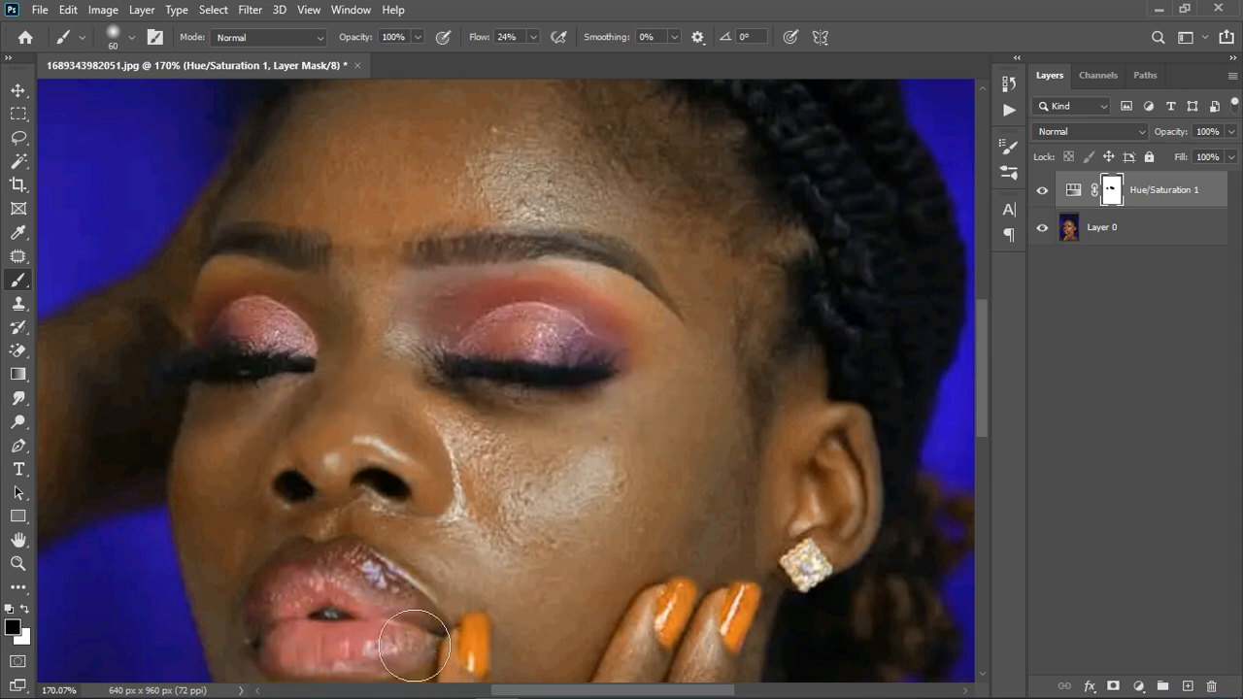
- Reduce the brush size to 20 and mask the correction off the three larger fingernails to restore their red polish
{"action": "scroll", "coordinate": [602, 446], "scroll_direction": "down", "scroll_amount": 2}
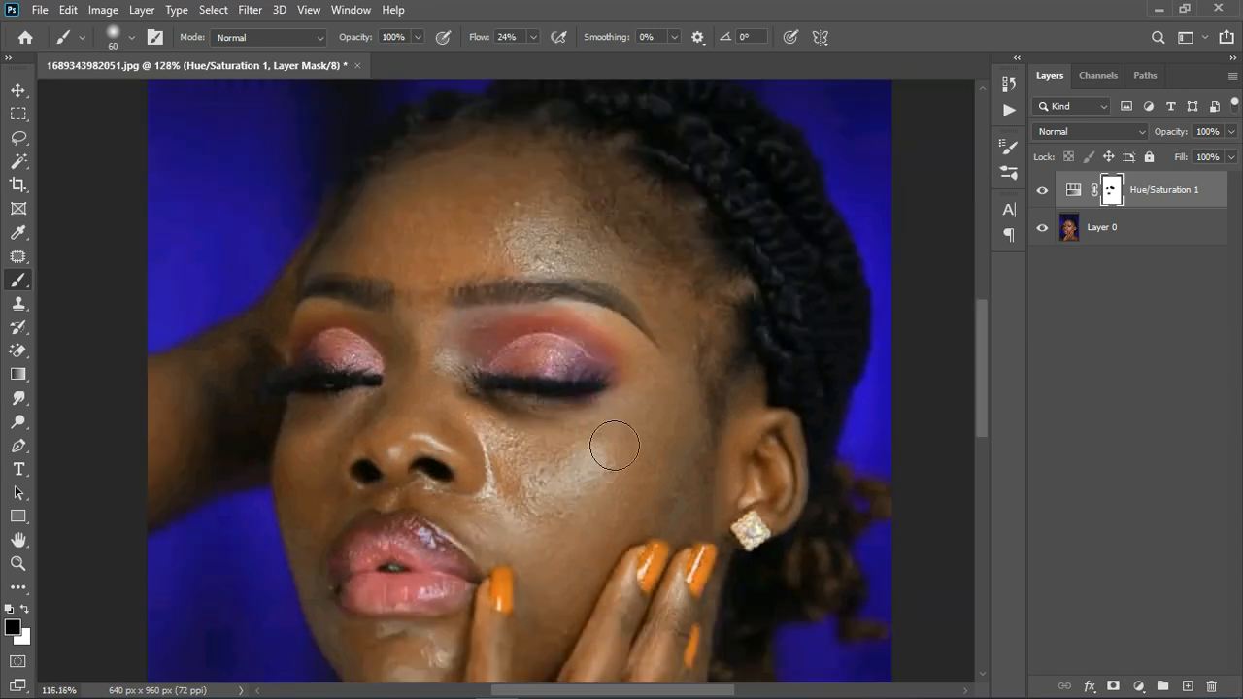
{"action": "scroll", "coordinate": [614, 446], "scroll_direction": "down", "scroll_amount": 2}
{"action": "scroll", "coordinate": [525, 572], "scroll_direction": "up", "scroll_amount": 1}
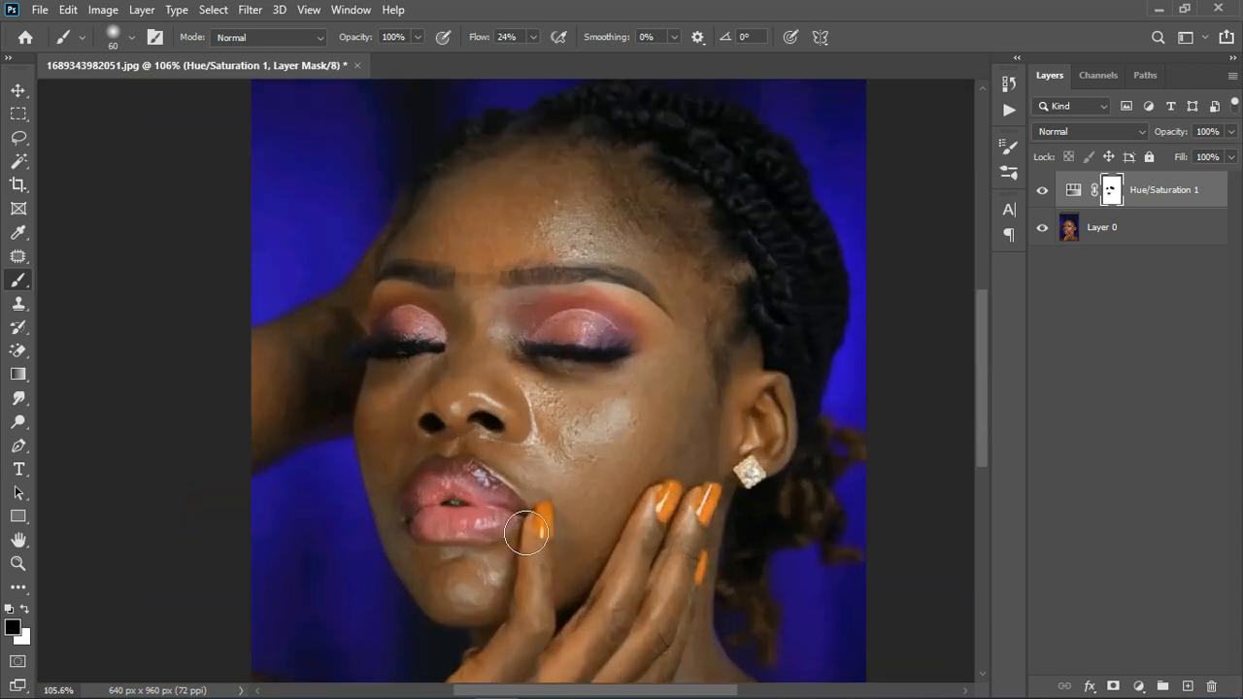
{"action": "key", "text": "bracketleft"}
{"action": "key", "text": "bracketleft"}
{"action": "scroll", "coordinate": [559, 546], "scroll_direction": "up", "scroll_amount": 5}
{"action": "key", "text": "bracketleft"}
{"action": "mouse_move", "coordinate": [544, 532]}
{"action": "left_mouse_down"}
{"action": "mouse_move", "coordinate": [529, 500]}
{"action": "mouse_move", "coordinate": [560, 533]}
{"action": "left_mouse_up"}
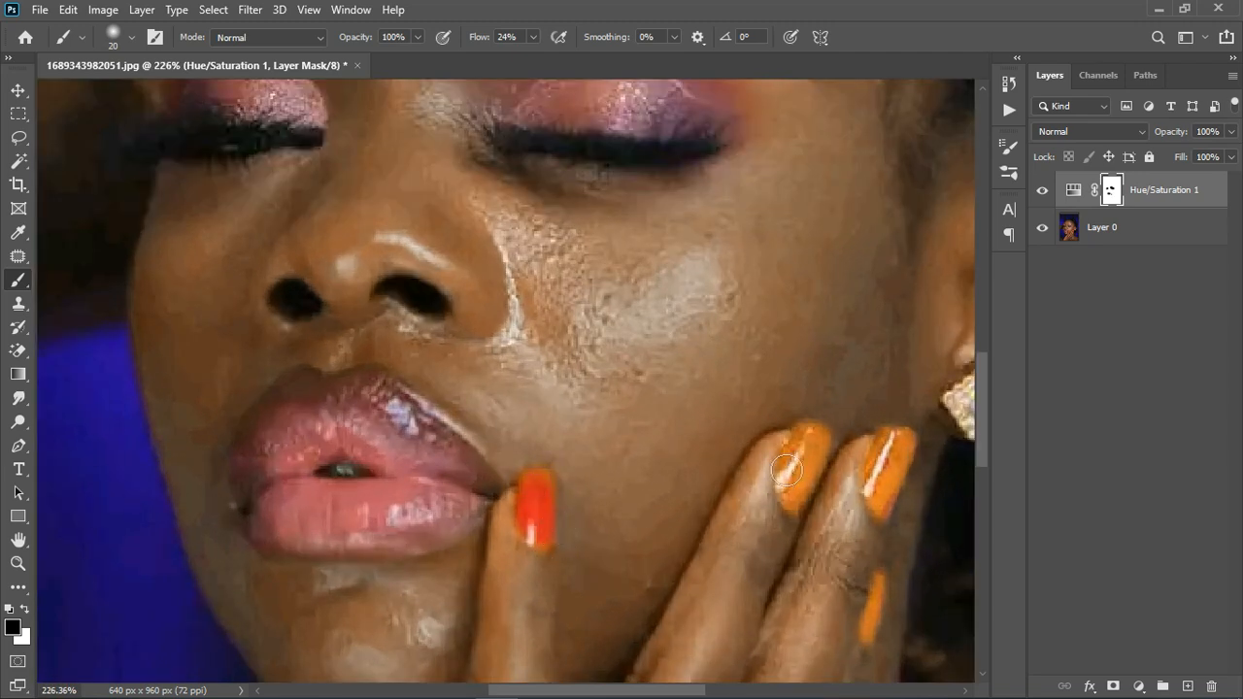
{"action": "mouse_move", "coordinate": [786, 470]}
{"action": "left_mouse_down"}
{"action": "mouse_move", "coordinate": [806, 490]}
{"action": "mouse_move", "coordinate": [814, 442]}
{"action": "mouse_move", "coordinate": [828, 487]}
{"action": "left_mouse_up"}
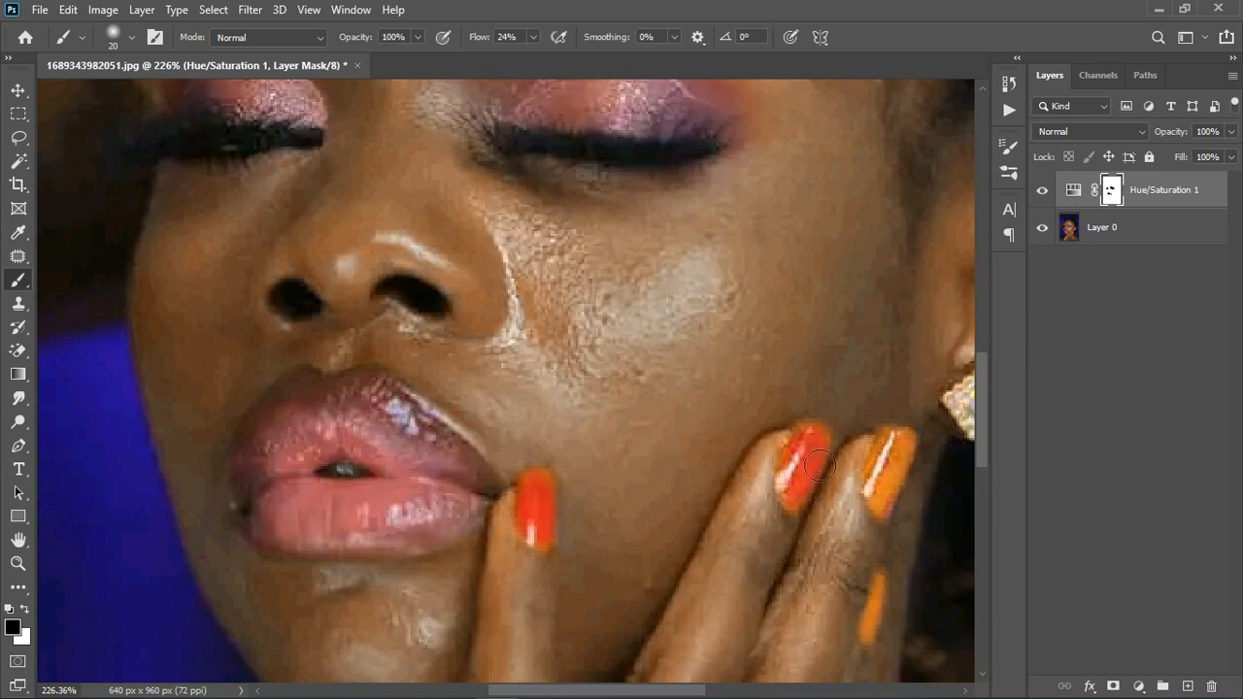
{"action": "mouse_move", "coordinate": [915, 482]}
{"action": "left_mouse_down"}
{"action": "mouse_move", "coordinate": [888, 457]}
{"action": "mouse_move", "coordinate": [935, 478]}
{"action": "mouse_move", "coordinate": [904, 514]}
{"action": "left_mouse_up"}
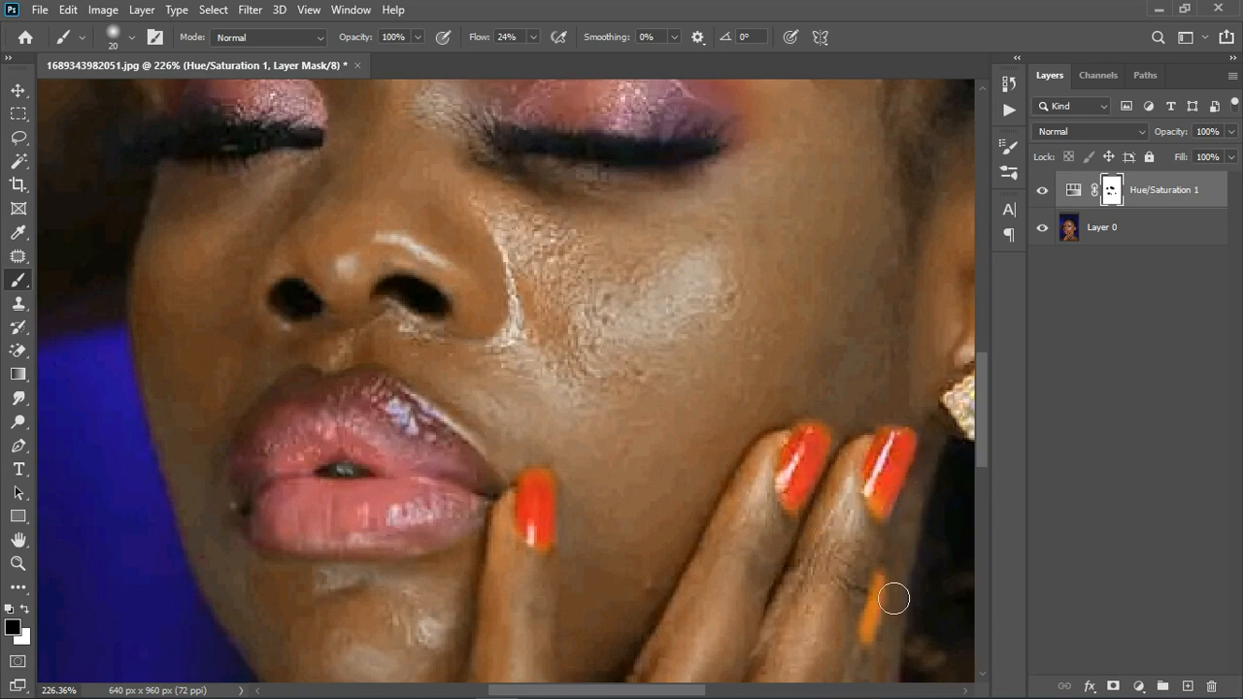
- Reduce the brush size to 8 and mask the correction off the narrow, side-facing fingernail
{"action": "key", "text": "bracketleft"}
{"action": "key", "text": "bracketleft"}
{"action": "key", "text": "bracketleft"}
{"action": "mouse_move", "coordinate": [889, 596]}
{"action": "left_mouse_down"}
{"action": "mouse_move", "coordinate": [876, 630]}
{"action": "mouse_move", "coordinate": [885, 595]}
{"action": "left_mouse_up"}
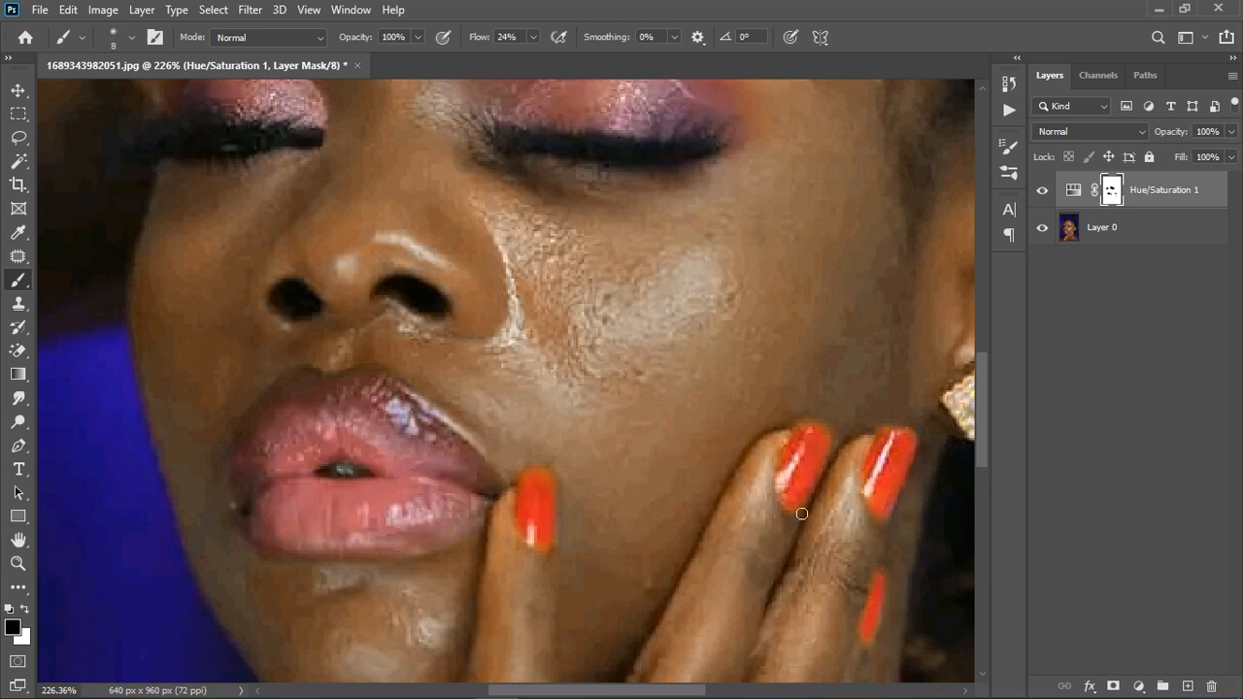
- Compare the whole portrait with and without the Hue/Saturation correction and examine the masked details
{"action": "scroll", "coordinate": [802, 512], "scroll_direction": "down", "scroll_amount": 10}
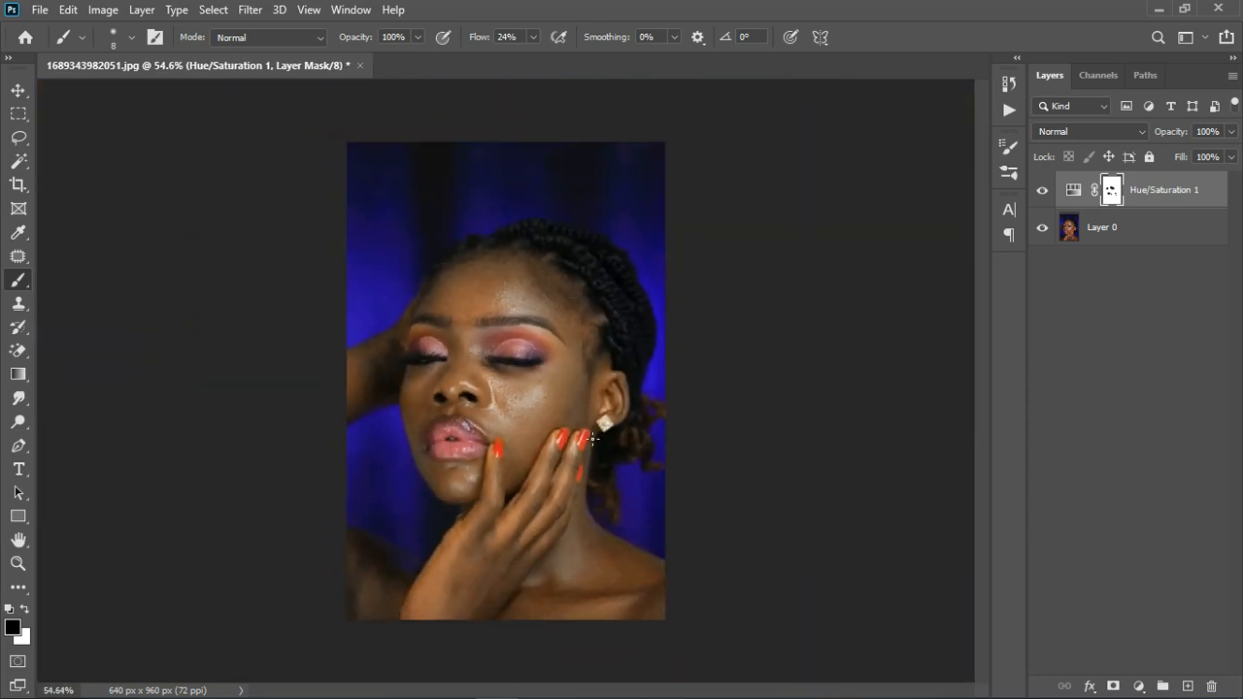
{"action": "scroll", "coordinate": [592, 439], "scroll_direction": "up", "scroll_amount": 1}
{"action": "left_click", "coordinate": [1046, 198]}
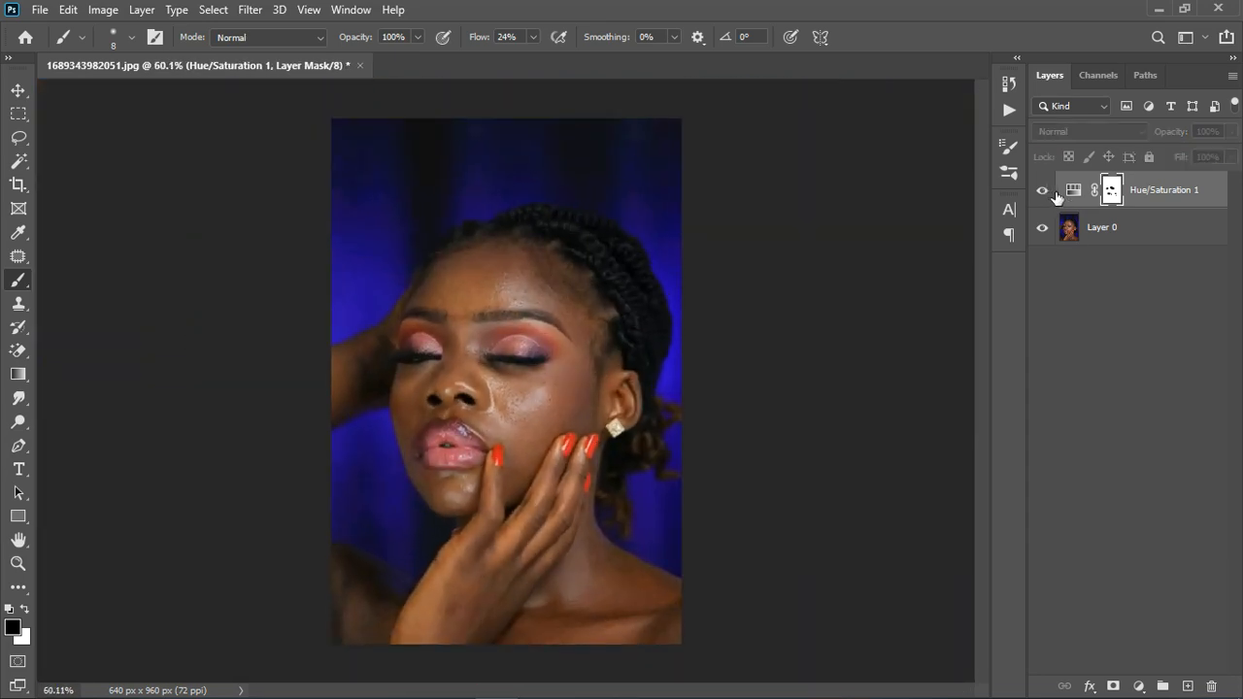
{"action": "left_click", "coordinate": [1057, 197]}
{"action": "scroll", "coordinate": [377, 433], "scroll_direction": "up", "scroll_amount": 8}
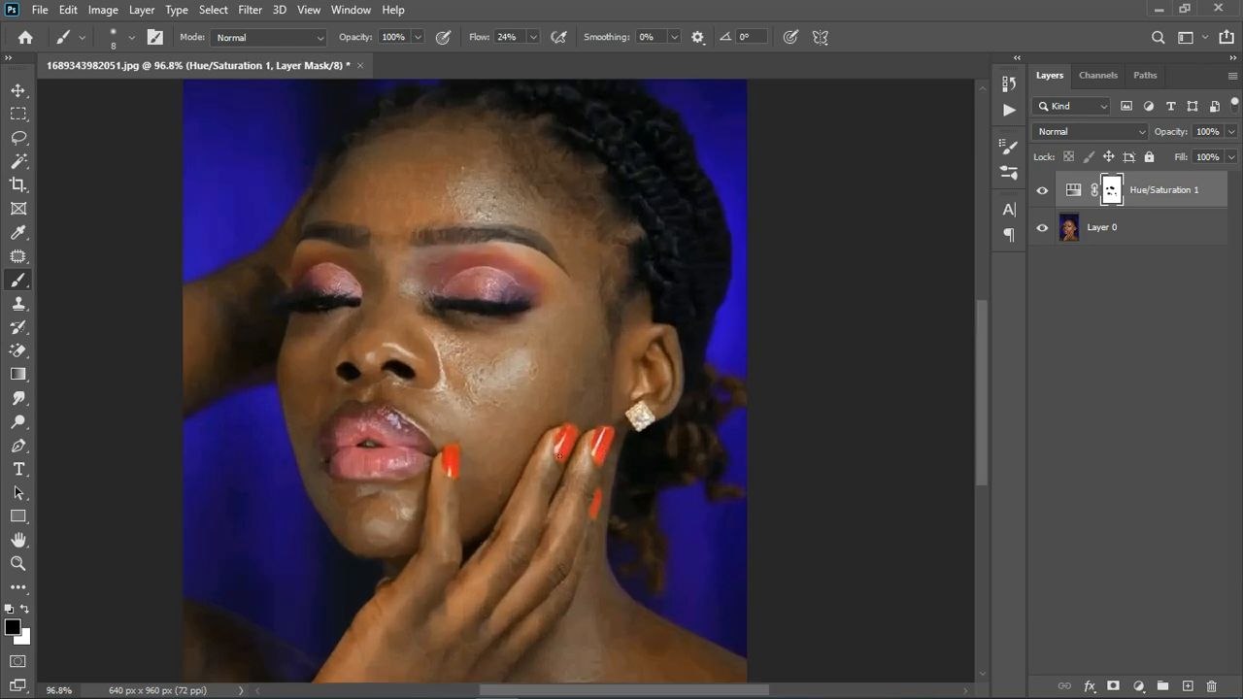
{"action": "scroll", "coordinate": [377, 433], "scroll_direction": "down", "scroll_amount": 2}
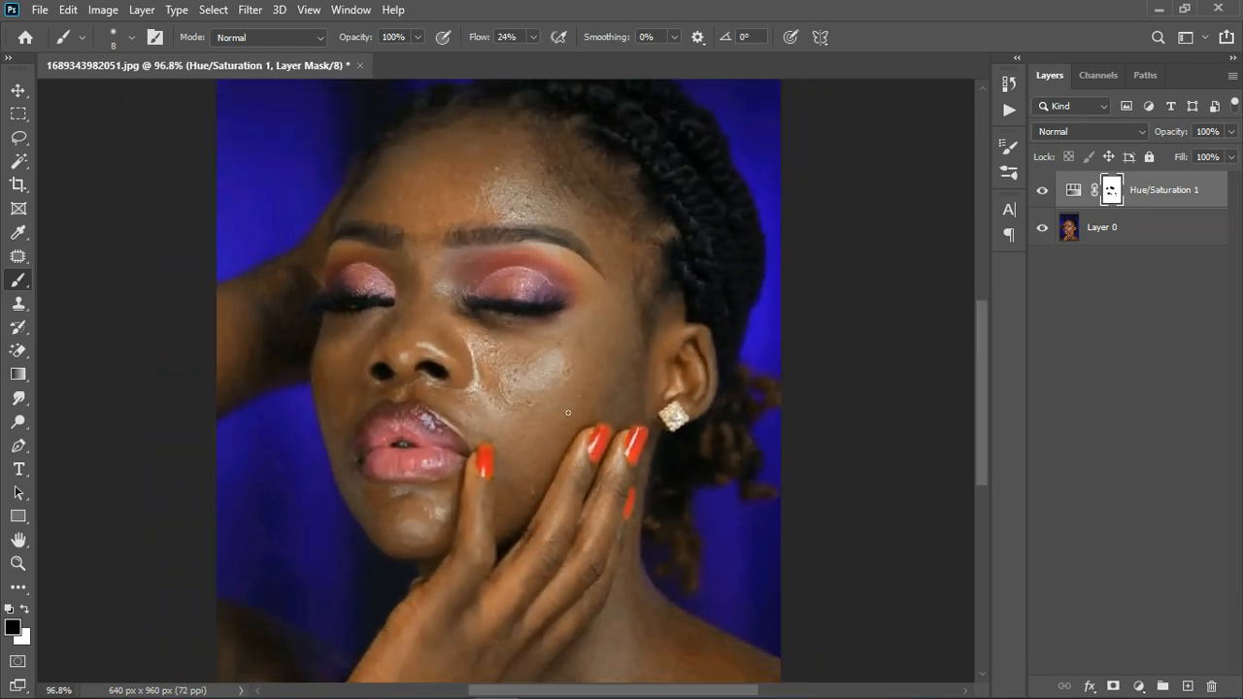
{"action": "scroll", "coordinate": [548, 396], "scroll_direction": "down", "scroll_amount": 2}
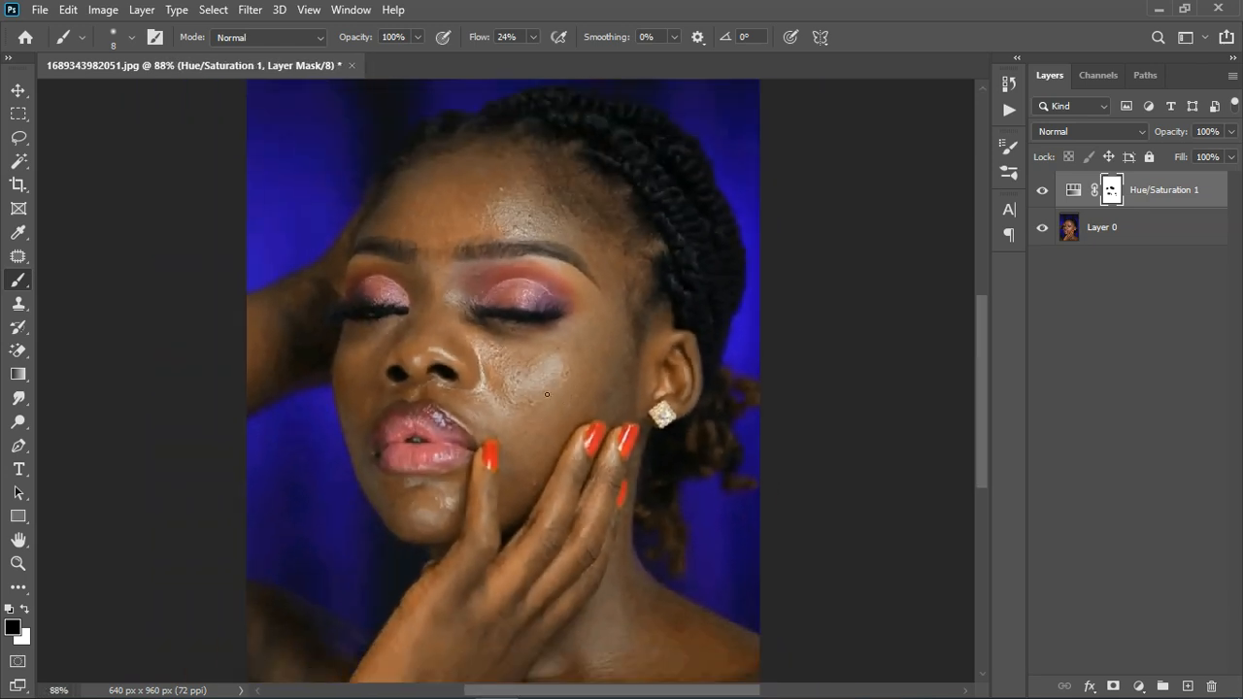
{"action": "scroll", "coordinate": [497, 320], "scroll_direction": "up", "scroll_amount": 1}
{"action": "scroll", "coordinate": [498, 320], "scroll_direction": "down", "scroll_amount": 1}
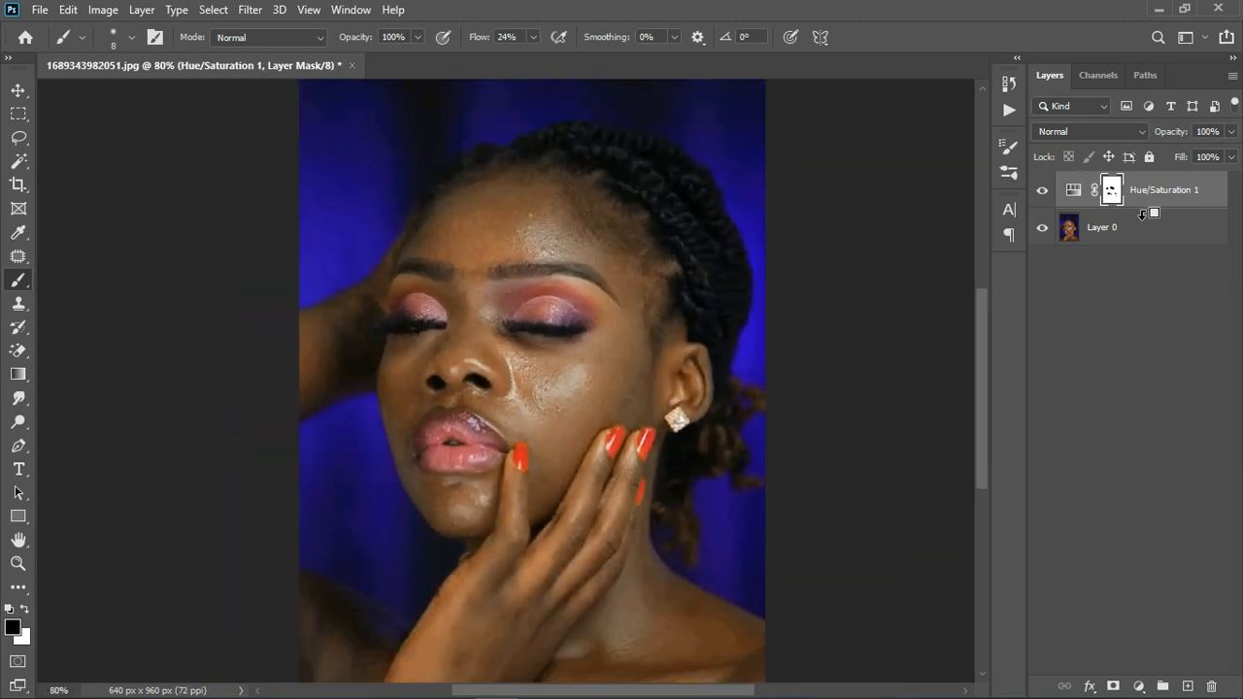
- Stamp all visible layers into a new layer on top and duplicate that merged layer twice
{"action": "key", "text": "ctrl+alt+shift+e"}
{"action": "key", "text": "x"}
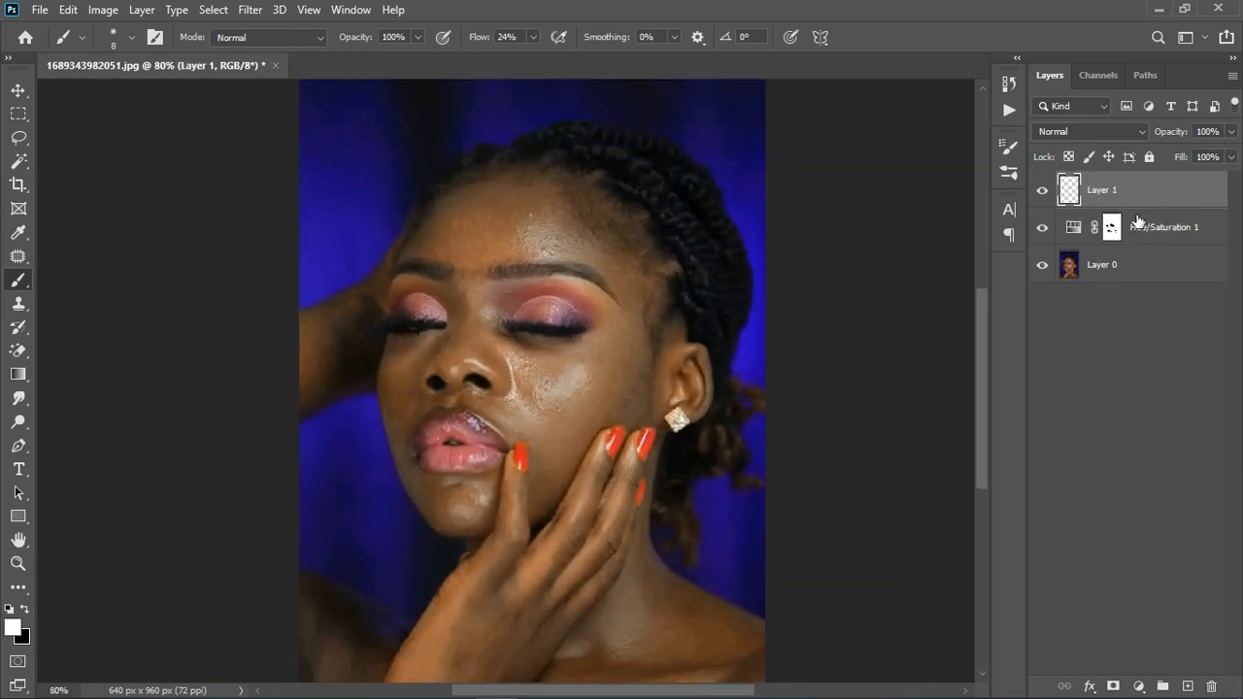
{"action": "scroll", "coordinate": [474, 273], "scroll_direction": "down", "scroll_amount": 2}
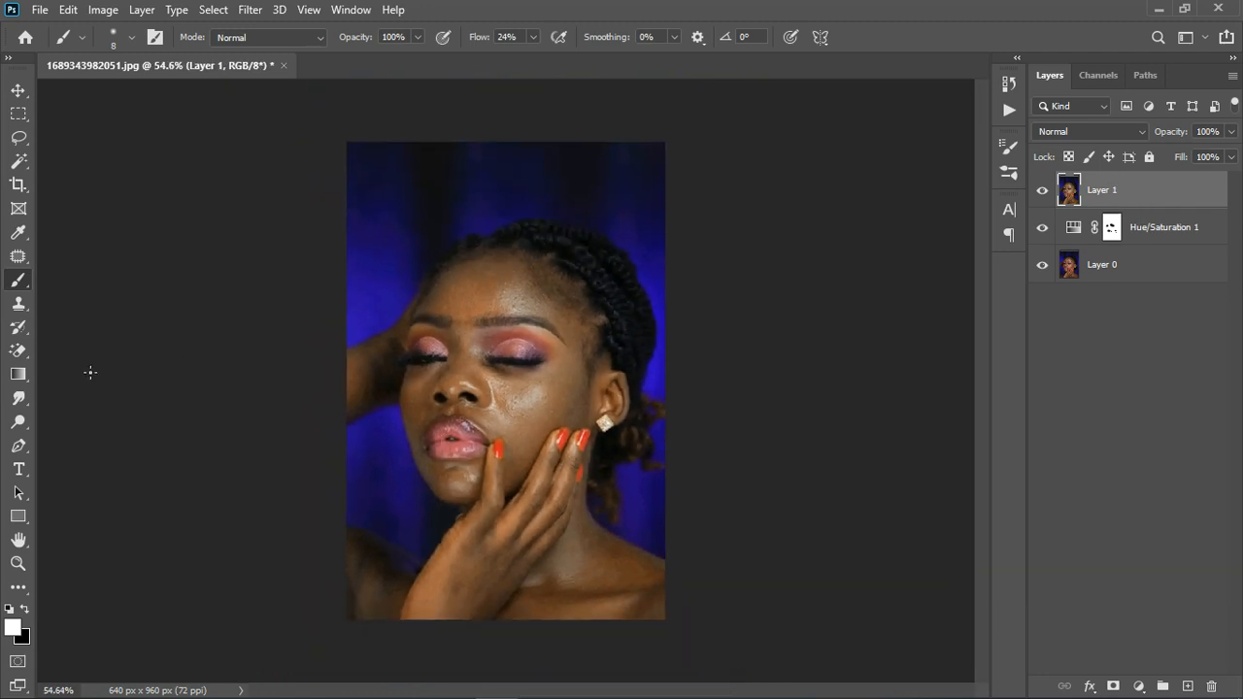
{"action": "scroll", "coordinate": [485, 340], "scroll_direction": "up", "scroll_amount": 3}
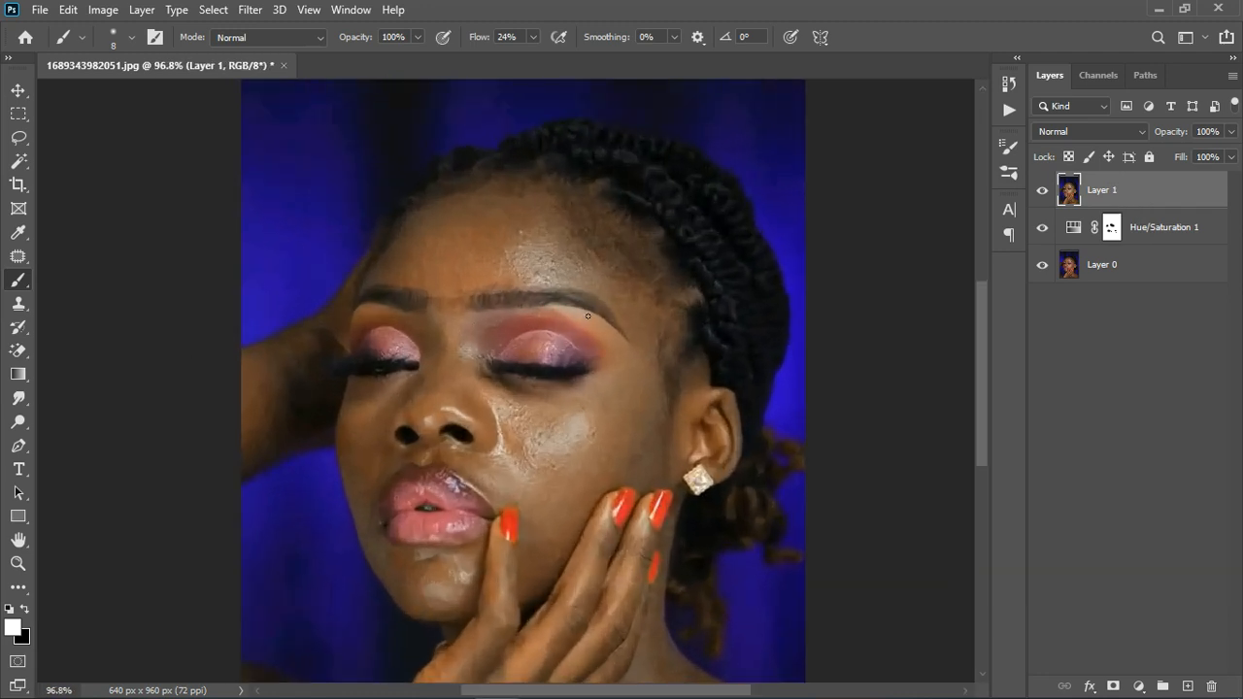
{"action": "scroll", "coordinate": [466, 303], "scroll_direction": "down", "scroll_amount": 3}
{"action": "scroll", "coordinate": [497, 372], "scroll_direction": "up", "scroll_amount": 4}
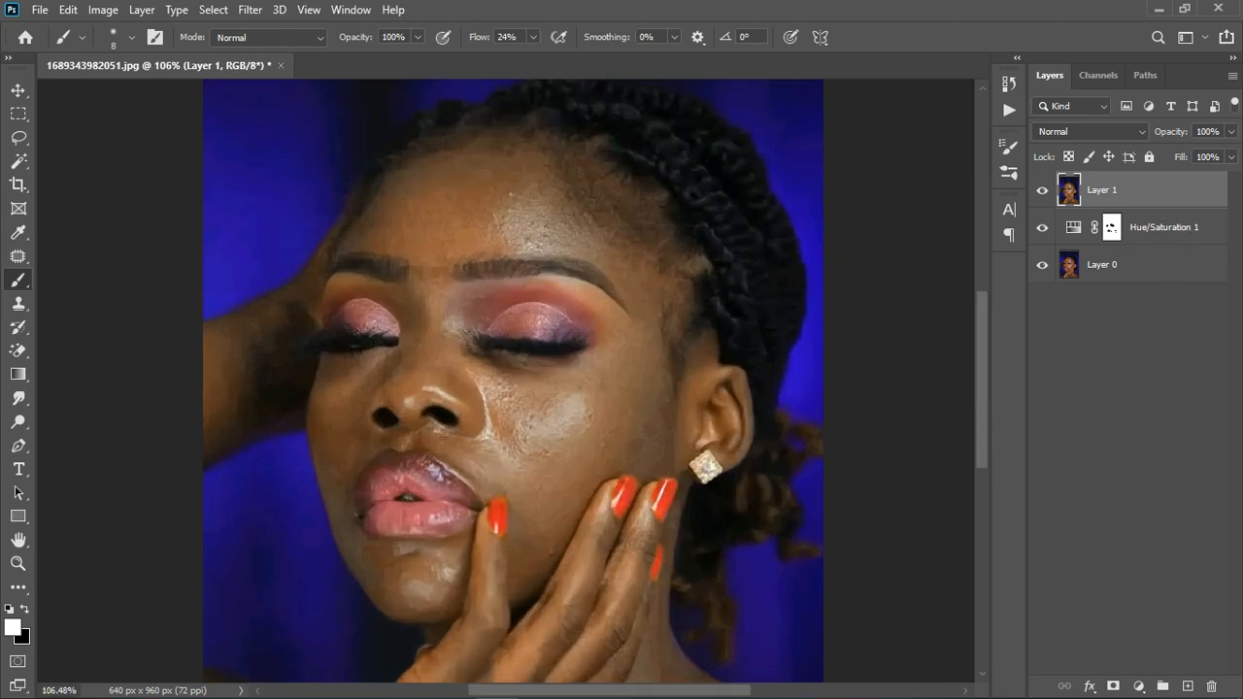
{"action": "key", "text": "ctrl+j"}
{"action": "key", "text": "ctrl+j"}
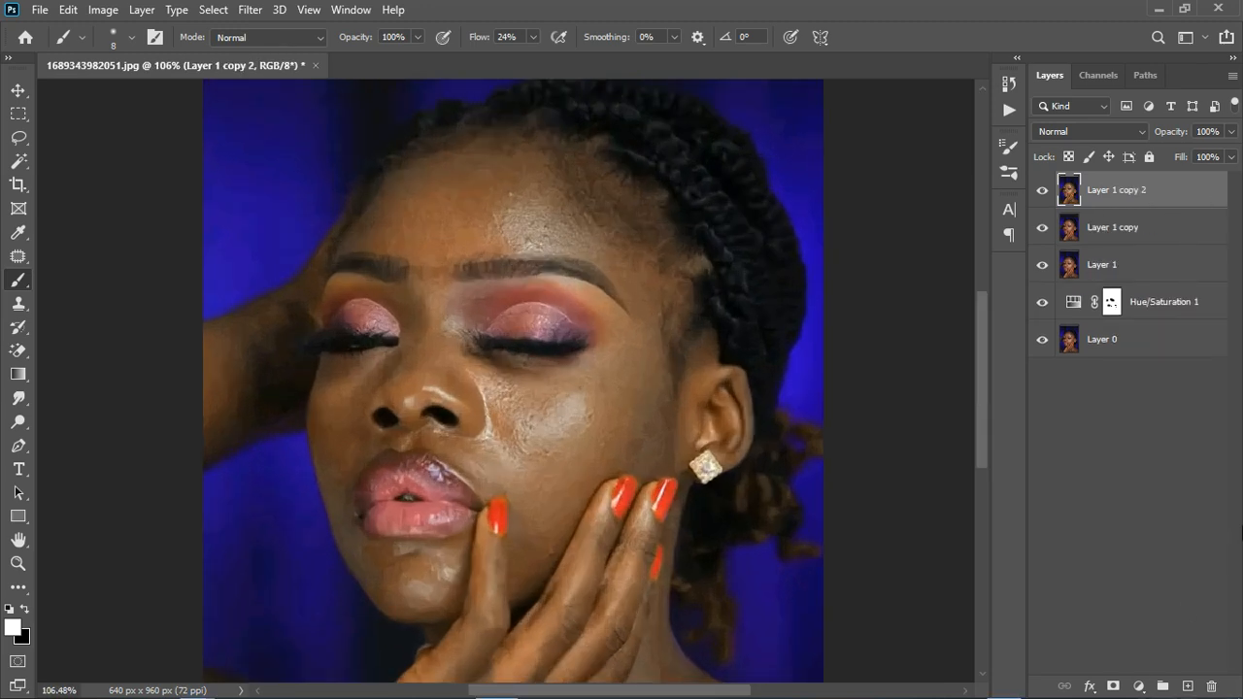
- Rename the lower duplicate layer "color" and the upper duplicate layer "tewtxure"
{"action": "double_click", "coordinate": [1133, 238]}
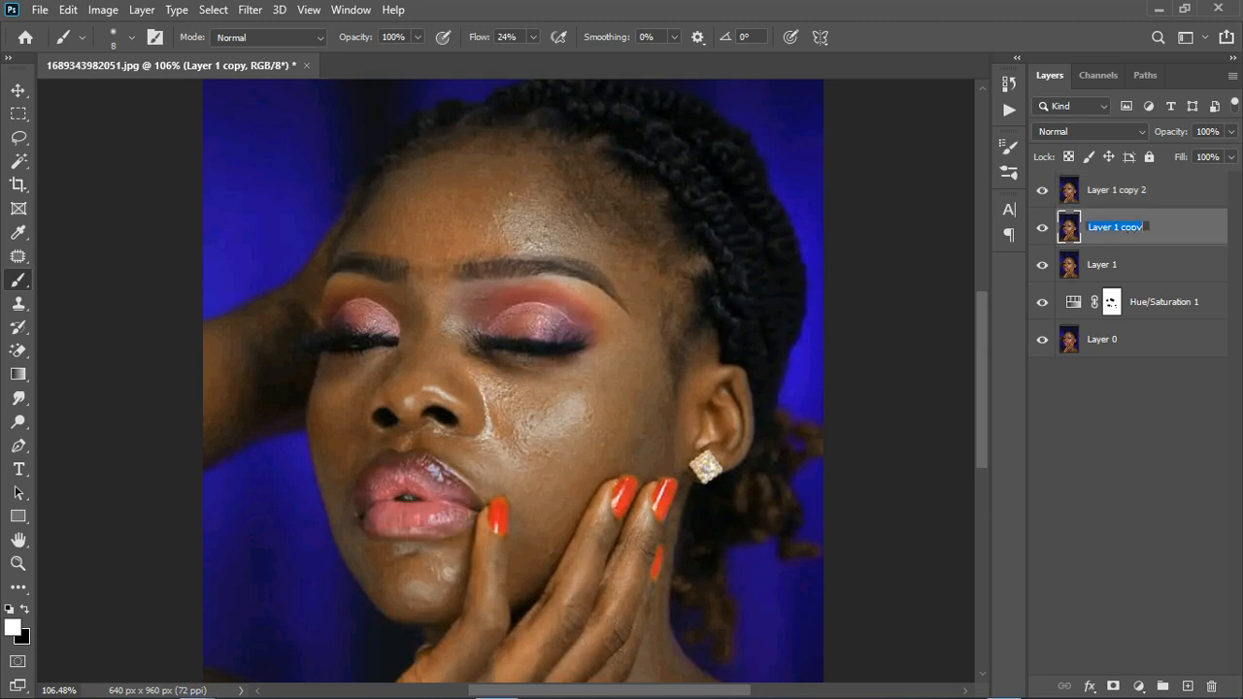
{"action": "type", "text": "color"}
{"action": "key", "text": "Return"}
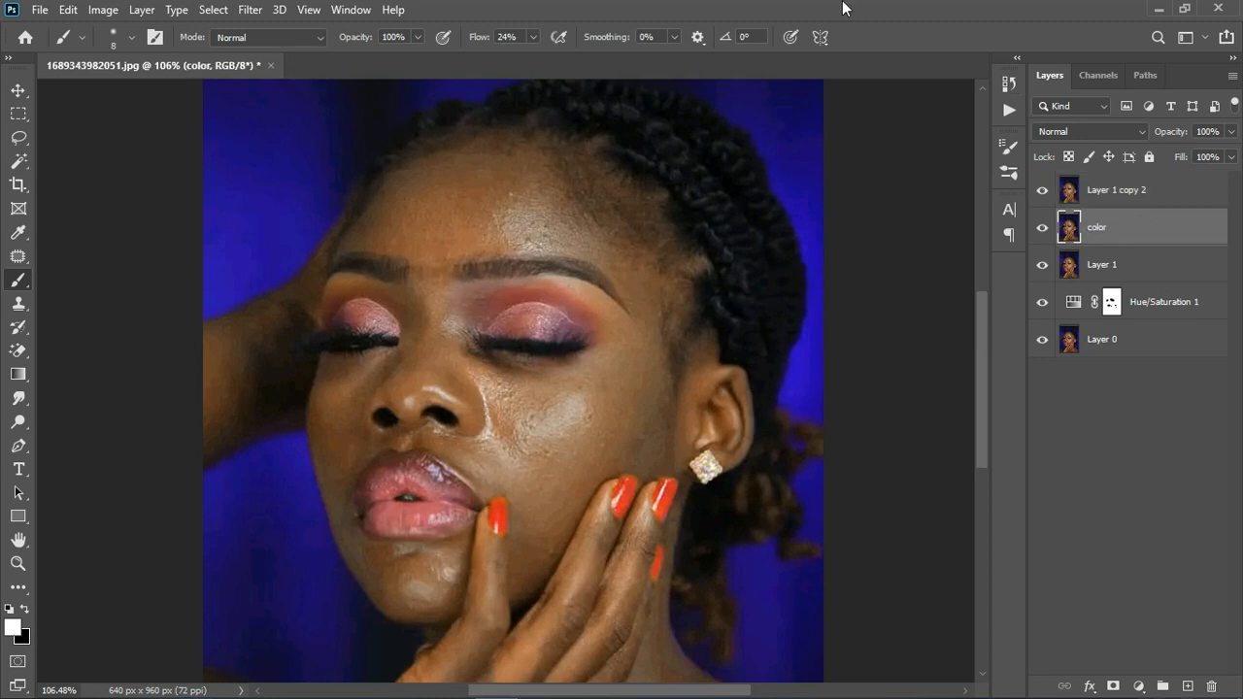
{"action": "double_click", "coordinate": [1127, 190]}
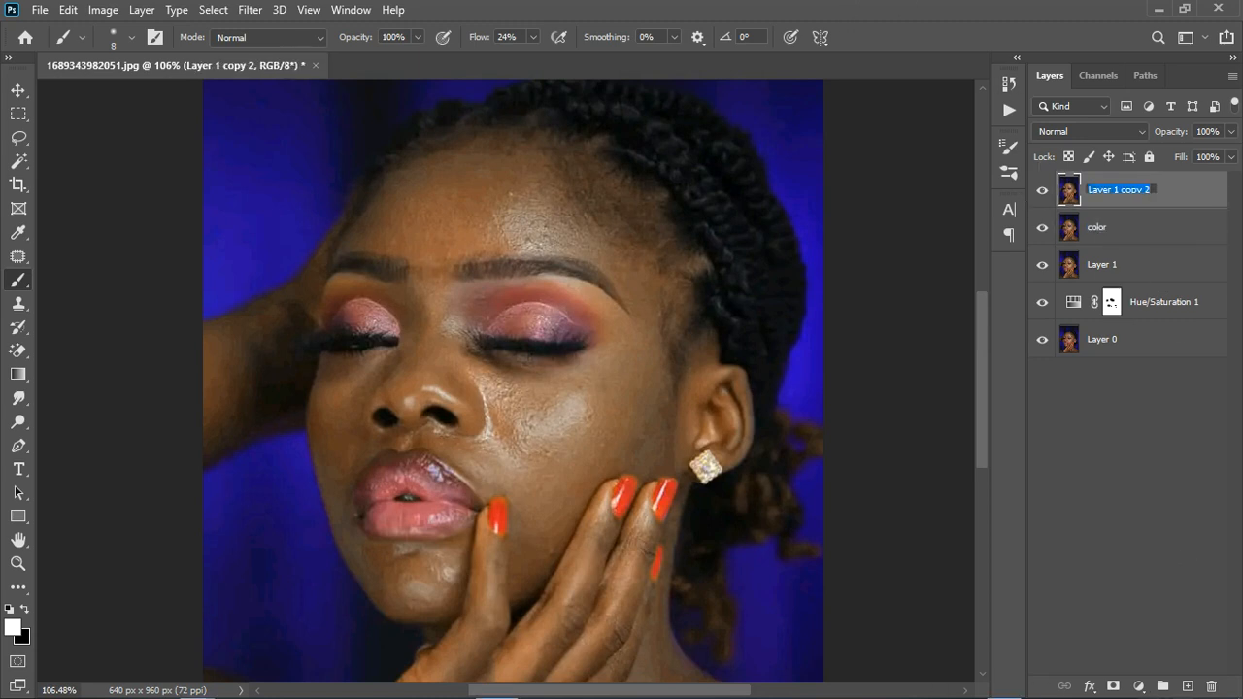
{"action": "type", "text": "tewture"}
{"action": "key", "text": "Return"}
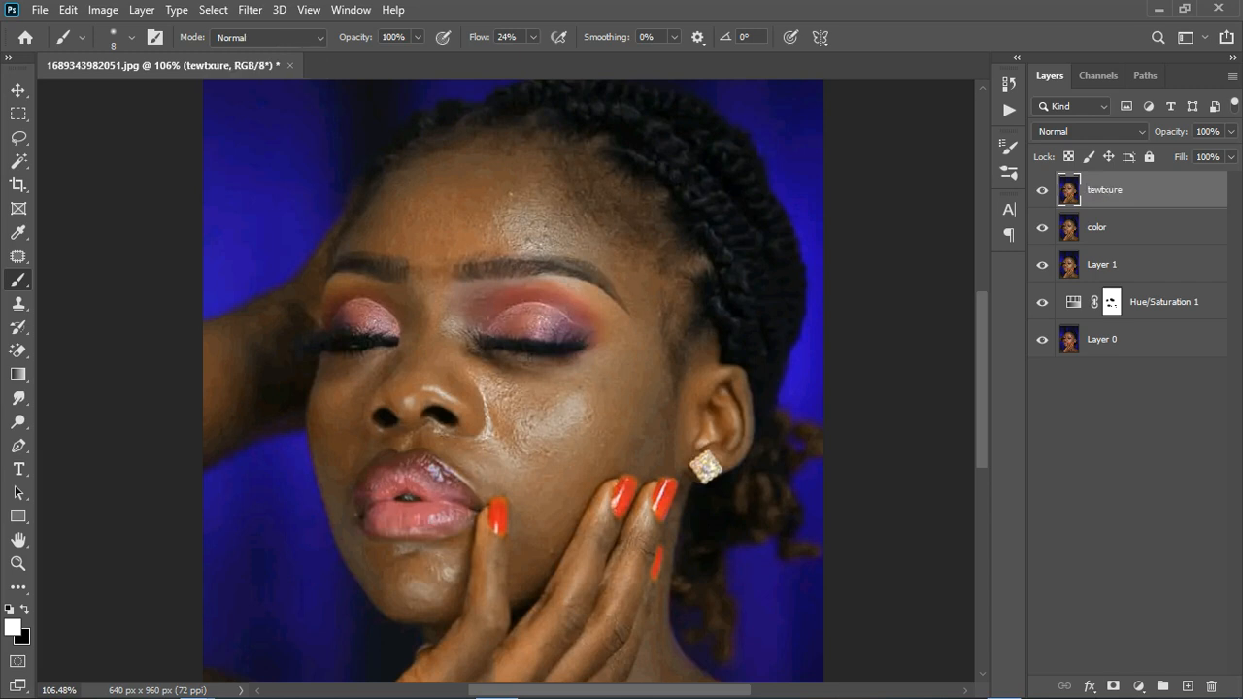
- Hide the tewtxure layer and apply a Gaussian Blur with a radius of 3.4 pixels to the color layer
{"action": "left_click", "coordinate": [1043, 190]}
{"action": "left_click", "coordinate": [1136, 231]}
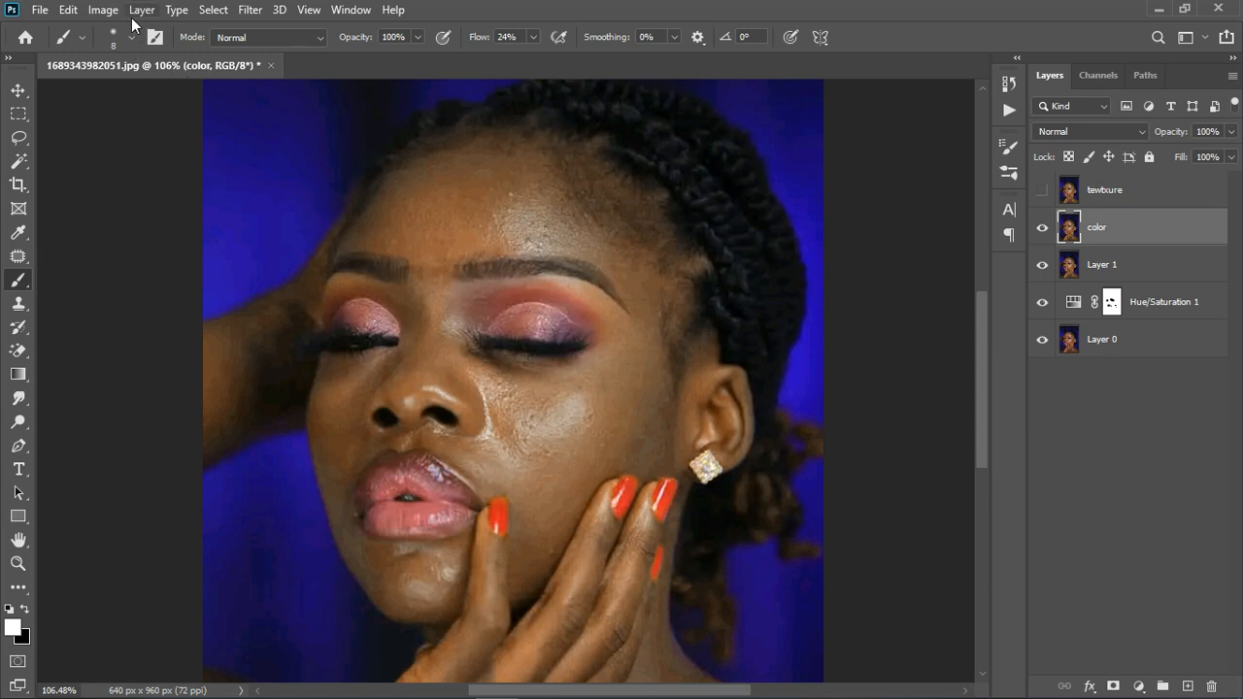
{"action": "left_click", "coordinate": [238, 12]}
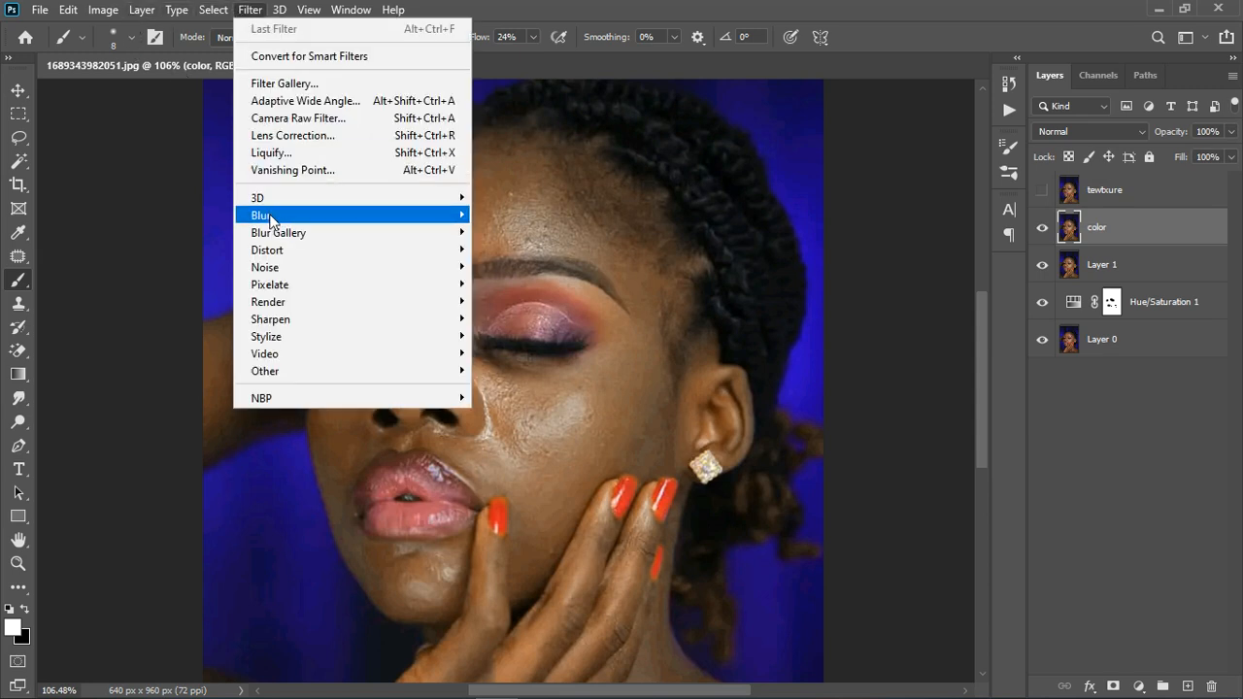
{"action": "mouse_move", "coordinate": [272, 215]}
{"action": "left_click", "coordinate": [509, 285]}
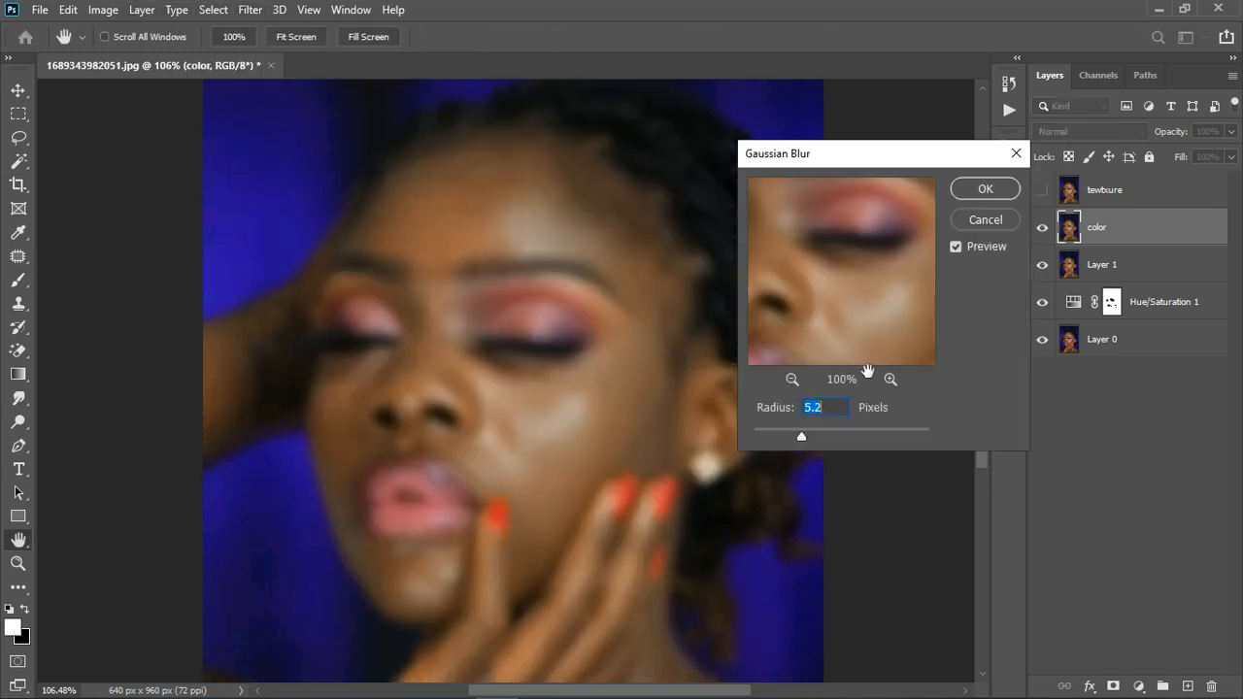
{"action": "left_click_drag", "start_coordinate": [725, 435], "coordinate": [742, 439]}
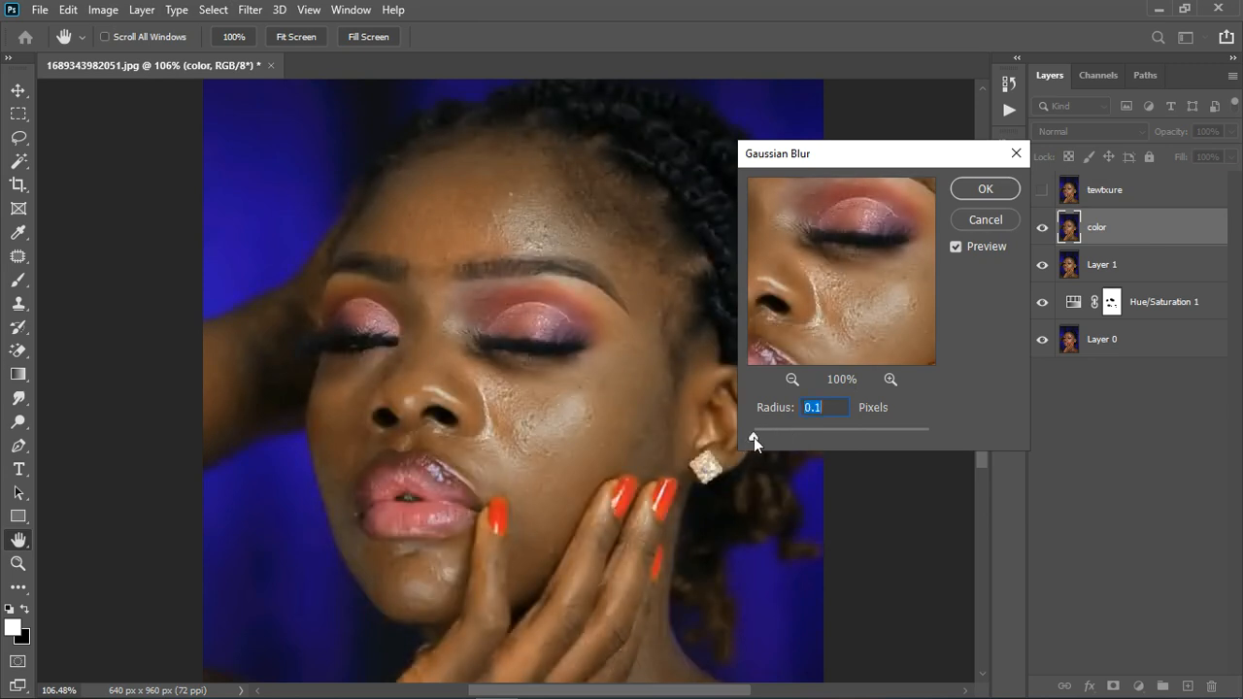
{"action": "left_click_drag", "start_coordinate": [753, 437], "coordinate": [788, 436]}
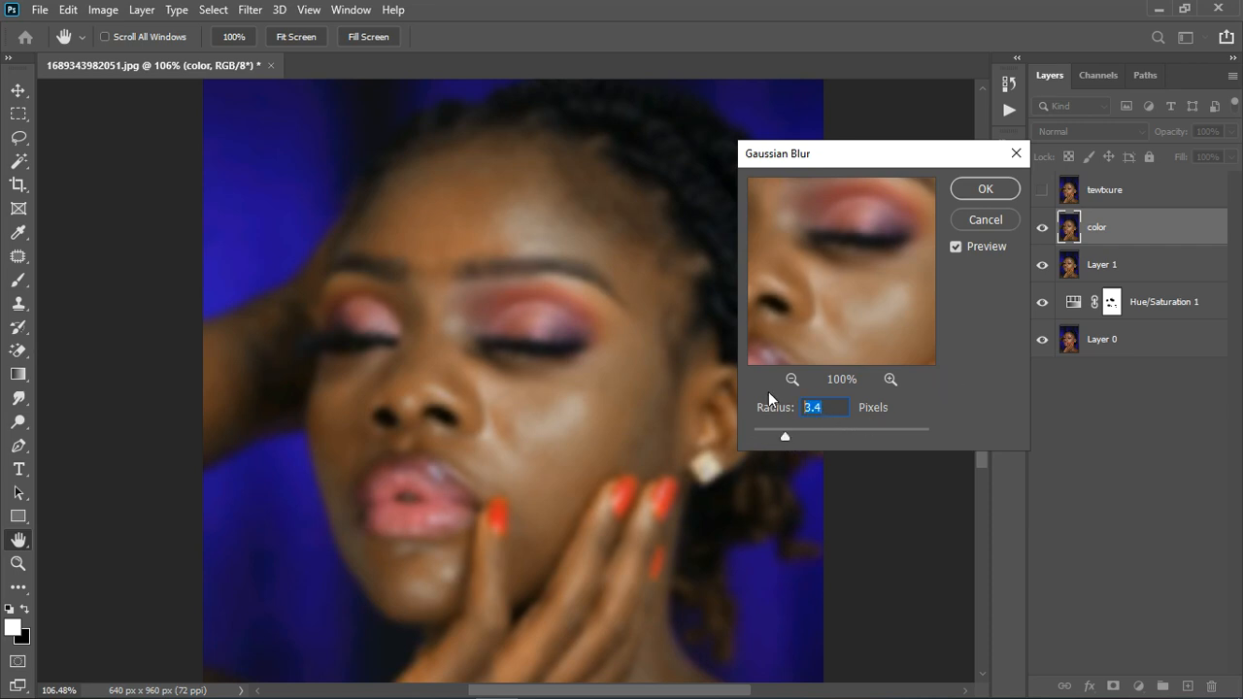
{"action": "left_click", "coordinate": [983, 186]}
{"action": "key", "text": "b"}
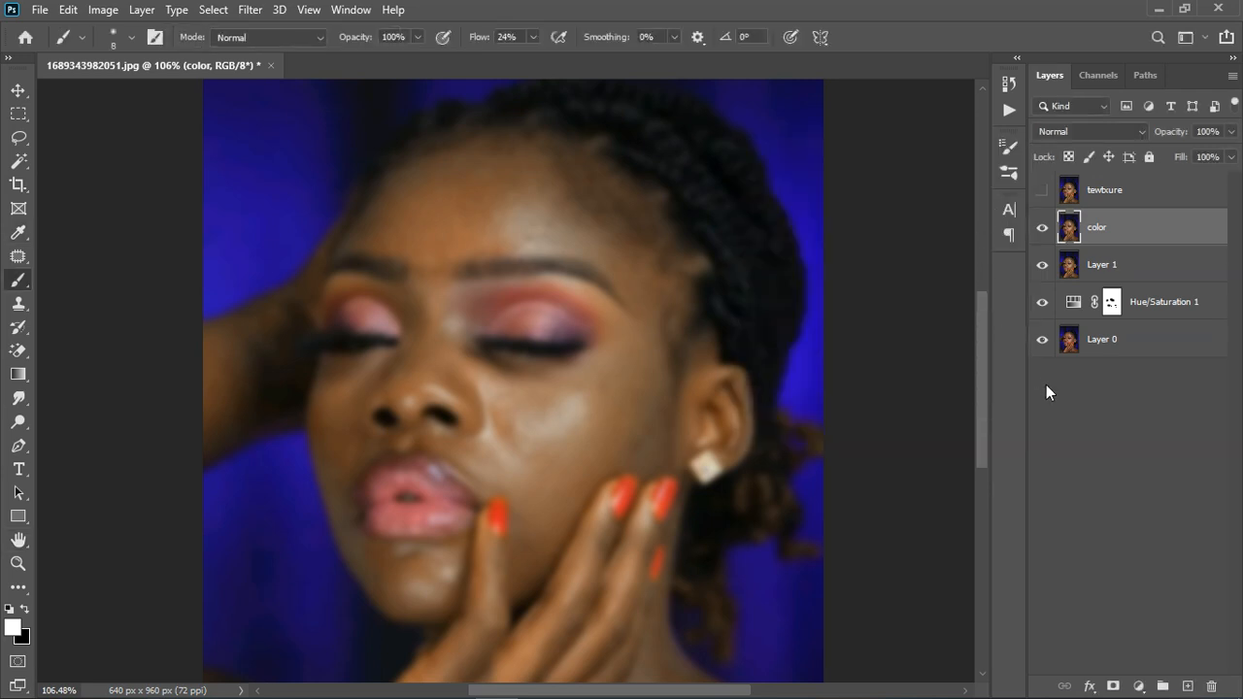
- Show the tewtxure layer and use Apply Image on it with the color layer as source, Subtract blending, scale 2 and offset 128
{"action": "left_click", "coordinate": [1129, 190]}
{"action": "left_click", "coordinate": [1042, 190]}
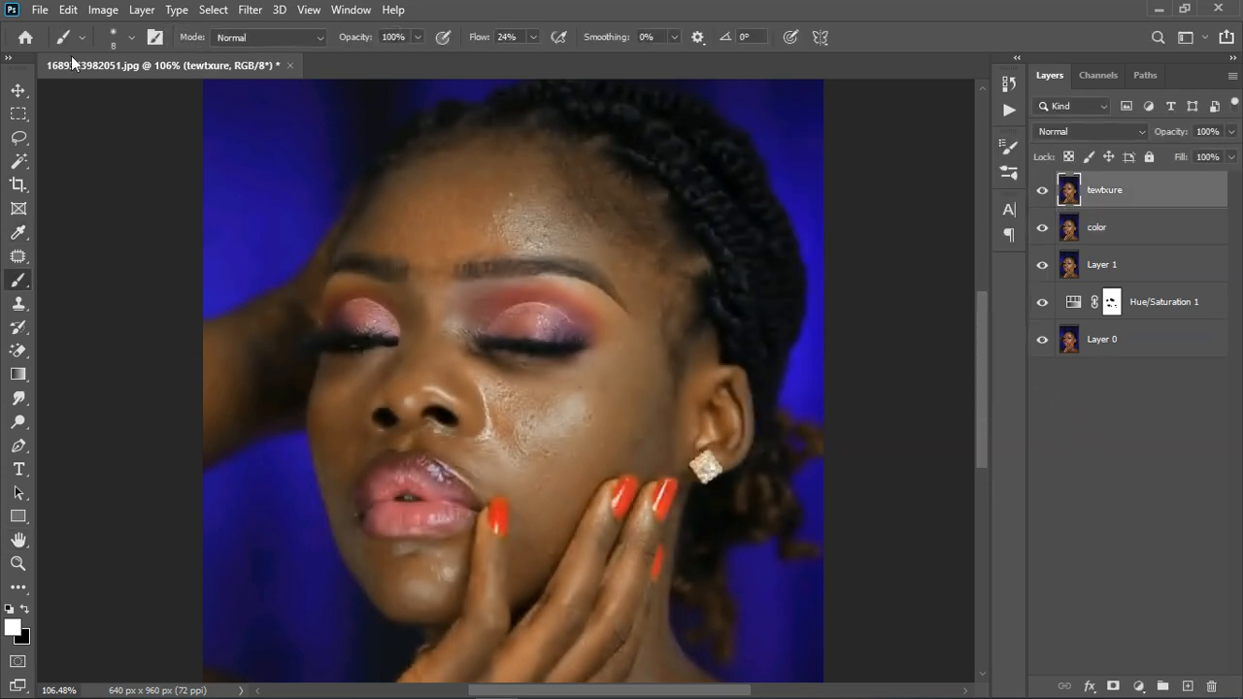
{"action": "left_click", "coordinate": [103, 10]}
{"action": "left_click", "coordinate": [107, 277]}
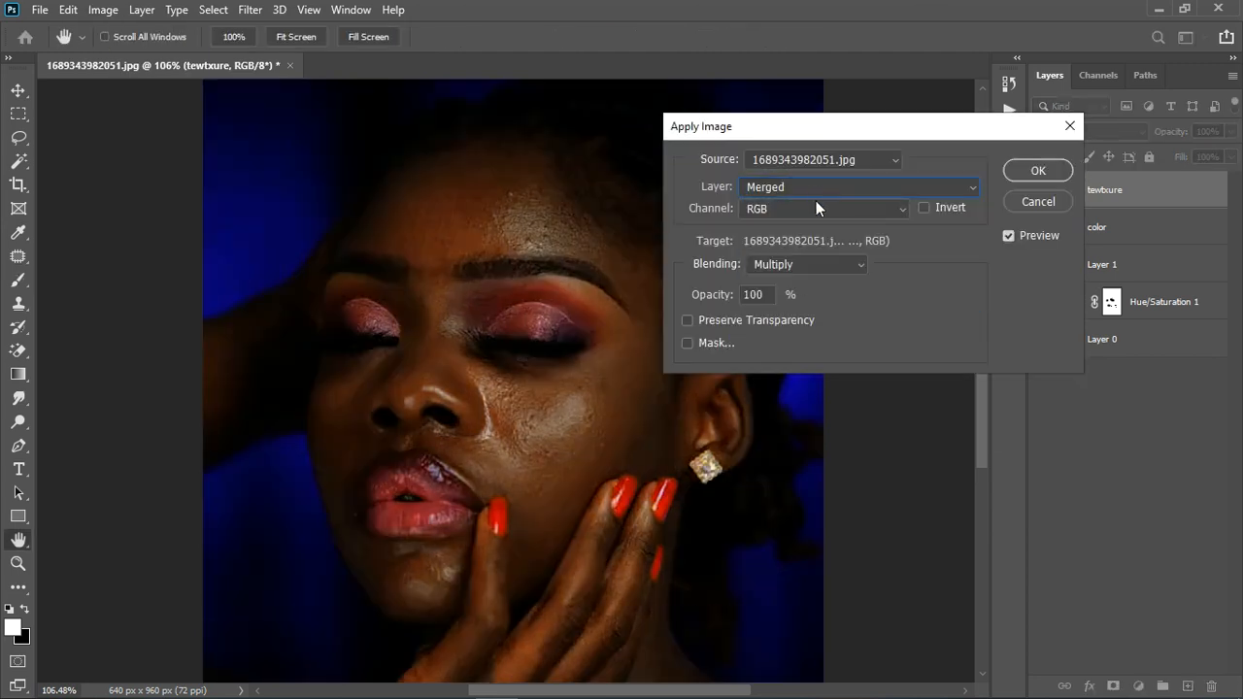
{"action": "left_click", "coordinate": [819, 189]}
{"action": "left_click", "coordinate": [816, 251]}
{"action": "left_click", "coordinate": [830, 264]}
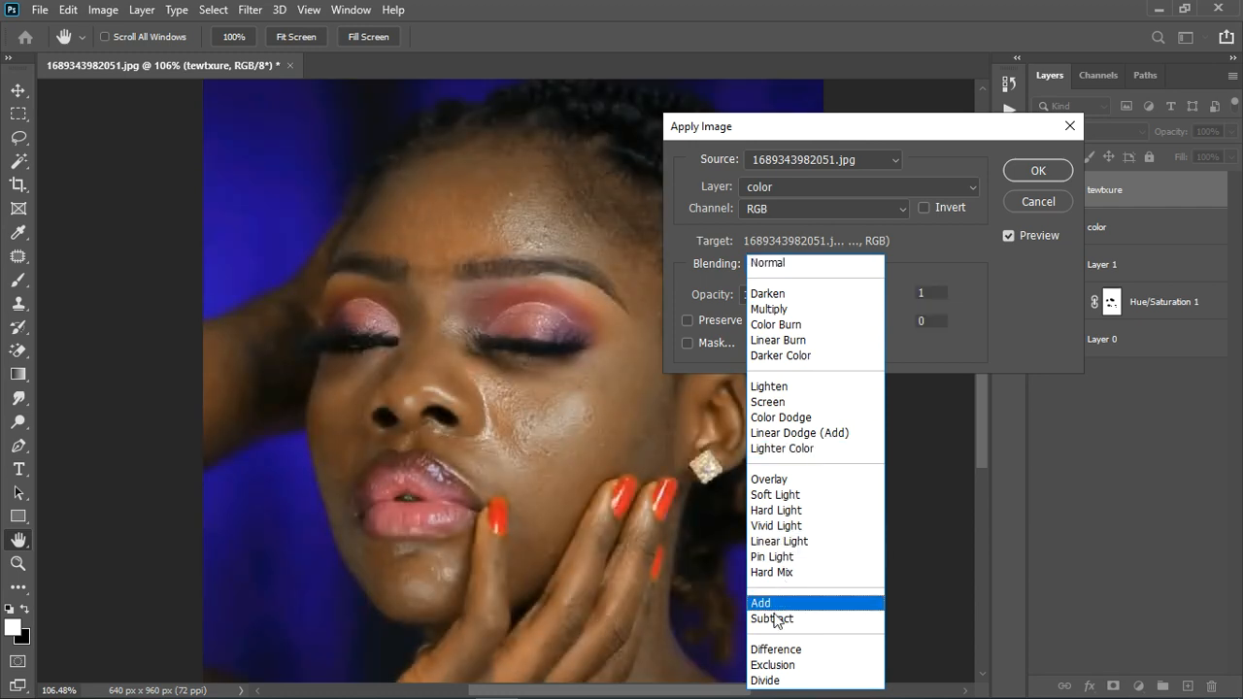
{"action": "left_click", "coordinate": [782, 618]}
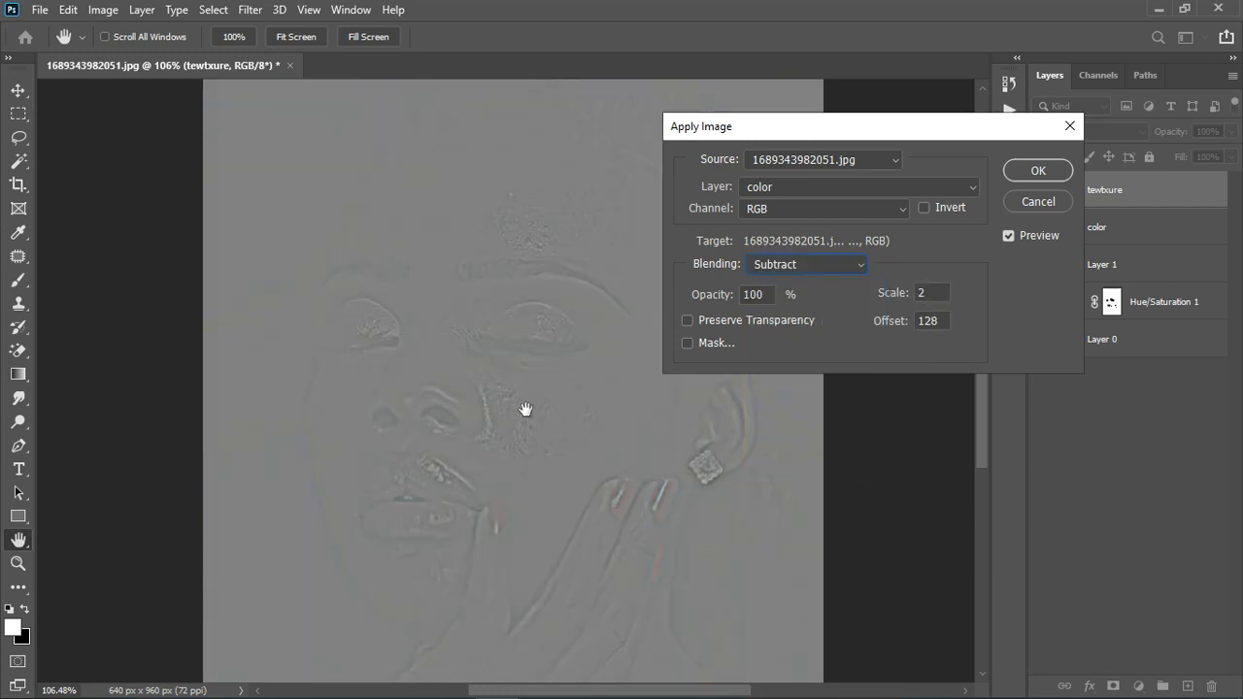
{"action": "left_click", "coordinate": [1038, 171]}
{"action": "key", "text": "b"}
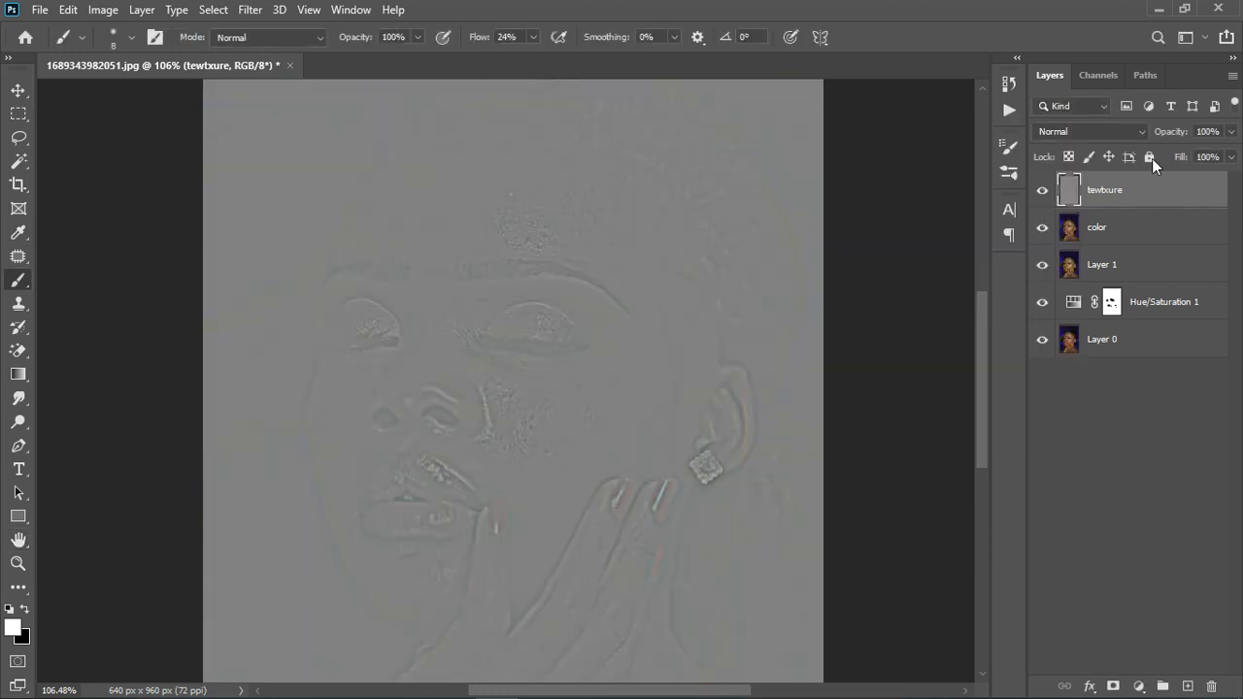
- Set the tewtxure layer's blend mode to Linear Light, group it with the color layer and expand the group
{"action": "left_click", "coordinate": [1105, 132]}
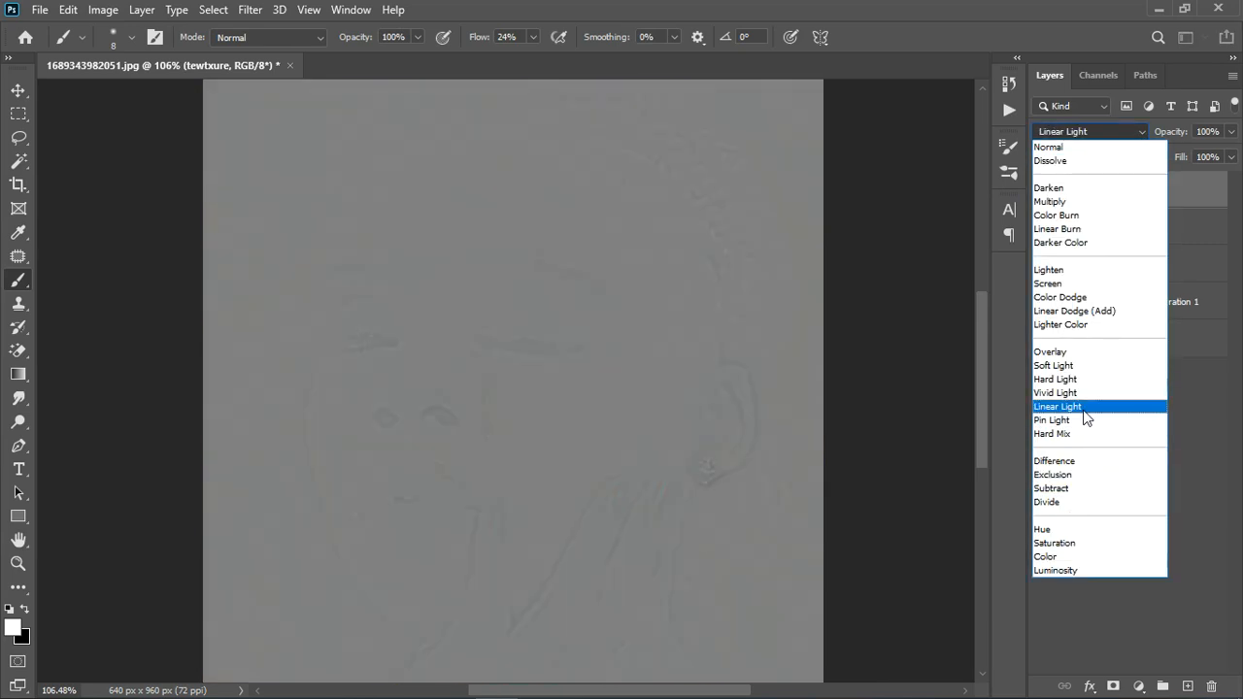
{"action": "left_click", "coordinate": [1083, 408]}
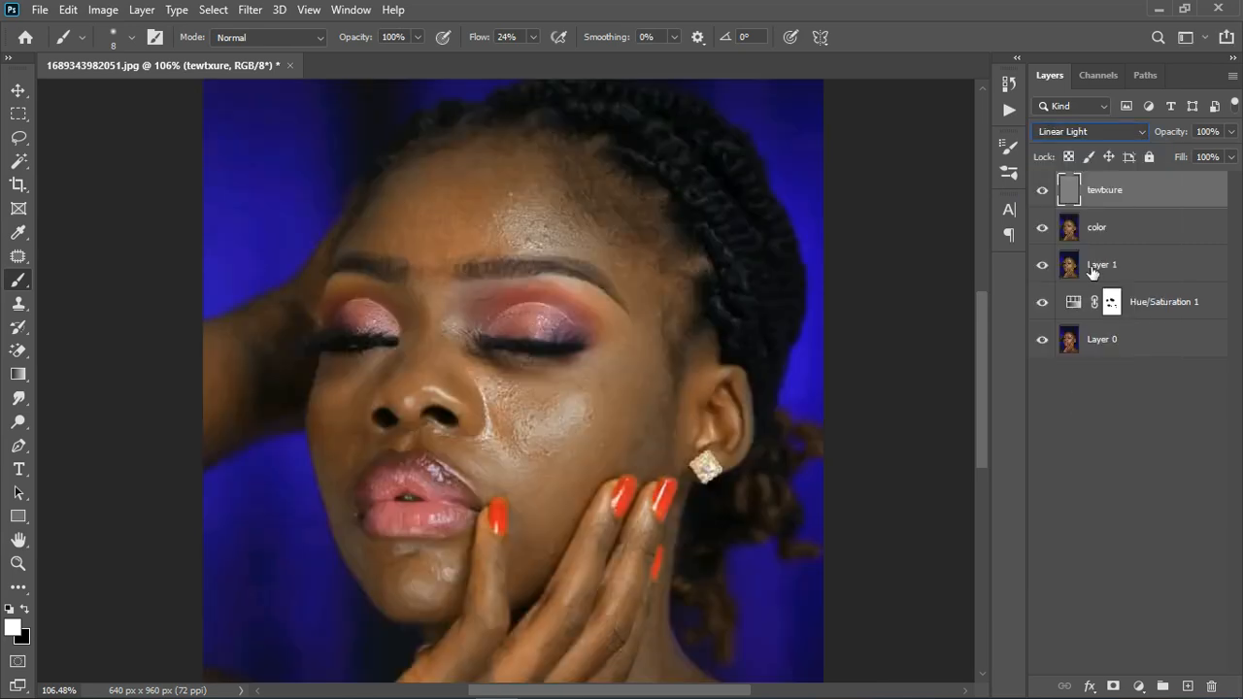
{"action": "left_click", "coordinate": [1149, 229], "text": "shift"}
{"action": "left_click", "coordinate": [1163, 686]}
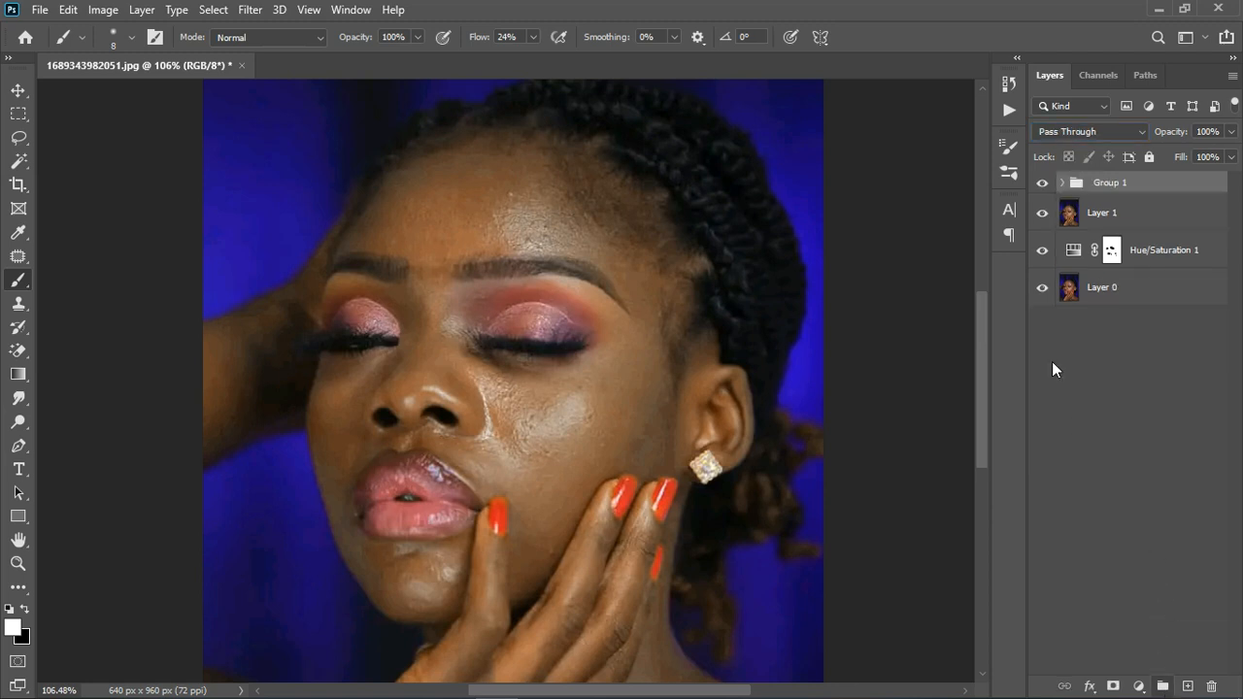
{"action": "left_click", "coordinate": [1063, 183]}
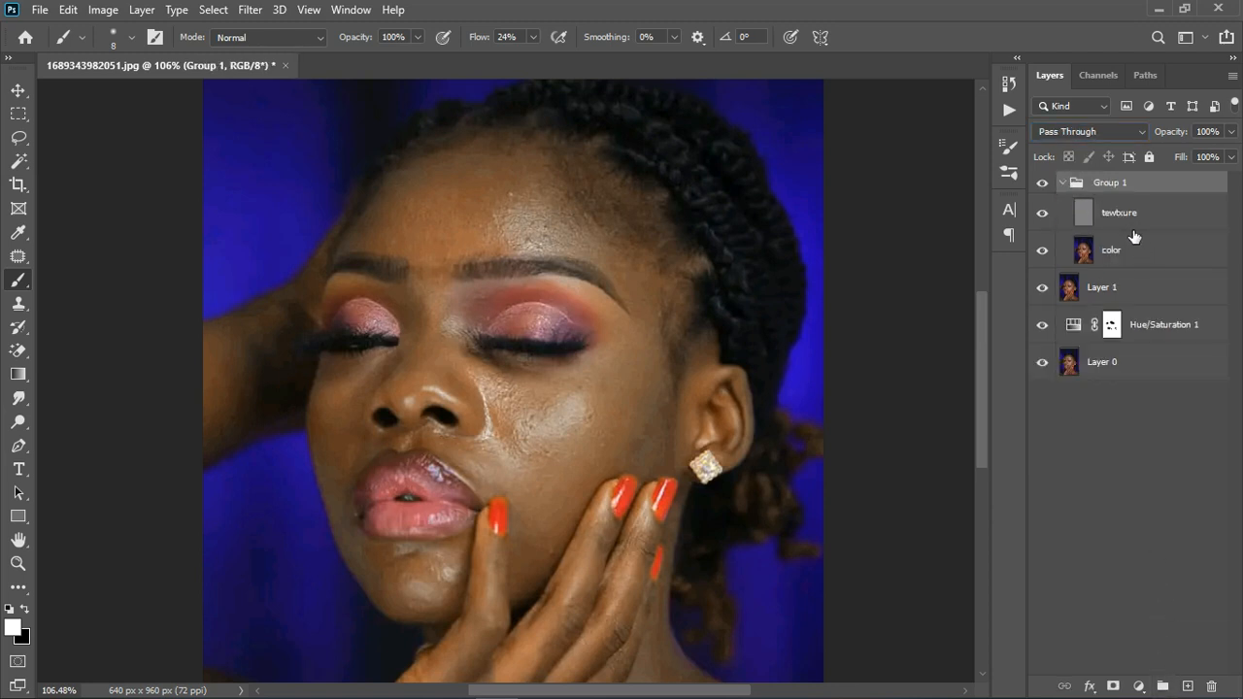
- On the color layer, blend the skin tones beside the ear and along the jaw with the Mixer Brush at size 50
{"action": "left_click", "coordinate": [1145, 258]}
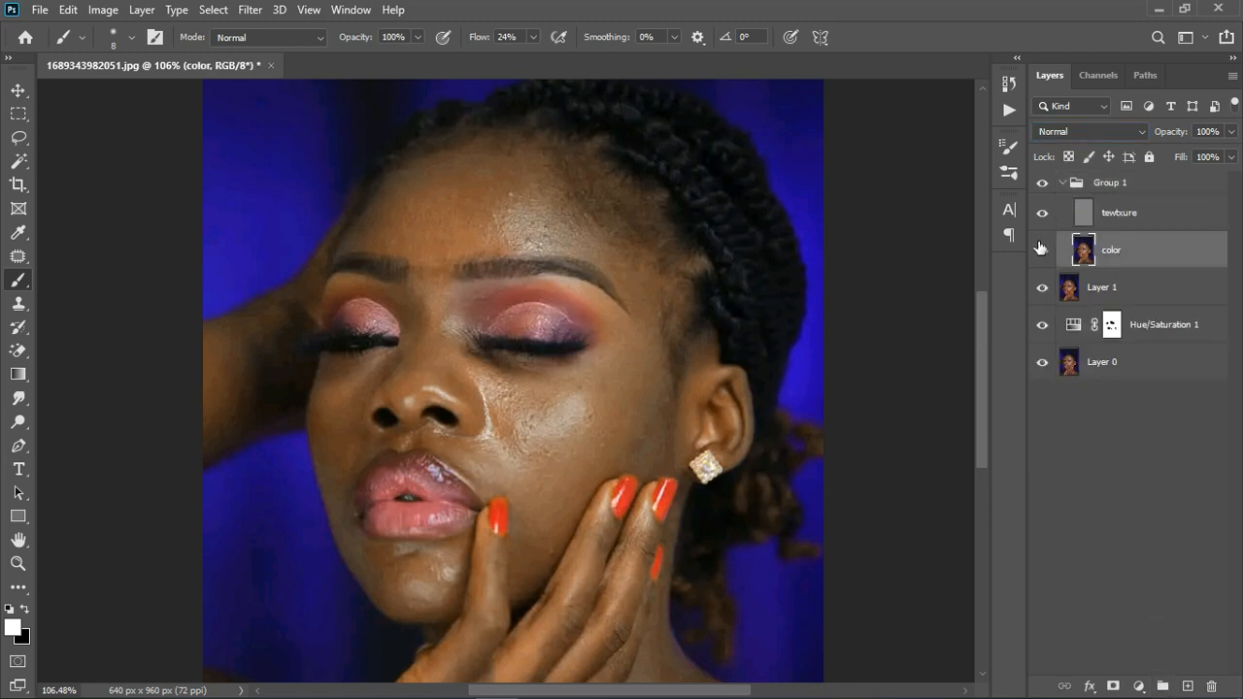
{"action": "right_click", "coordinate": [18, 280]}
{"action": "left_click", "coordinate": [58, 330]}
{"action": "scroll", "coordinate": [514, 246], "scroll_direction": "up", "scroll_amount": 4}
{"action": "key", "text": "bracketleft"}
{"action": "key", "text": "bracketleft"}
{"action": "key", "text": "bracketleft"}
{"action": "key", "text": "bracketleft"}
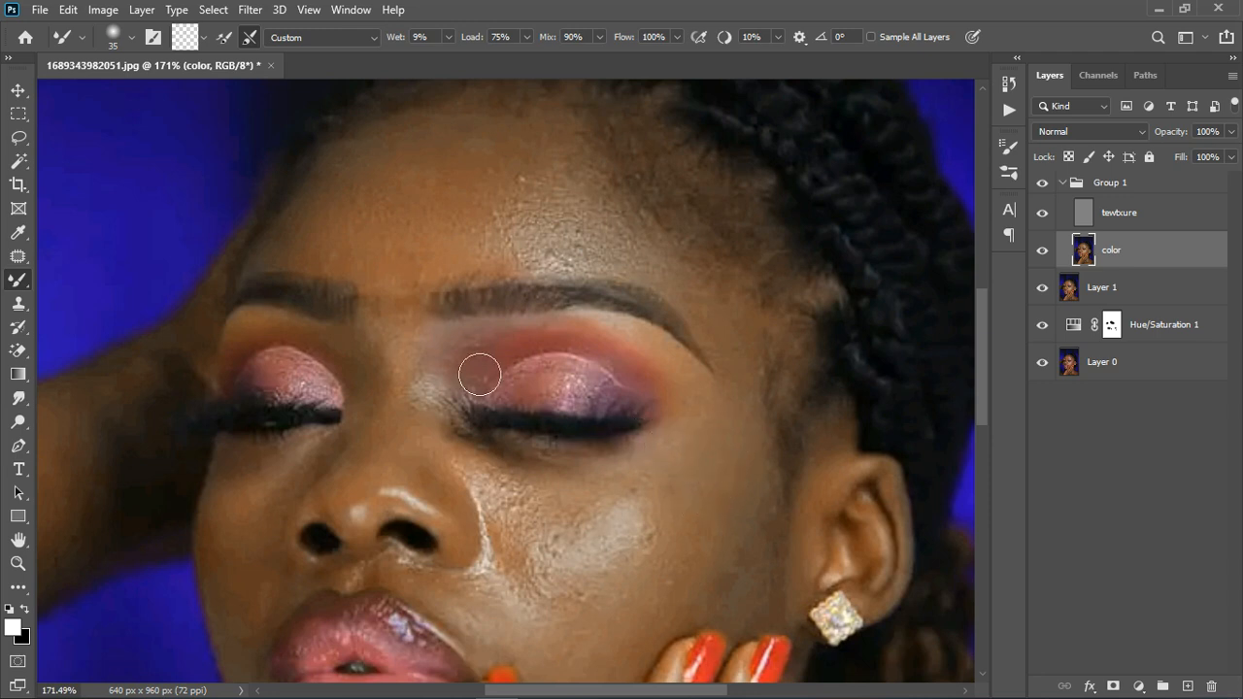
{"action": "scroll", "coordinate": [486, 381], "scroll_direction": "down", "scroll_amount": 4}
{"action": "scroll", "coordinate": [539, 551], "scroll_direction": "up", "scroll_amount": 3}
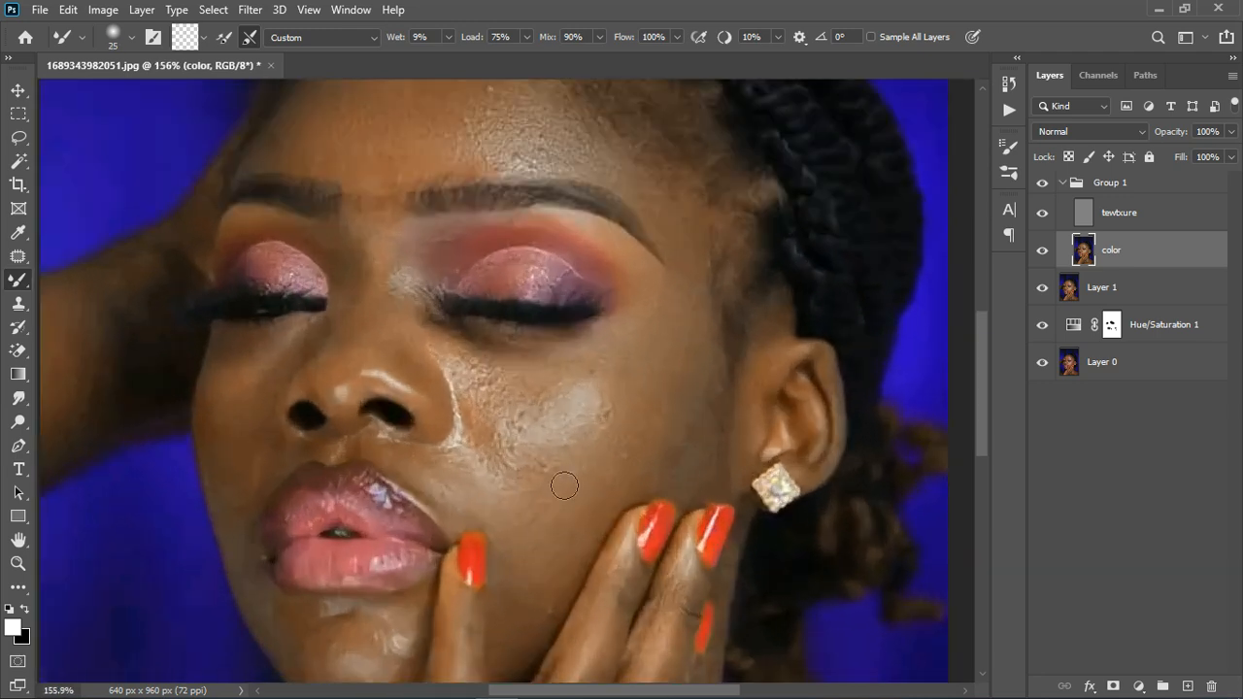
{"action": "key", "text": "bracketright"}
{"action": "key", "text": "bracketright"}
{"action": "key", "text": "bracketright"}
{"action": "mouse_move", "coordinate": [700, 429]}
{"action": "left_mouse_down"}
{"action": "mouse_move", "coordinate": [712, 482]}
{"action": "mouse_move", "coordinate": [723, 445]}
{"action": "mouse_move", "coordinate": [719, 488]}
{"action": "mouse_move", "coordinate": [677, 499]}
{"action": "mouse_move", "coordinate": [690, 411]}
{"action": "mouse_move", "coordinate": [717, 468]}
{"action": "mouse_move", "coordinate": [718, 394]}
{"action": "mouse_move", "coordinate": [736, 482]}
{"action": "mouse_move", "coordinate": [737, 433]}
{"action": "left_mouse_up"}
{"action": "mouse_move", "coordinate": [561, 598]}
{"action": "left_mouse_down"}
{"action": "mouse_move", "coordinate": [536, 623]}
{"action": "mouse_move", "coordinate": [561, 563]}
{"action": "left_mouse_up"}
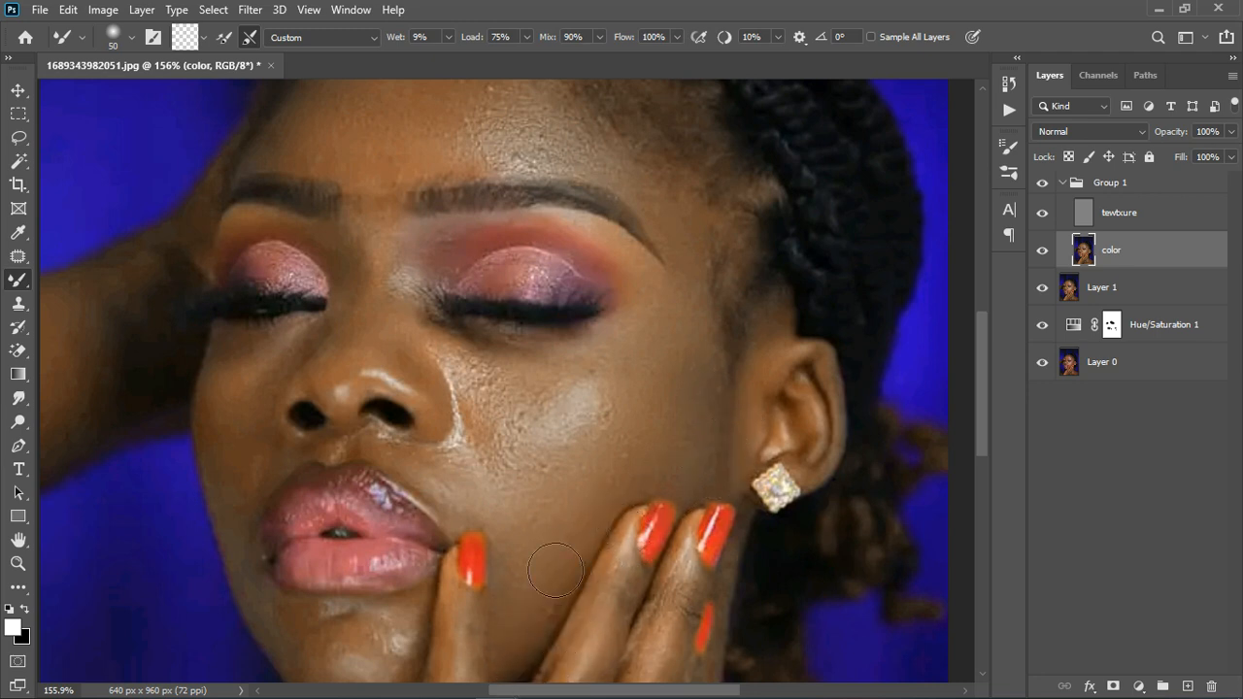
- Blend the tones on the cheek highlight, nose, around the eyes and beside the mouth with the Mixer Brush at size 35
{"action": "key", "text": "bracketleft"}
{"action": "key", "text": "bracketleft"}
{"action": "key", "text": "bracketleft"}
{"action": "mouse_move", "coordinate": [530, 417]}
{"action": "left_mouse_down"}
{"action": "mouse_move", "coordinate": [480, 467]}
{"action": "mouse_move", "coordinate": [488, 398]}
{"action": "mouse_move", "coordinate": [495, 498]}
{"action": "mouse_move", "coordinate": [530, 416]}
{"action": "mouse_move", "coordinate": [507, 400]}
{"action": "mouse_move", "coordinate": [542, 412]}
{"action": "mouse_move", "coordinate": [554, 390]}
{"action": "mouse_move", "coordinate": [518, 396]}
{"action": "left_mouse_up"}
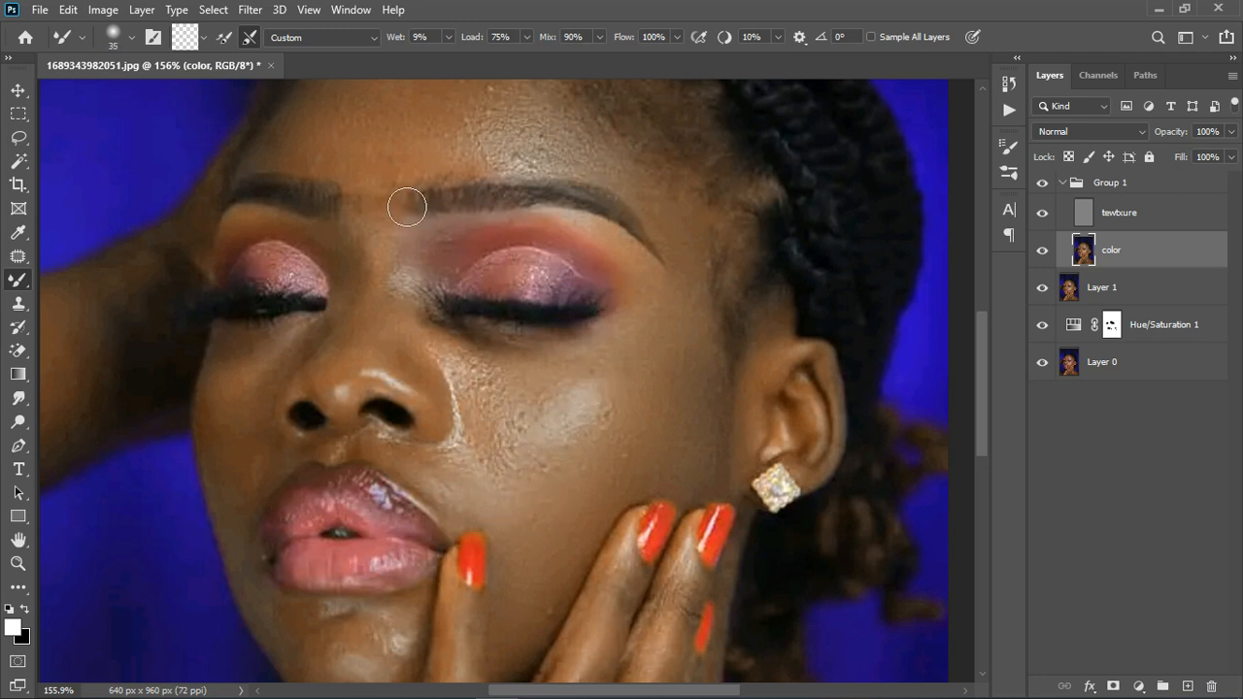
{"action": "mouse_move", "coordinate": [394, 273]}
{"action": "left_mouse_down"}
{"action": "mouse_move", "coordinate": [402, 293]}
{"action": "mouse_move", "coordinate": [412, 286]}
{"action": "mouse_move", "coordinate": [402, 327]}
{"action": "left_mouse_up"}
{"action": "mouse_move", "coordinate": [437, 273]}
{"action": "left_mouse_down"}
{"action": "mouse_move", "coordinate": [448, 243]}
{"action": "mouse_move", "coordinate": [473, 253]}
{"action": "left_mouse_up"}
{"action": "mouse_move", "coordinate": [611, 273]}
{"action": "left_mouse_down"}
{"action": "mouse_move", "coordinate": [656, 314]}
{"action": "mouse_move", "coordinate": [681, 383]}
{"action": "mouse_move", "coordinate": [608, 321]}
{"action": "left_mouse_up"}
{"action": "mouse_move", "coordinate": [347, 353]}
{"action": "left_mouse_down"}
{"action": "mouse_move", "coordinate": [401, 391]}
{"action": "mouse_move", "coordinate": [434, 379]}
{"action": "mouse_move", "coordinate": [445, 397]}
{"action": "mouse_move", "coordinate": [417, 363]}
{"action": "mouse_move", "coordinate": [464, 422]}
{"action": "left_mouse_up"}
{"action": "mouse_move", "coordinate": [268, 361]}
{"action": "left_mouse_down"}
{"action": "mouse_move", "coordinate": [289, 397]}
{"action": "mouse_move", "coordinate": [271, 375]}
{"action": "mouse_move", "coordinate": [279, 389]}
{"action": "mouse_move", "coordinate": [299, 360]}
{"action": "left_mouse_up"}
{"action": "mouse_move", "coordinate": [255, 483]}
{"action": "left_mouse_down"}
{"action": "mouse_move", "coordinate": [228, 499]}
{"action": "mouse_move", "coordinate": [278, 477]}
{"action": "mouse_move", "coordinate": [274, 457]}
{"action": "mouse_move", "coordinate": [242, 473]}
{"action": "left_mouse_up"}
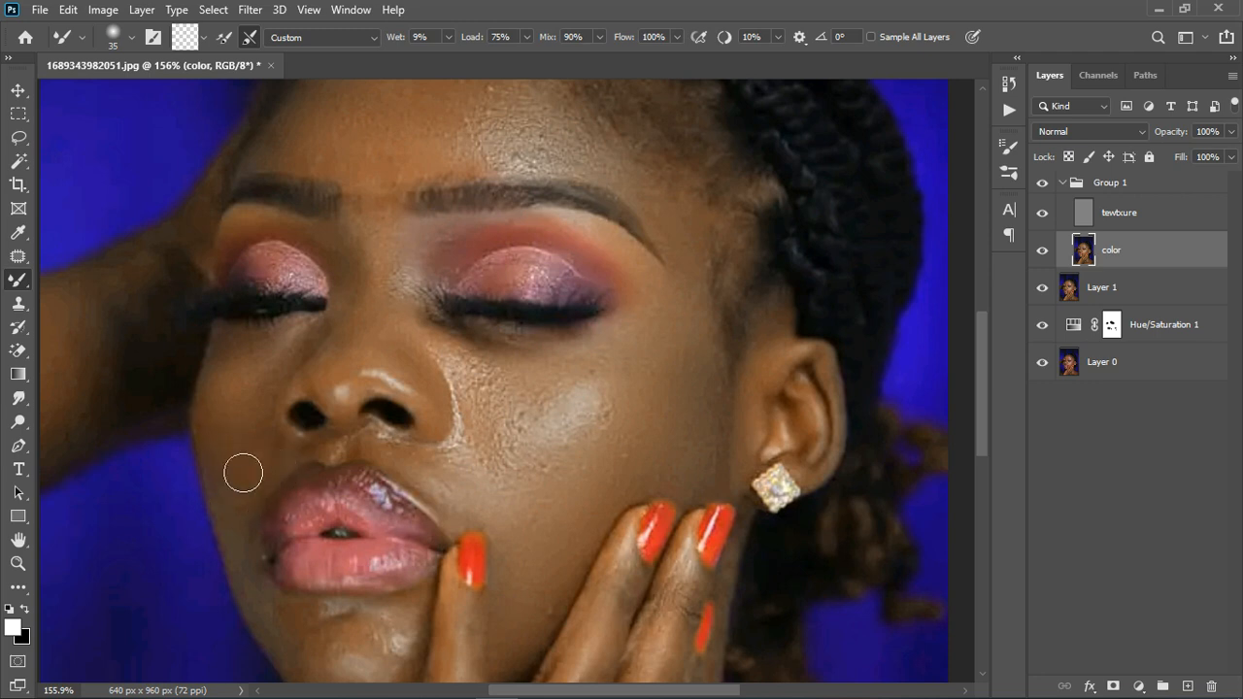
- Smooth the skin tones on the chin with the Mixer Brush and view the whole portrait
{"action": "scroll", "coordinate": [467, 291], "scroll_direction": "down", "scroll_amount": 2}
{"action": "scroll", "coordinate": [384, 497], "scroll_direction": "up", "scroll_amount": 1}
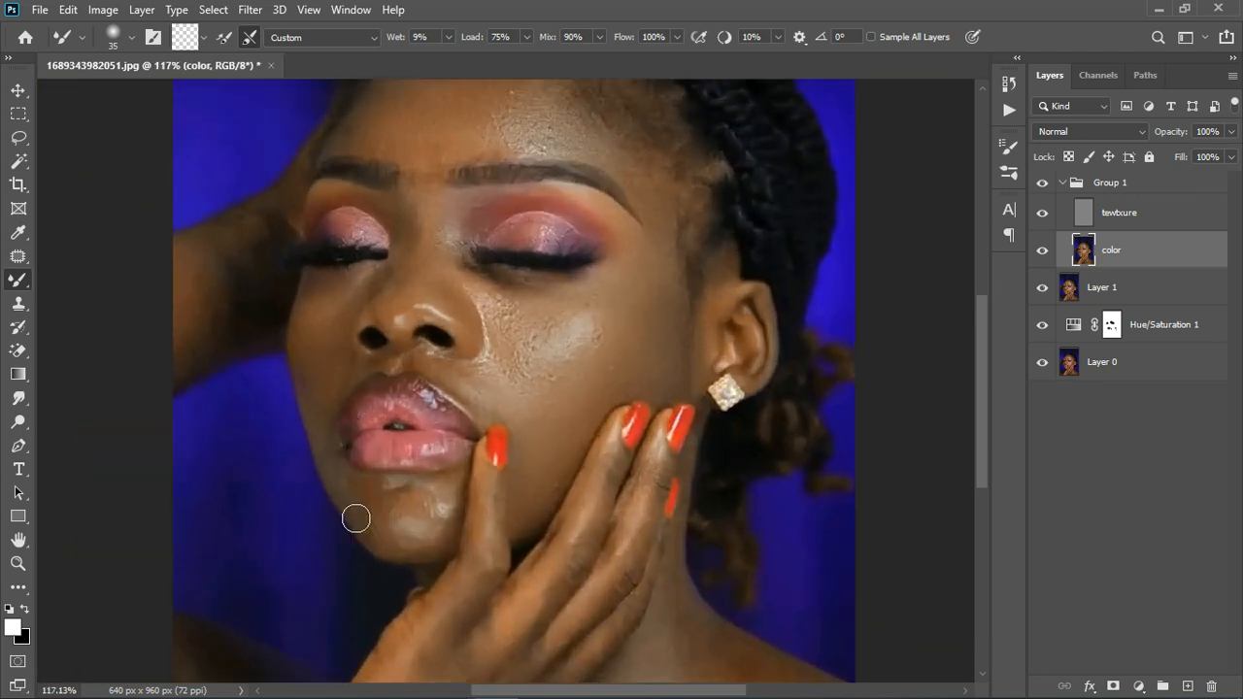
{"action": "mouse_move", "coordinate": [355, 518]}
{"action": "left_mouse_down"}
{"action": "mouse_move", "coordinate": [352, 485]}
{"action": "mouse_move", "coordinate": [395, 539]}
{"action": "mouse_move", "coordinate": [388, 514]}
{"action": "mouse_move", "coordinate": [443, 538]}
{"action": "mouse_move", "coordinate": [424, 516]}
{"action": "mouse_move", "coordinate": [427, 536]}
{"action": "mouse_move", "coordinate": [413, 532]}
{"action": "mouse_move", "coordinate": [434, 569]}
{"action": "mouse_move", "coordinate": [374, 542]}
{"action": "mouse_move", "coordinate": [396, 533]}
{"action": "mouse_move", "coordinate": [391, 508]}
{"action": "mouse_move", "coordinate": [448, 499]}
{"action": "left_mouse_up"}
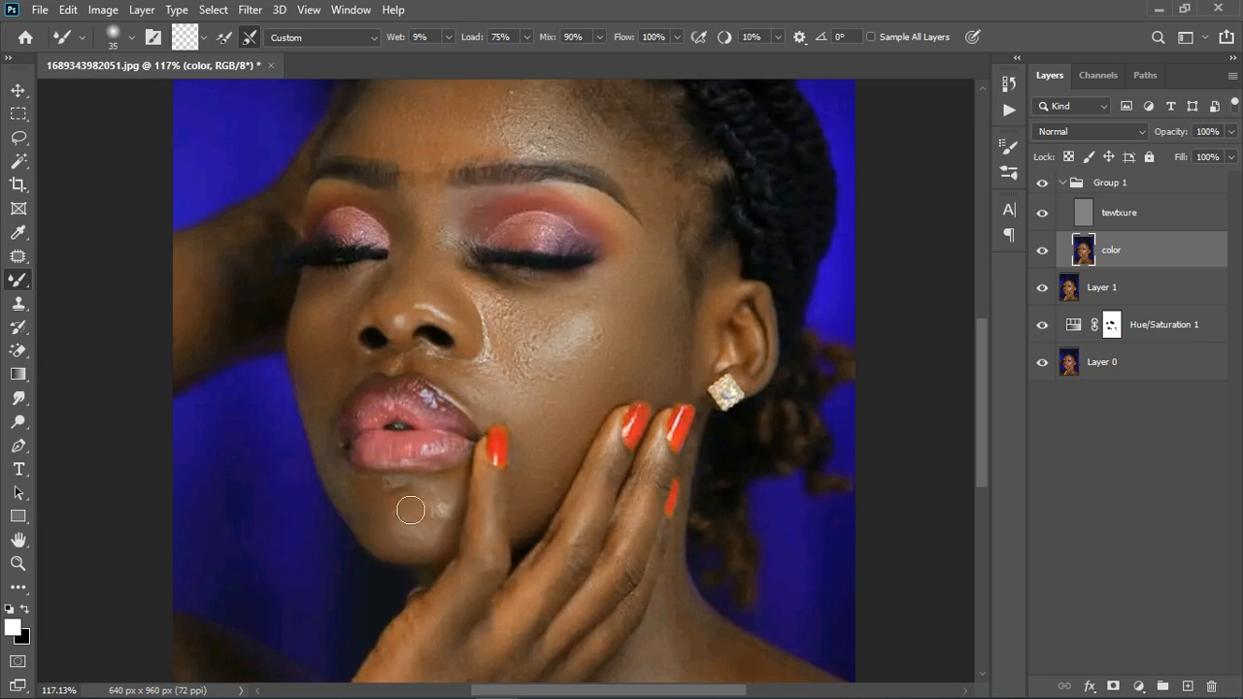
{"action": "mouse_move", "coordinate": [379, 520]}
{"action": "left_mouse_down"}
{"action": "mouse_move", "coordinate": [392, 516]}
{"action": "mouse_move", "coordinate": [369, 502]}
{"action": "mouse_move", "coordinate": [385, 523]}
{"action": "left_mouse_up"}
{"action": "scroll", "coordinate": [632, 371], "scroll_direction": "down", "scroll_amount": 2}
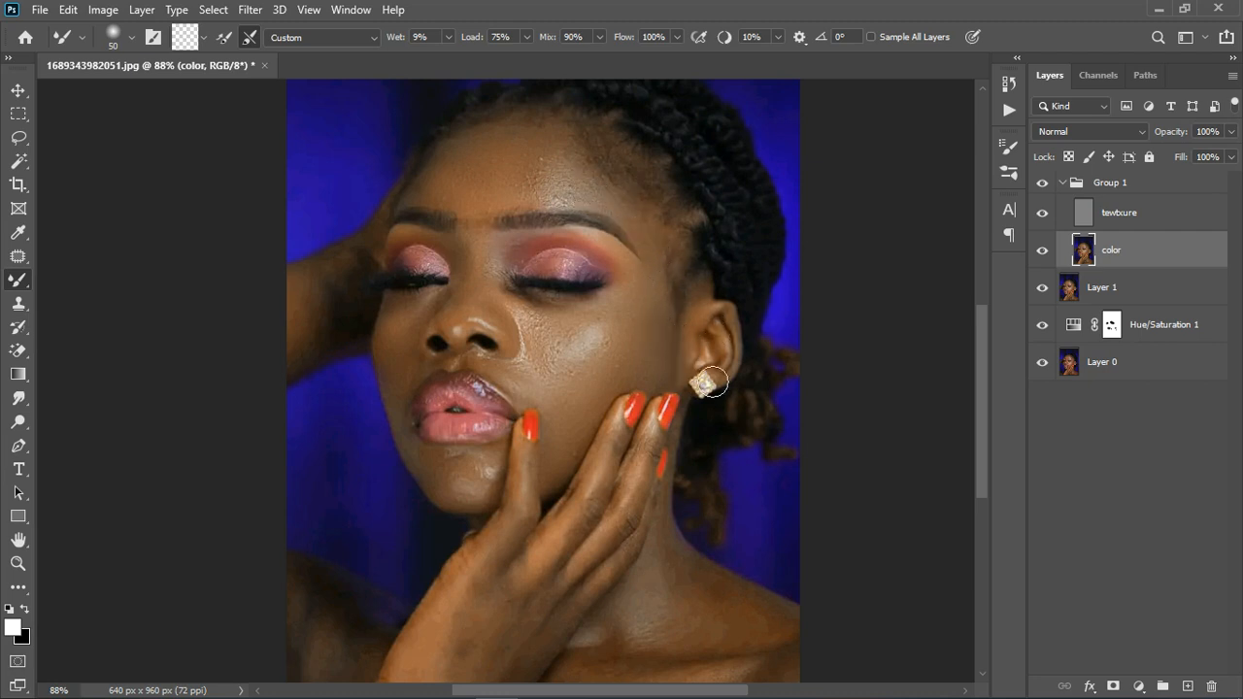
{"action": "scroll", "coordinate": [554, 508], "scroll_direction": "down", "scroll_amount": 2}
{"action": "scroll", "coordinate": [558, 553], "scroll_direction": "down", "scroll_amount": 2}
{"action": "scroll", "coordinate": [560, 599], "scroll_direction": "up", "scroll_amount": 3}
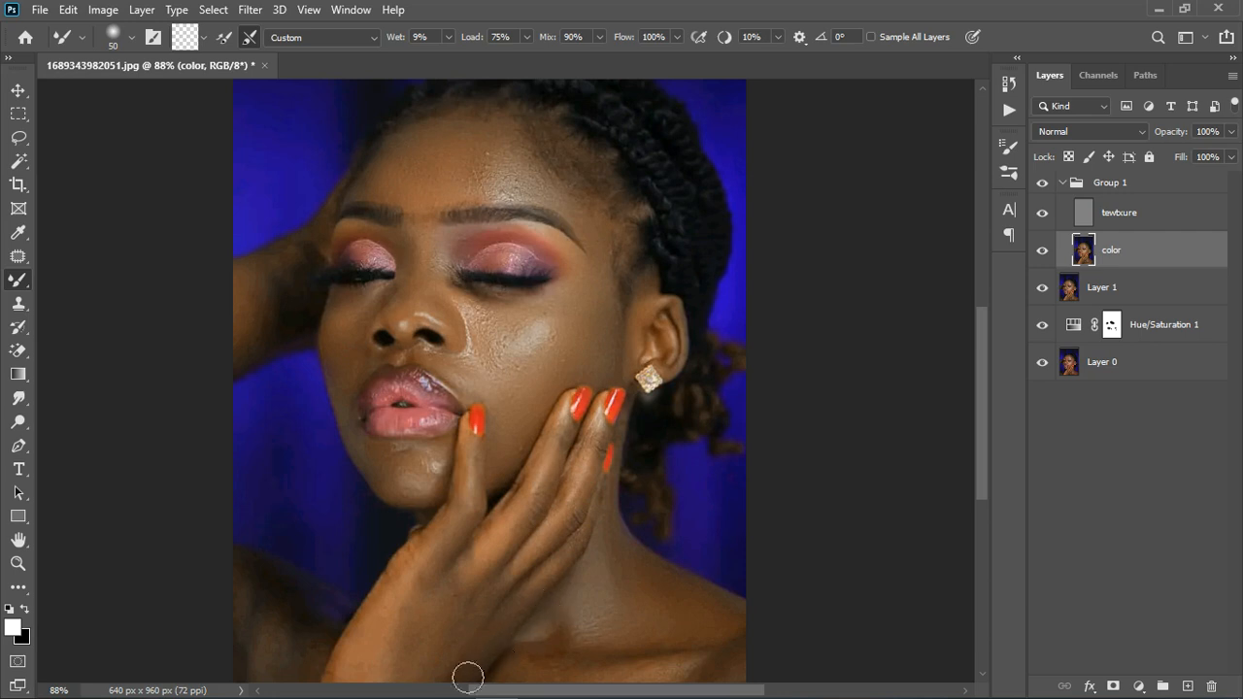
{"action": "scroll", "coordinate": [580, 430], "scroll_direction": "down", "scroll_amount": 3}
{"action": "scroll", "coordinate": [580, 429], "scroll_direction": "down", "scroll_amount": 1}
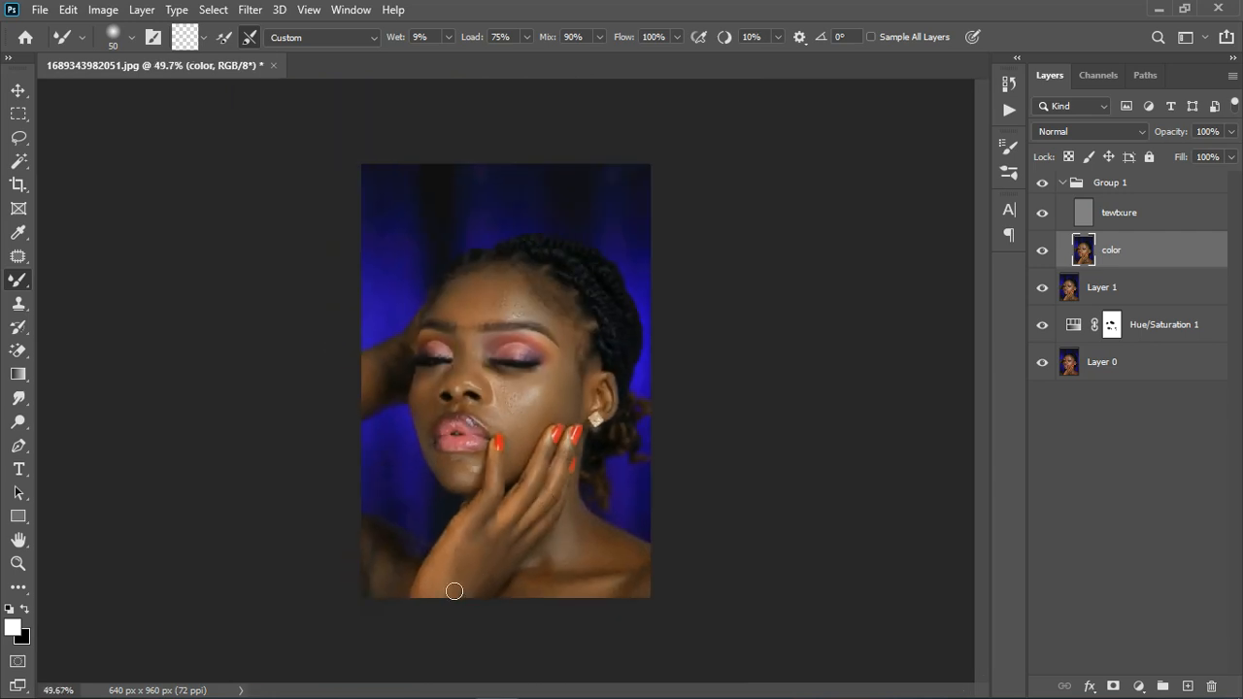
{"action": "scroll", "coordinate": [402, 627], "scroll_direction": "up", "scroll_amount": 2}
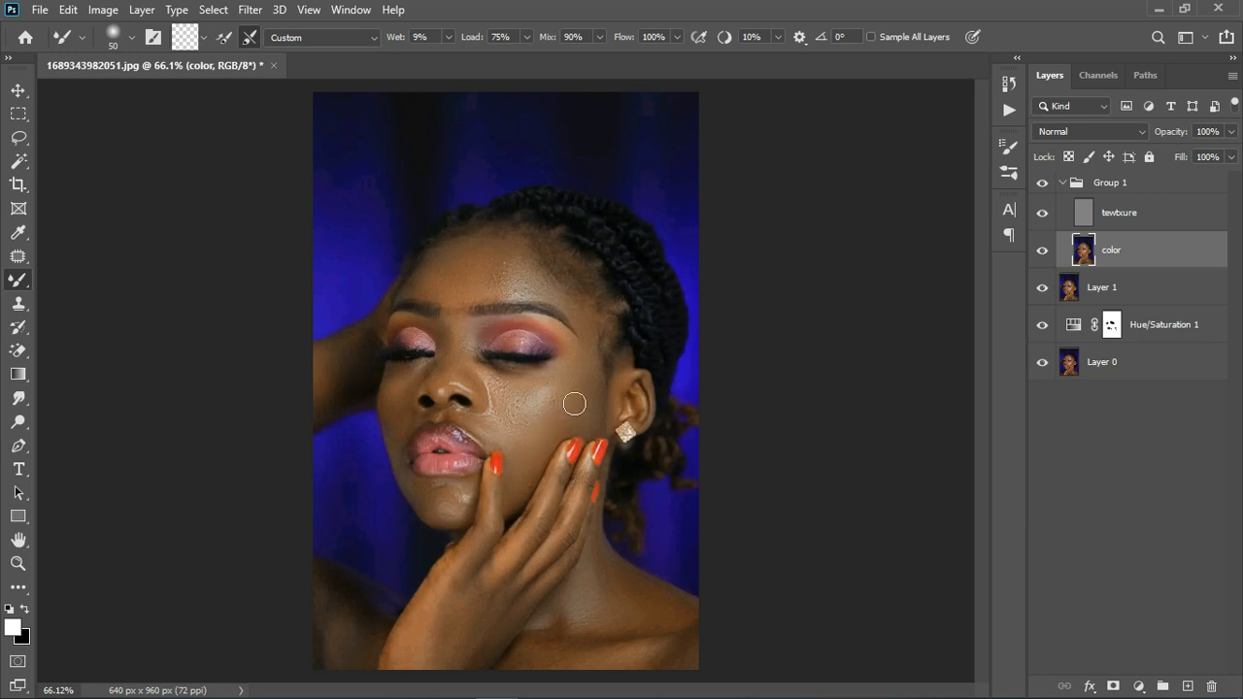
- On the tewtxure layer, replace the rough, shiny forehead texture with smooth skin sampled nearby using the Clone Stamp at size 30
{"action": "left_click", "coordinate": [1130, 219]}
{"action": "left_click", "coordinate": [18, 303]}
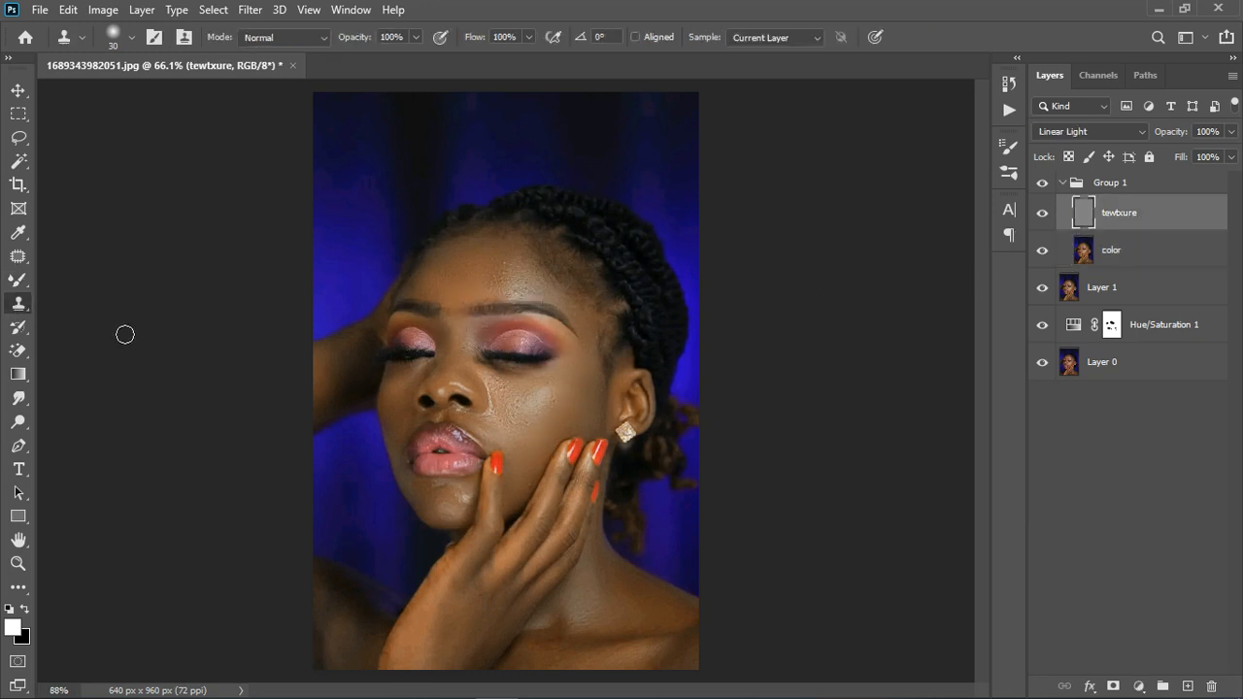
{"action": "scroll", "coordinate": [509, 304], "scroll_direction": "up", "scroll_amount": 3}
{"action": "scroll", "coordinate": [509, 304], "scroll_direction": "up", "scroll_amount": 3}
{"action": "scroll", "coordinate": [594, 229], "scroll_direction": "down", "scroll_amount": 3}
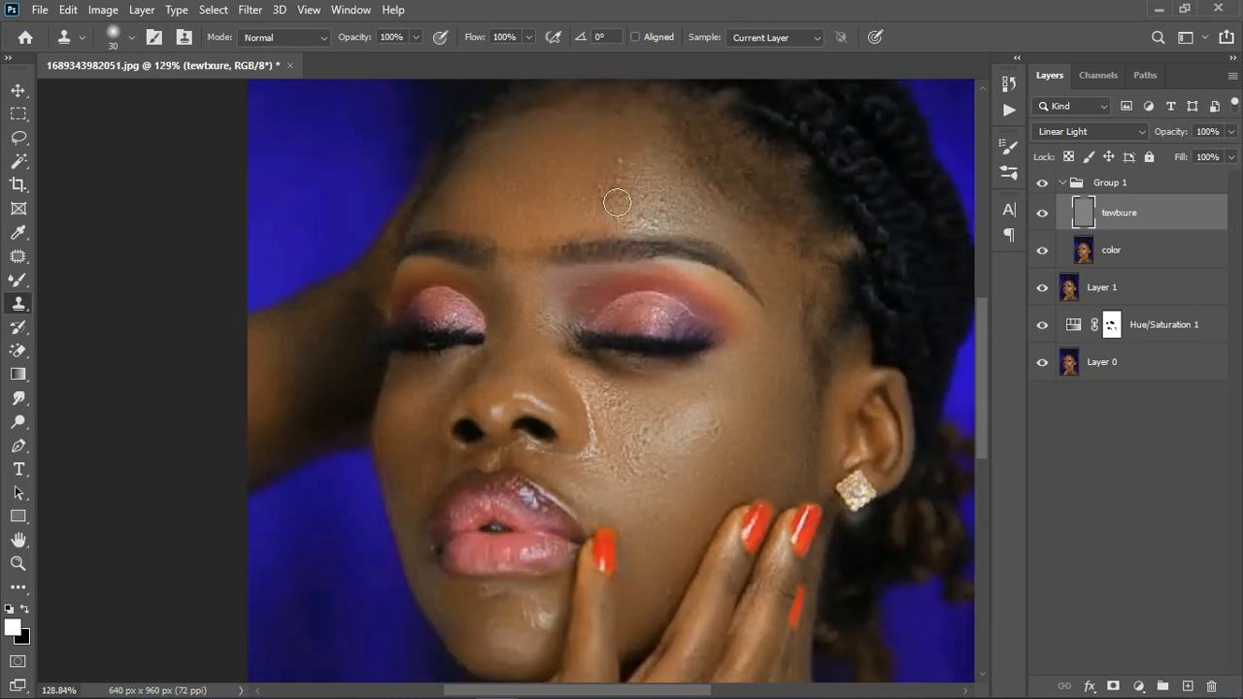
{"action": "left_click", "coordinate": [584, 188], "text": "alt"}
{"action": "left_click", "coordinate": [614, 167]}
{"action": "left_click", "coordinate": [633, 189]}
{"action": "left_click", "coordinate": [610, 212]}
{"action": "mouse_move", "coordinate": [635, 211]}
{"action": "left_mouse_down"}
{"action": "mouse_move", "coordinate": [680, 223]}
{"action": "mouse_move", "coordinate": [656, 233]}
{"action": "mouse_move", "coordinate": [680, 231]}
{"action": "mouse_move", "coordinate": [628, 221]}
{"action": "mouse_move", "coordinate": [607, 185]}
{"action": "left_mouse_up"}
{"action": "left_click", "coordinate": [673, 231]}
{"action": "left_click", "coordinate": [588, 222]}
- Clone clean skin texture over the rough pores on the cheek beside the nose
{"action": "left_click", "coordinate": [632, 446]}
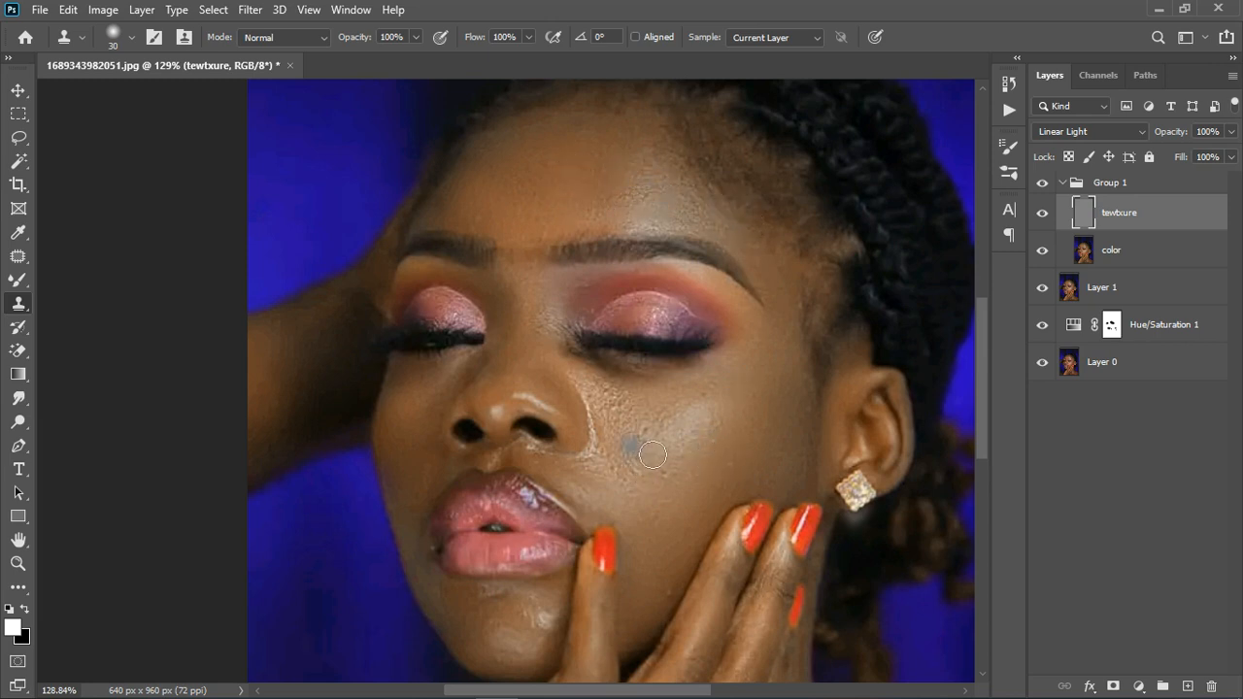
{"action": "left_click", "coordinate": [672, 475]}
{"action": "left_click", "coordinate": [679, 482], "text": "alt"}
{"action": "mouse_move", "coordinate": [643, 473]}
{"action": "left_mouse_down"}
{"action": "mouse_move", "coordinate": [621, 430]}
{"action": "mouse_move", "coordinate": [644, 416]}
{"action": "mouse_move", "coordinate": [611, 398]}
{"action": "mouse_move", "coordinate": [640, 418]}
{"action": "left_mouse_up"}
{"action": "left_click_drag", "start_coordinate": [718, 495], "coordinate": [690, 497]}
{"action": "left_click", "coordinate": [714, 461]}
- Clone clean skin texture over the shiny spots on the chin and below the corner of the mouth
{"action": "left_click", "coordinate": [524, 624]}
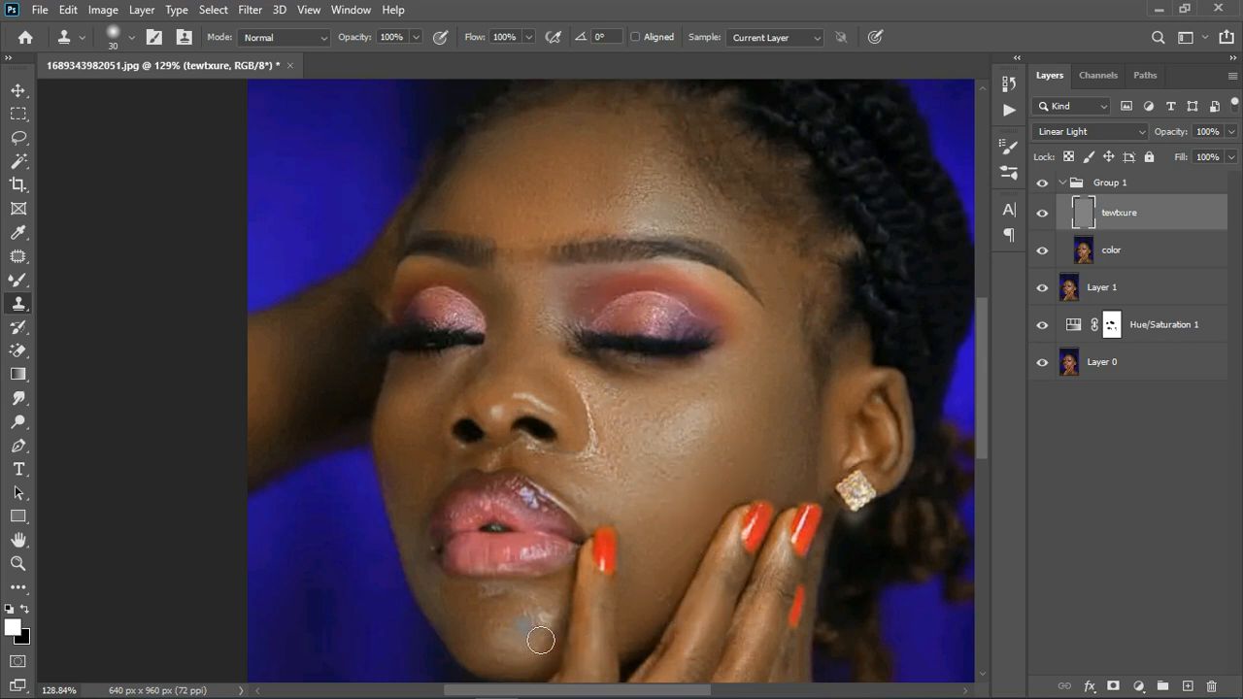
{"action": "left_click", "coordinate": [544, 668]}
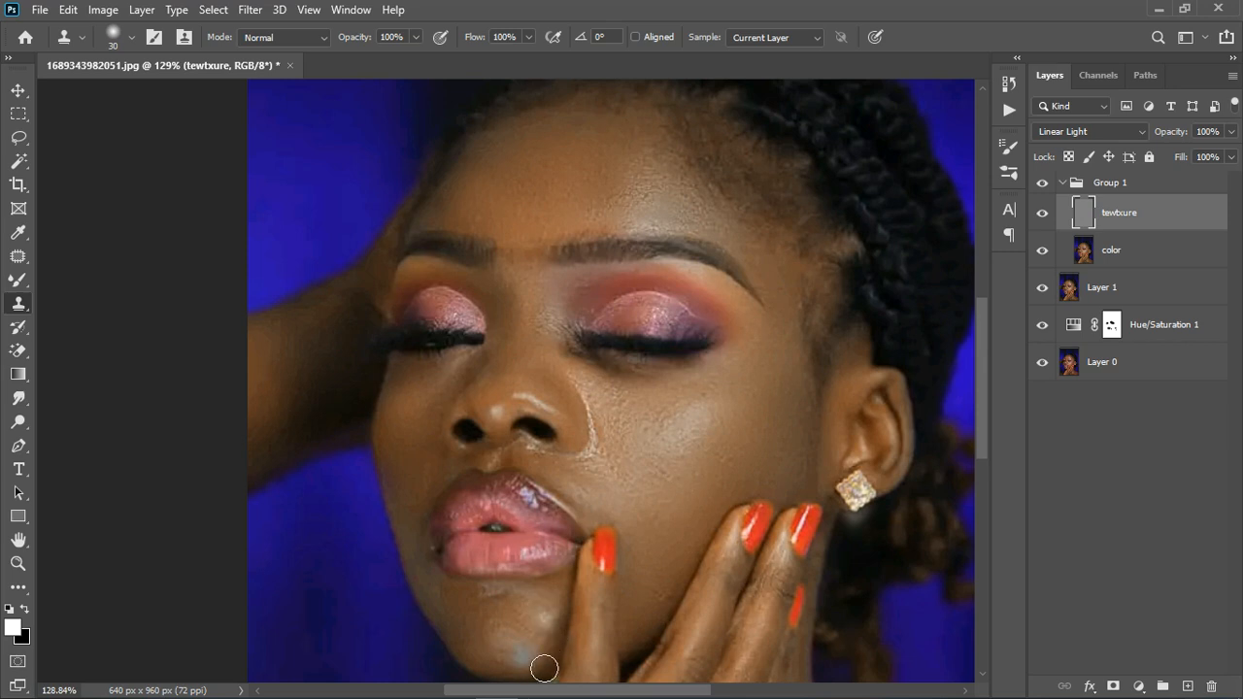
{"action": "left_click", "coordinate": [520, 677]}
{"action": "left_click", "coordinate": [508, 617]}
{"action": "left_click", "coordinate": [448, 615]}
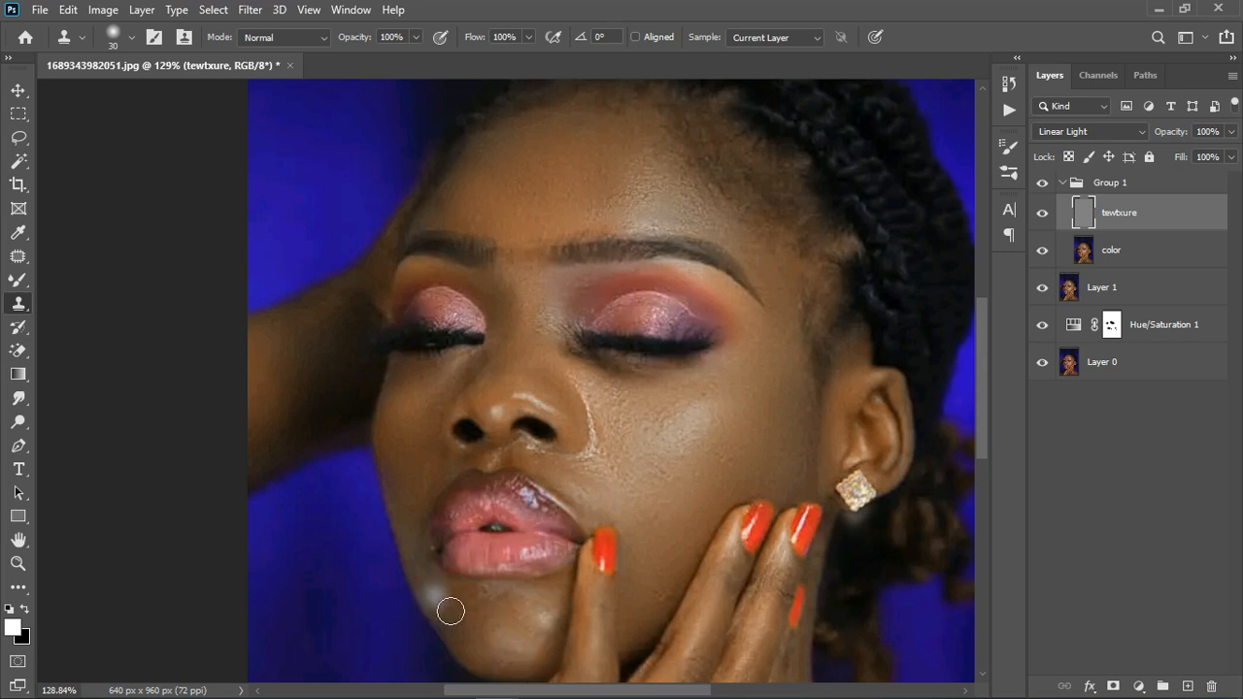
- Touch up the remaining uneven texture on both cheeks, above the lips and on the forehead with the Clone Stamp
{"action": "scroll", "coordinate": [632, 527], "scroll_direction": "down", "scroll_amount": 5}
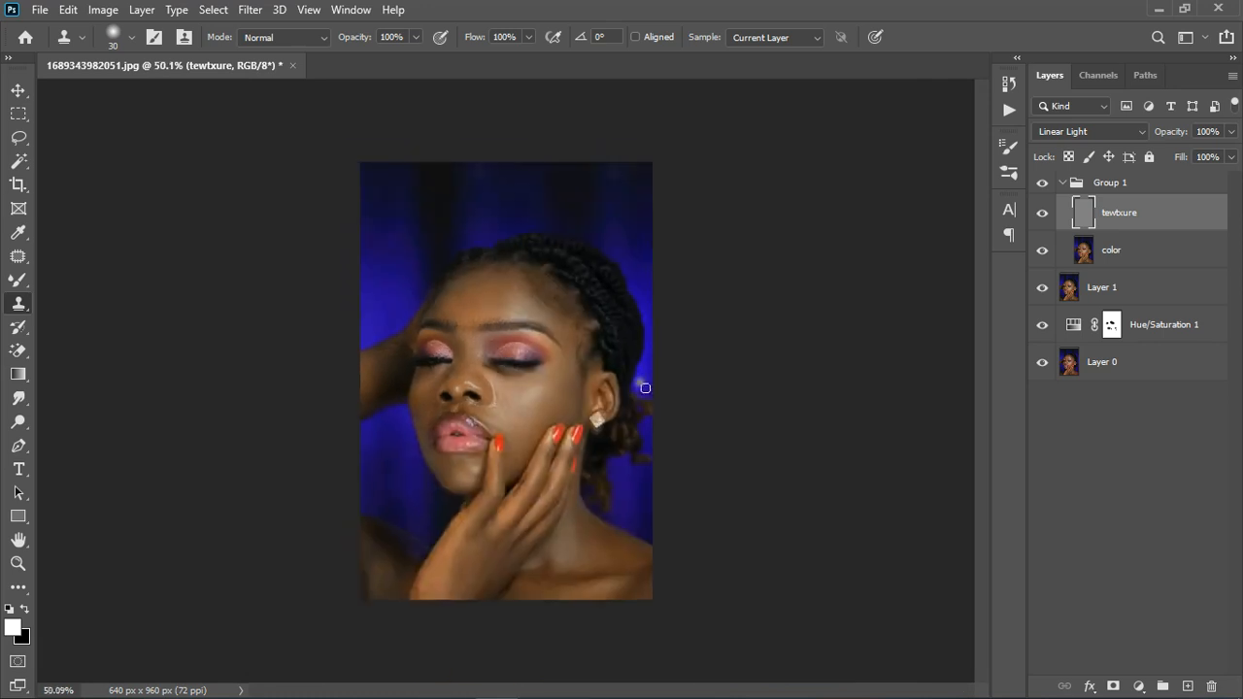
{"action": "scroll", "coordinate": [631, 384], "scroll_direction": "up", "scroll_amount": 5}
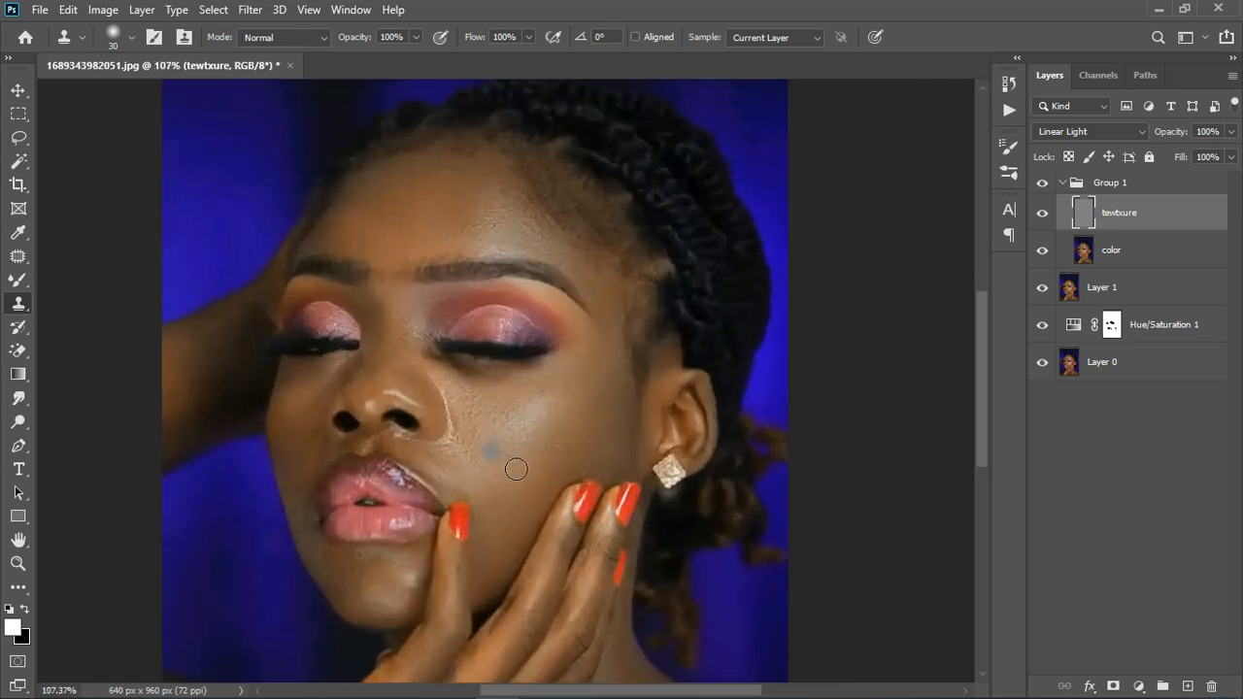
{"action": "left_click", "coordinate": [524, 471], "text": "alt"}
{"action": "left_click", "coordinate": [539, 456]}
{"action": "left_click", "coordinate": [582, 464]}
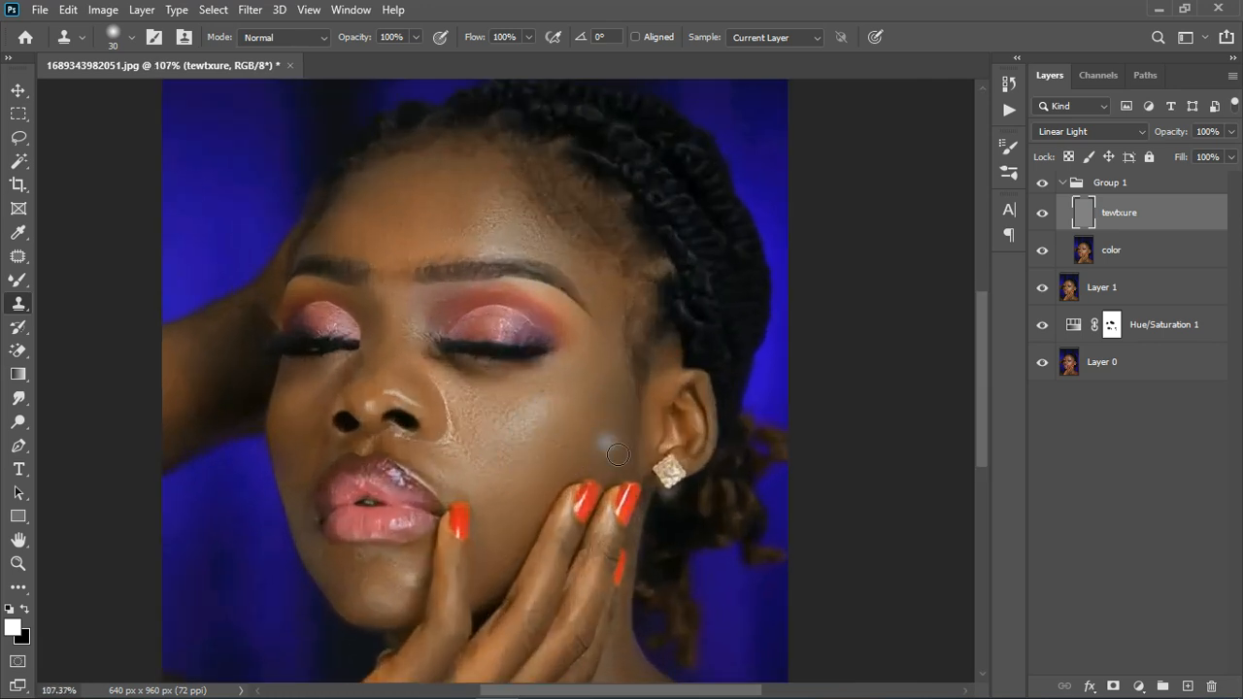
{"action": "left_click", "coordinate": [346, 453]}
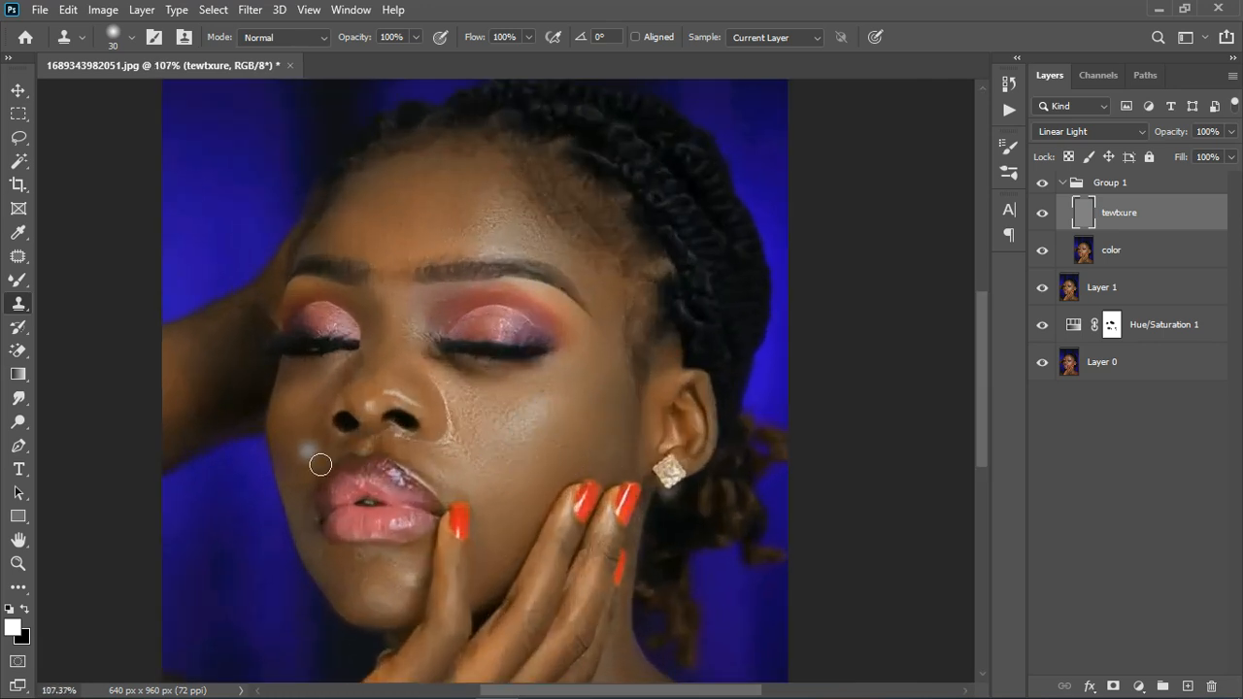
{"action": "left_click", "coordinate": [373, 228]}
- Compare the portrait with and without the retouching in Group 1 and examine the skin of the face
{"action": "scroll", "coordinate": [677, 288], "scroll_direction": "down", "scroll_amount": 2}
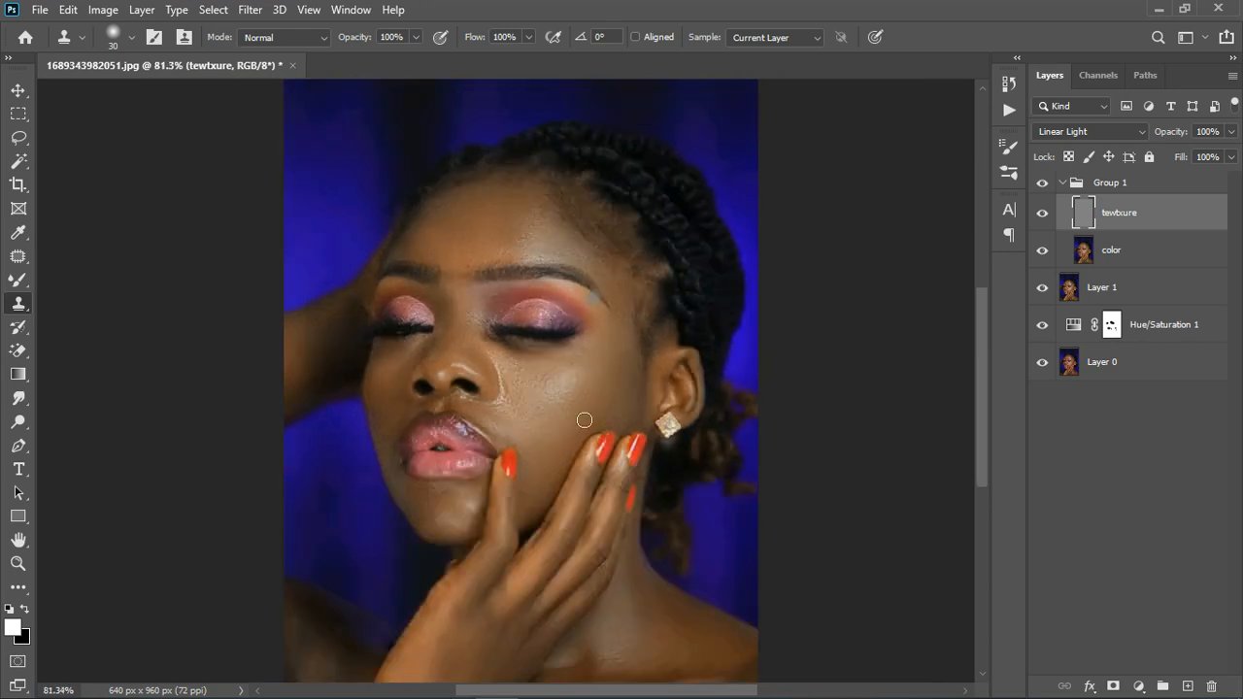
{"action": "scroll", "coordinate": [583, 420], "scroll_direction": "down", "scroll_amount": 1}
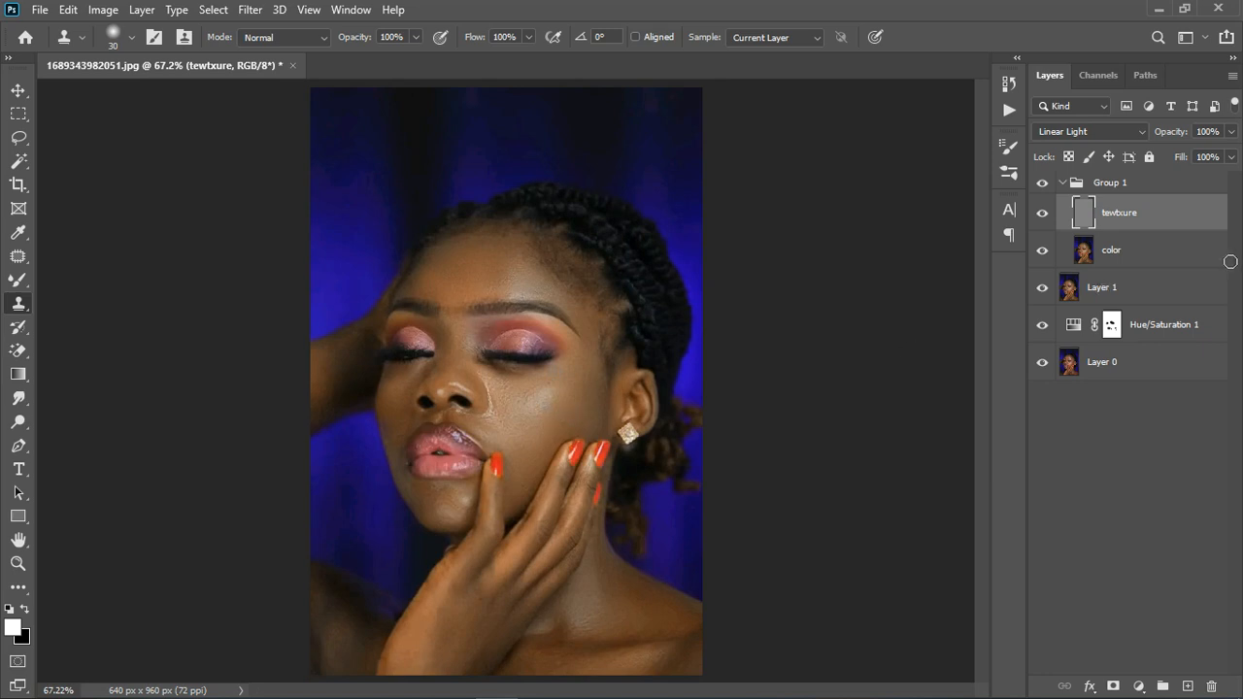
{"action": "left_click", "coordinate": [1054, 194]}
{"action": "left_click", "coordinate": [1054, 194]}
{"action": "scroll", "coordinate": [500, 379], "scroll_direction": "down", "scroll_amount": 1}
{"action": "scroll", "coordinate": [491, 374], "scroll_direction": "up", "scroll_amount": 2}
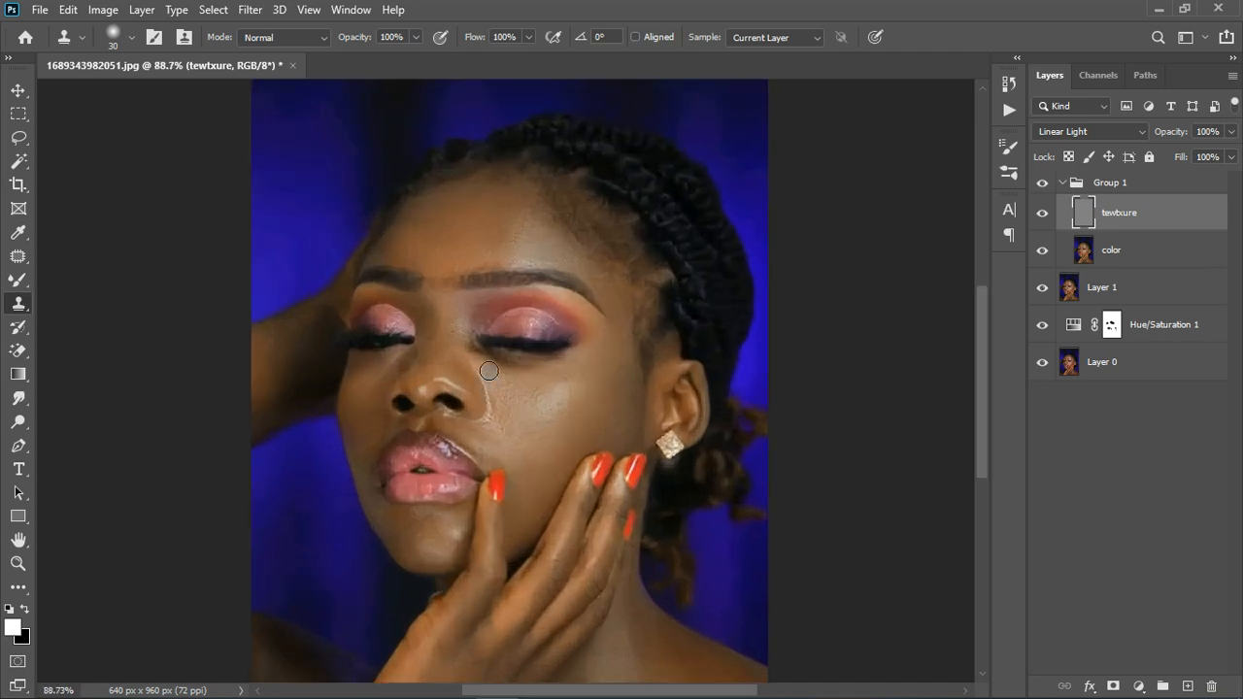
{"action": "scroll", "coordinate": [488, 371], "scroll_direction": "down", "scroll_amount": 1}
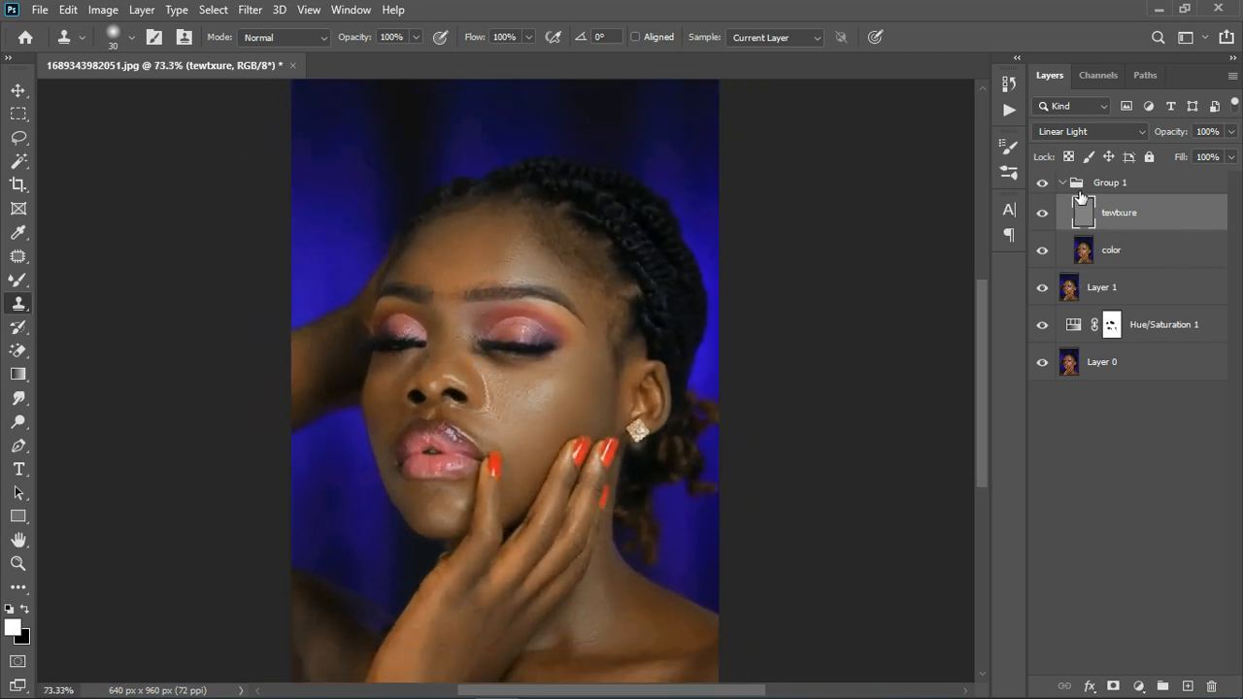
- Add a Hue/Saturation adjustment layer above Group 1 and sample the skin on the arm to pick the color range
{"action": "left_click", "coordinate": [1063, 183]}
{"action": "left_click", "coordinate": [1139, 686]}
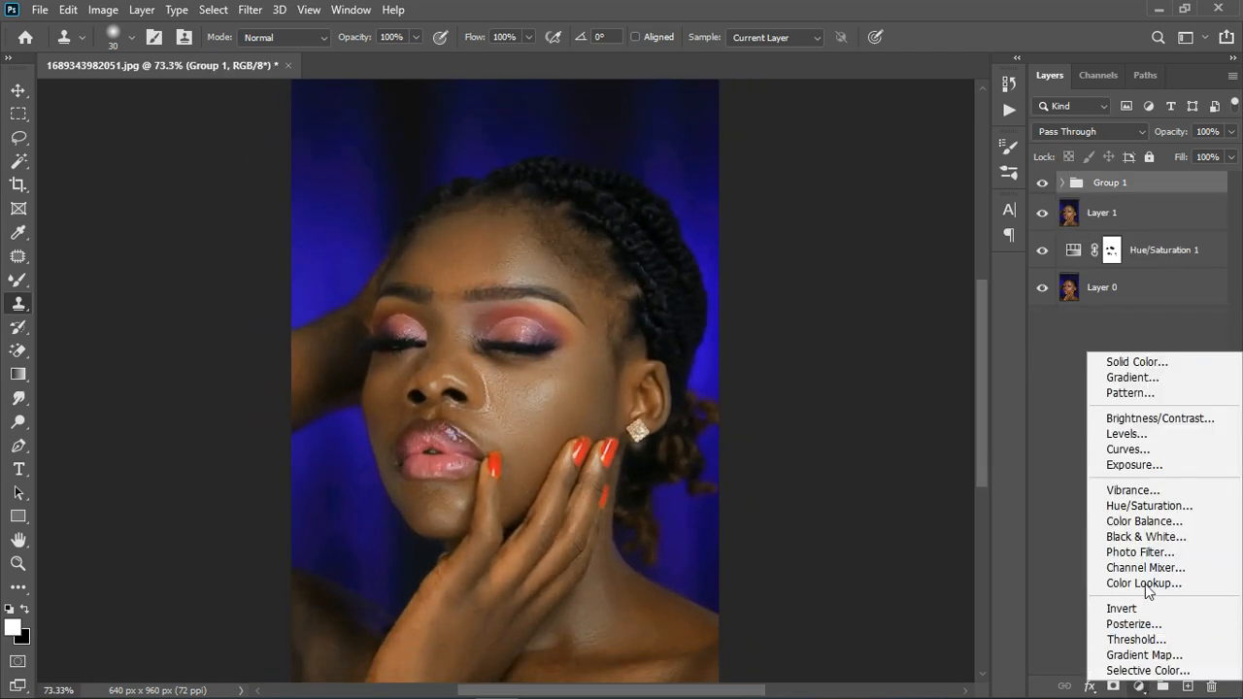
{"action": "left_click", "coordinate": [1149, 506]}
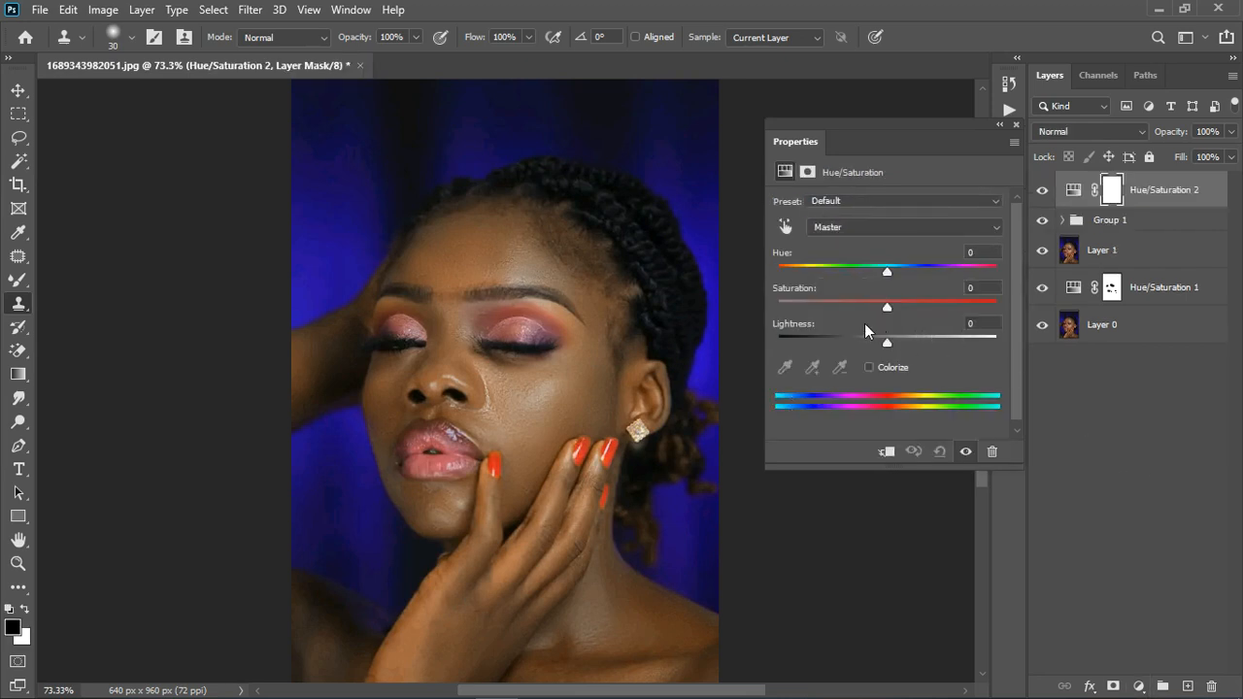
{"action": "left_click", "coordinate": [785, 227]}
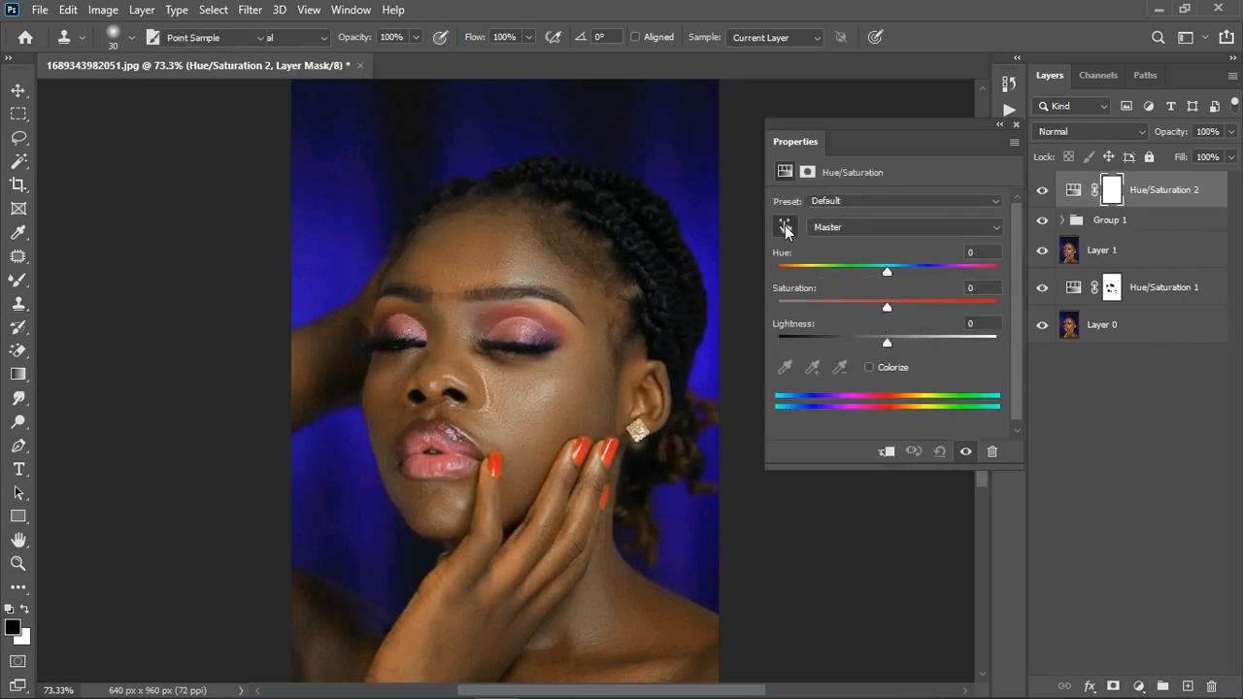
{"action": "left_click", "coordinate": [421, 639]}
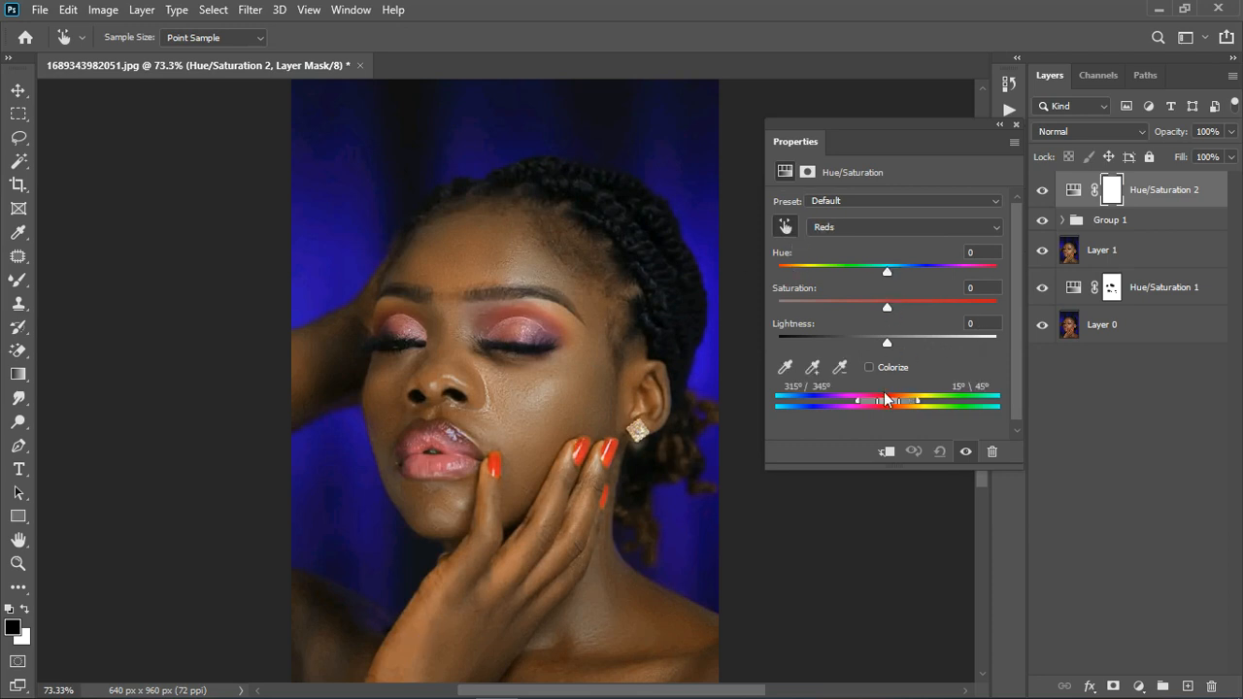
- Isolate the skin tones with a +180 hue preview, shifting the range to 16°/45°–75°\105°, and reset the hue to 0
{"action": "left_click_drag", "start_coordinate": [890, 274], "coordinate": [1000, 273]}
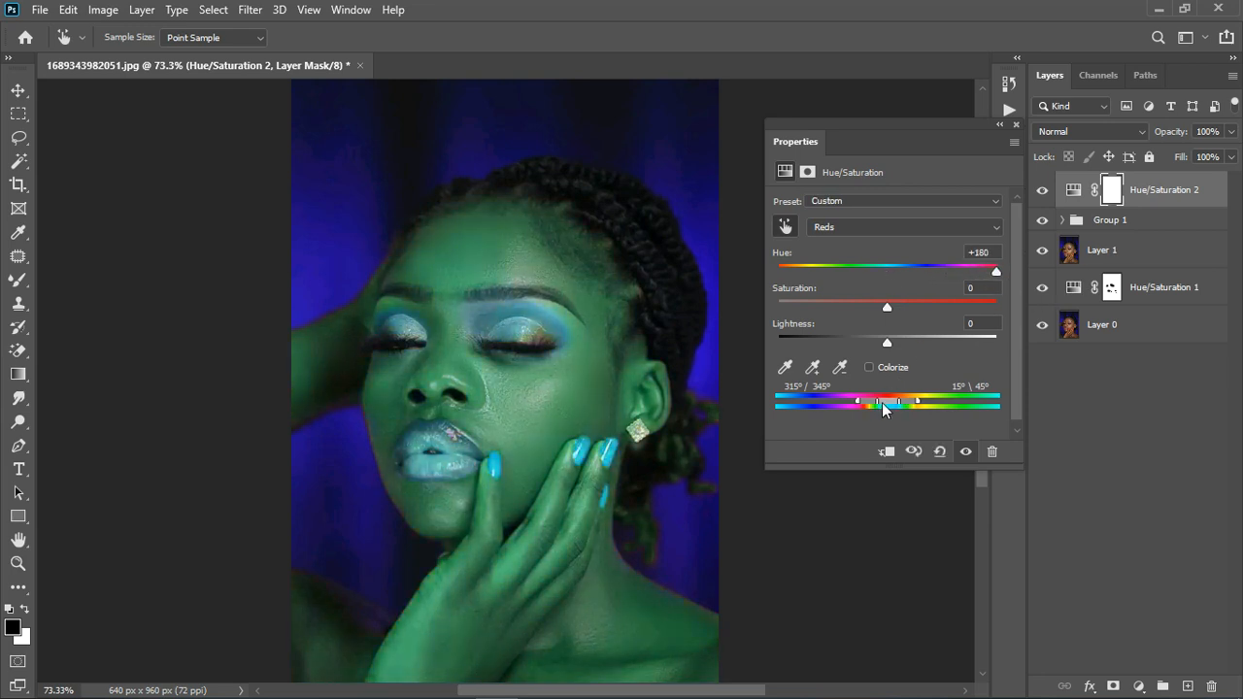
{"action": "left_click_drag", "start_coordinate": [891, 408], "coordinate": [927, 407]}
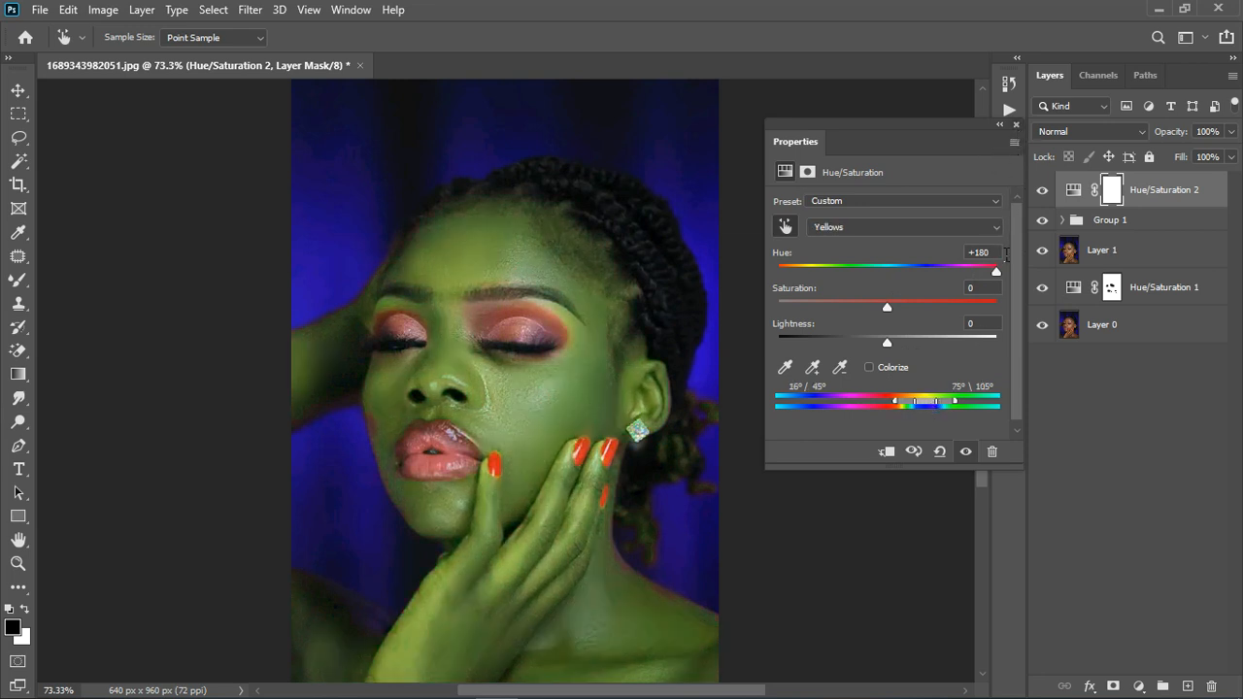
{"action": "left_click", "coordinate": [975, 254]}
{"action": "type", "text": "0"}
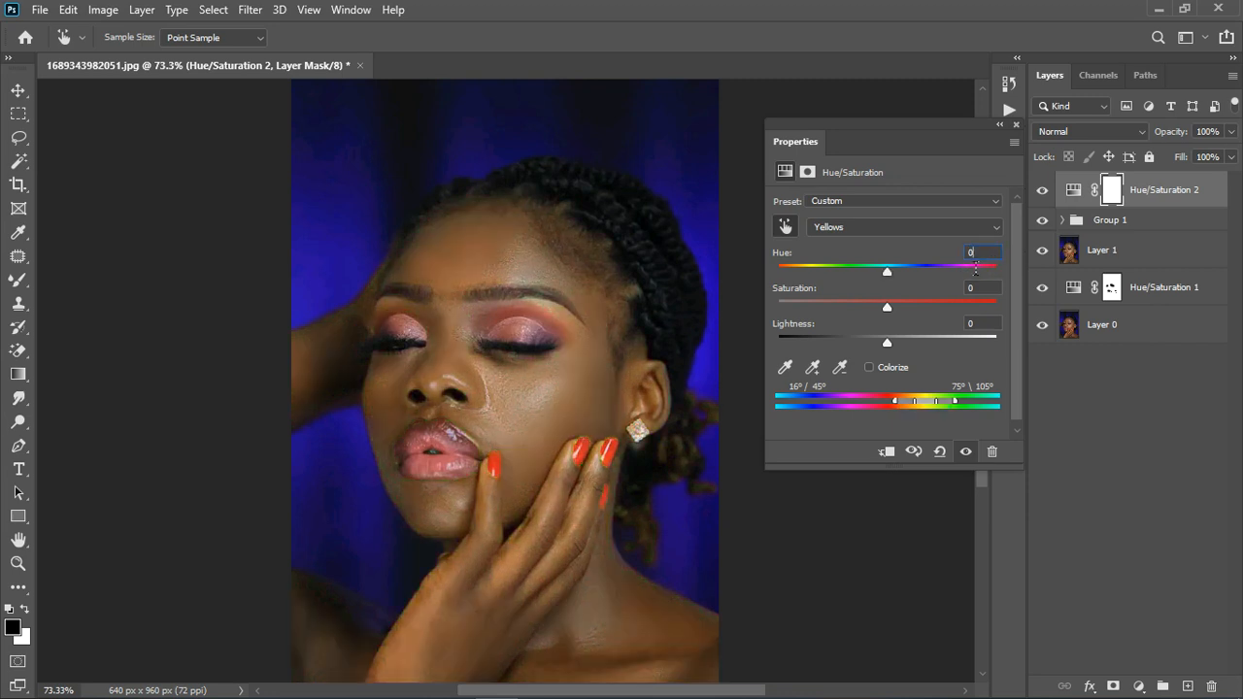
- Lower the Yellows to a hue of -43, a saturation of -67 and a lightness of -24
{"action": "left_click_drag", "start_coordinate": [889, 342], "coordinate": [870, 311]}
{"action": "left_click_drag", "start_coordinate": [850, 302], "coordinate": [861, 272]}
{"action": "left_click_drag", "start_coordinate": [889, 270], "coordinate": [815, 304]}
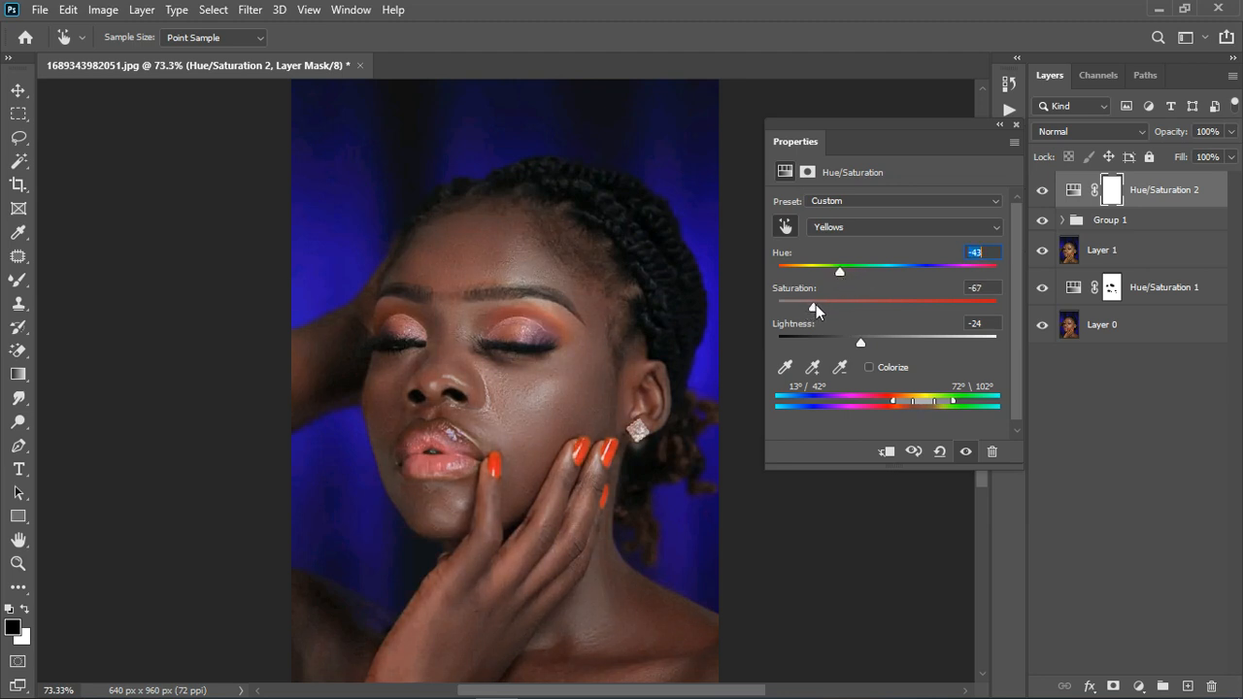
- Fine-tune the hue, saturation and lightness of the Yellows for a deeper, less orange skin tone and close the adjustment's settings
{"action": "left_click_drag", "start_coordinate": [861, 342], "coordinate": [847, 346]}
{"action": "left_click_drag", "start_coordinate": [839, 275], "coordinate": [824, 276]}
{"action": "left_click_drag", "start_coordinate": [807, 311], "coordinate": [830, 346]}
{"action": "left_click", "coordinate": [832, 340]}
{"action": "left_click", "coordinate": [815, 307]}
{"action": "left_click", "coordinate": [840, 273]}
{"action": "left_click_drag", "start_coordinate": [854, 275], "coordinate": [853, 276]}
{"action": "left_click", "coordinate": [1015, 126]}
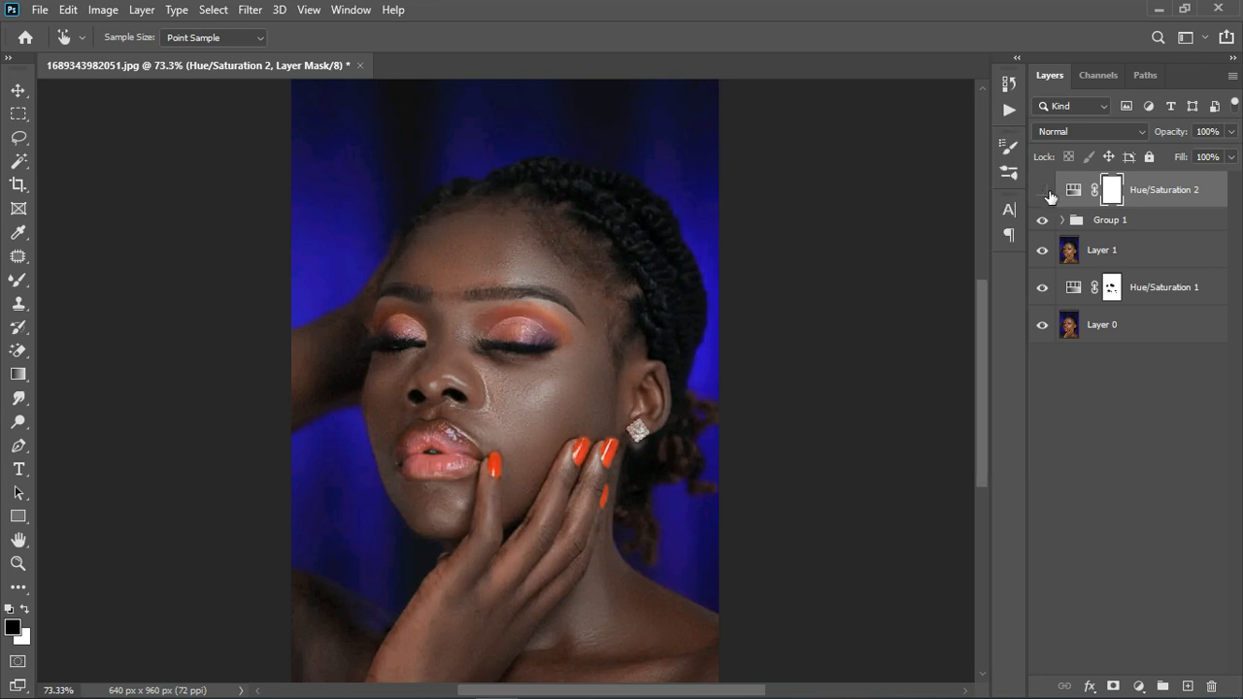
- Compare the portrait with and without Hue/Saturation 2 and examine the skin tone at different sizes
{"action": "left_click", "coordinate": [1047, 191]}
{"action": "scroll", "coordinate": [565, 328], "scroll_direction": "down", "scroll_amount": 2}
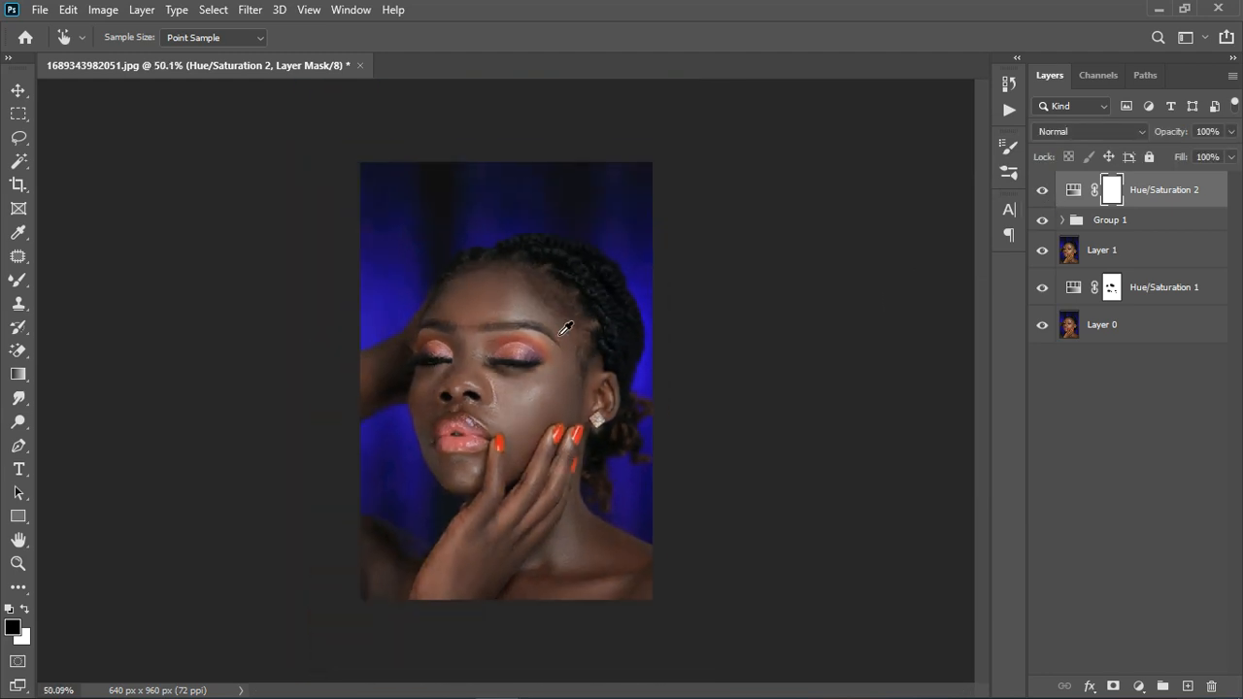
{"action": "left_click", "coordinate": [18, 90]}
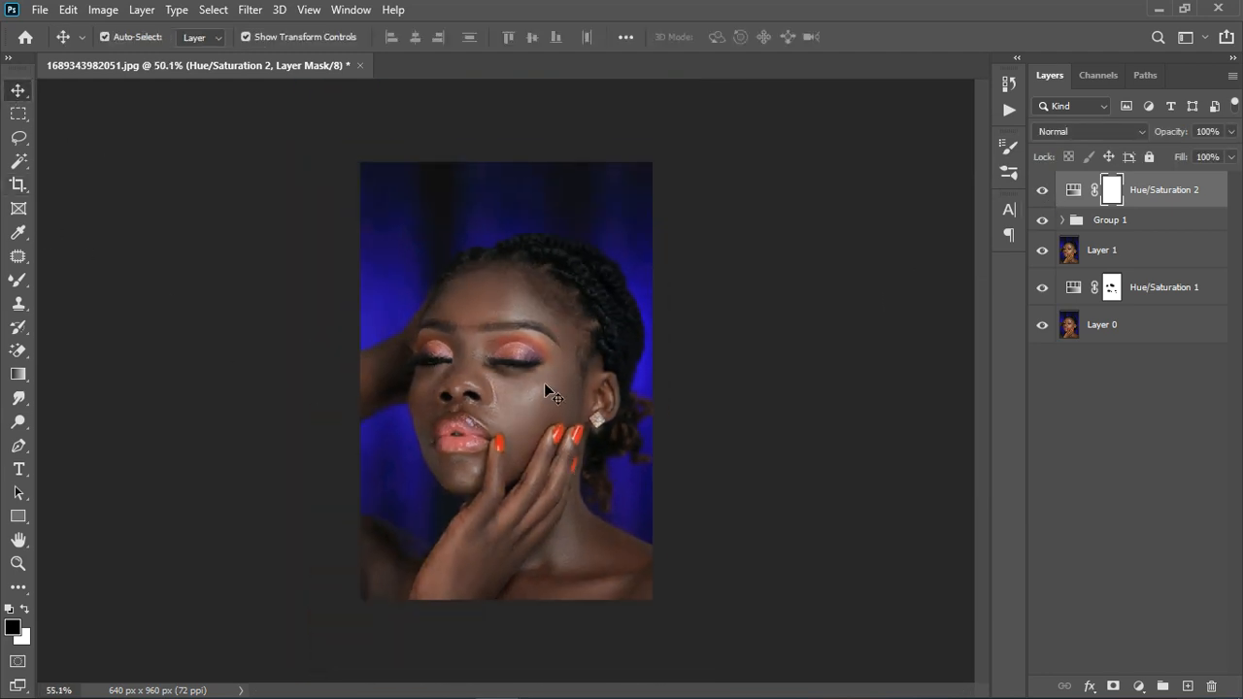
{"action": "scroll", "coordinate": [543, 383], "scroll_direction": "up", "scroll_amount": 2}
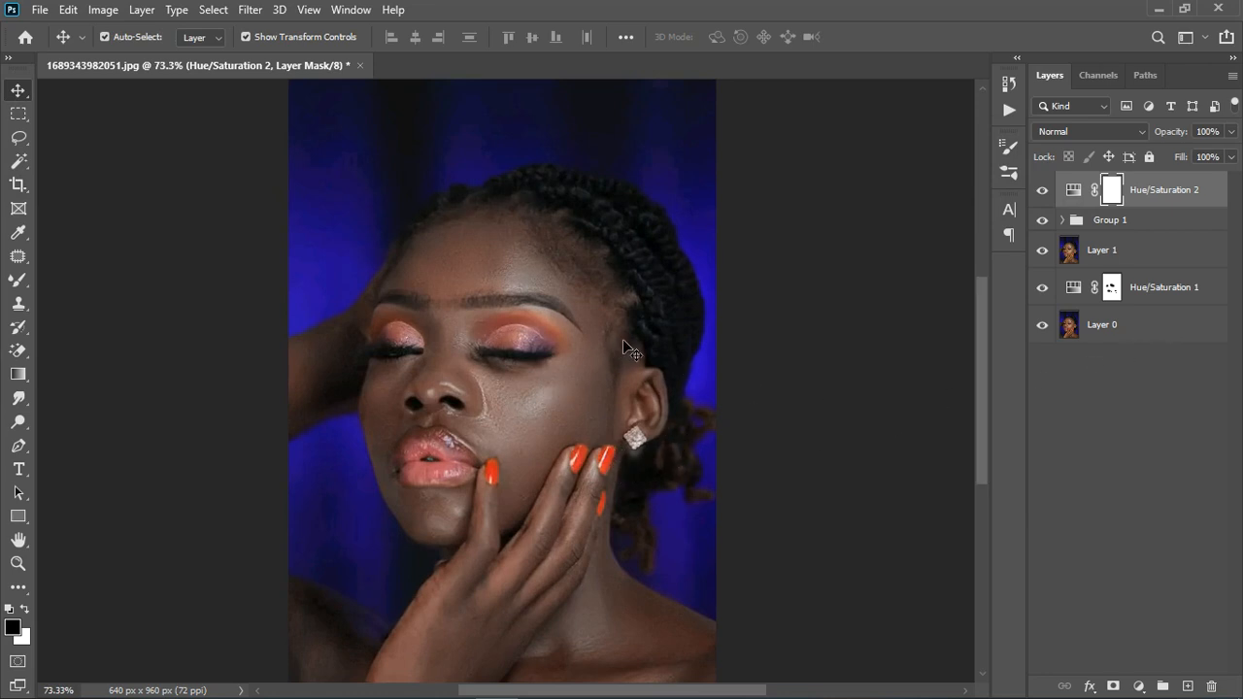
- Add a Photo Filter adjustment layer with Warming Filter (85) at 25% density and compare the portrait with and without it
{"action": "left_click", "coordinate": [1139, 685]}
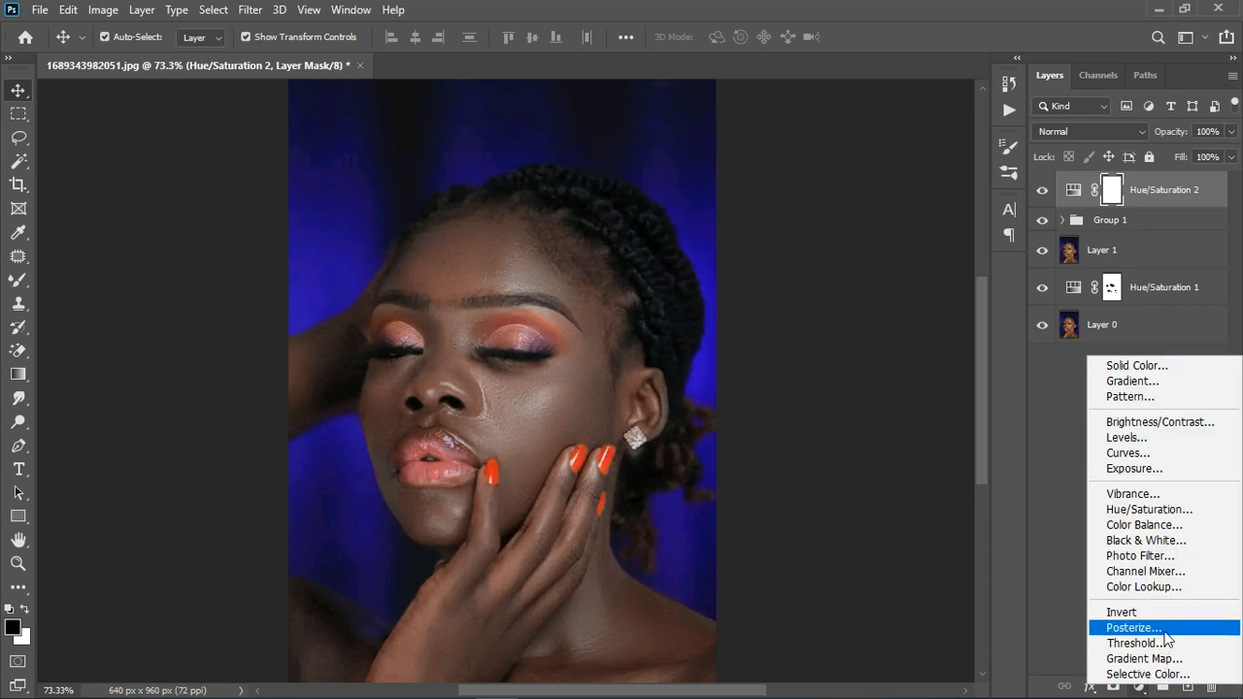
{"action": "left_click", "coordinate": [1151, 557]}
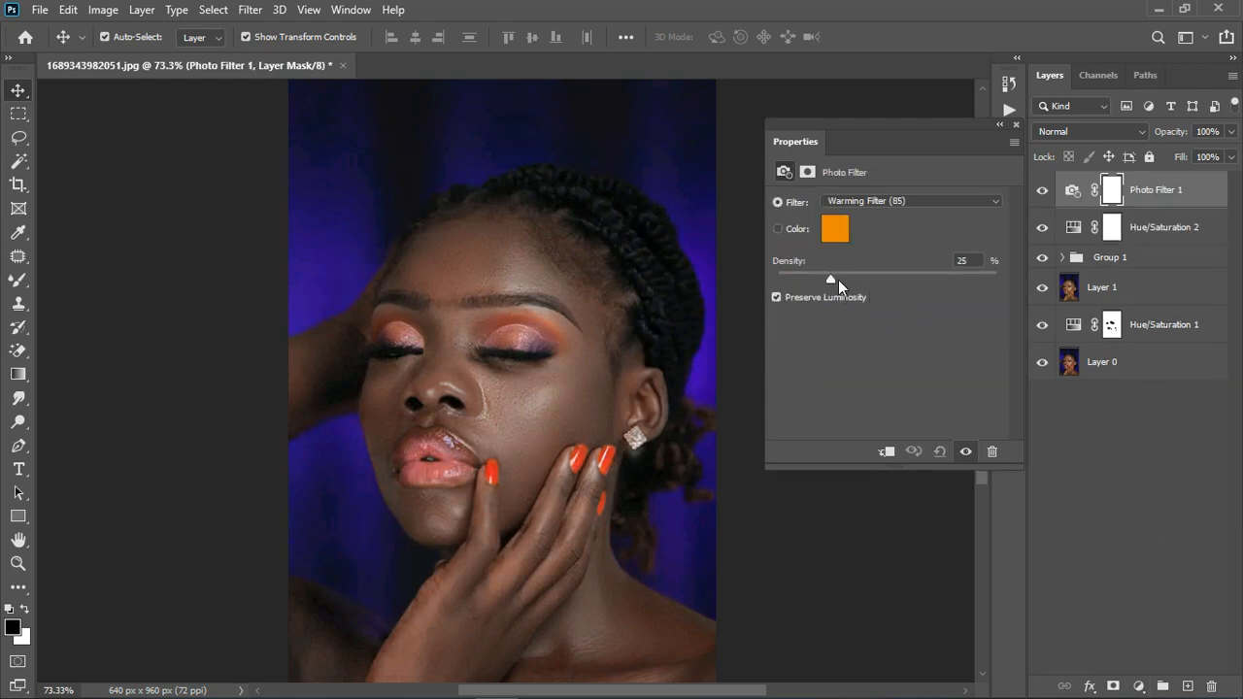
{"action": "left_click", "coordinate": [1017, 127]}
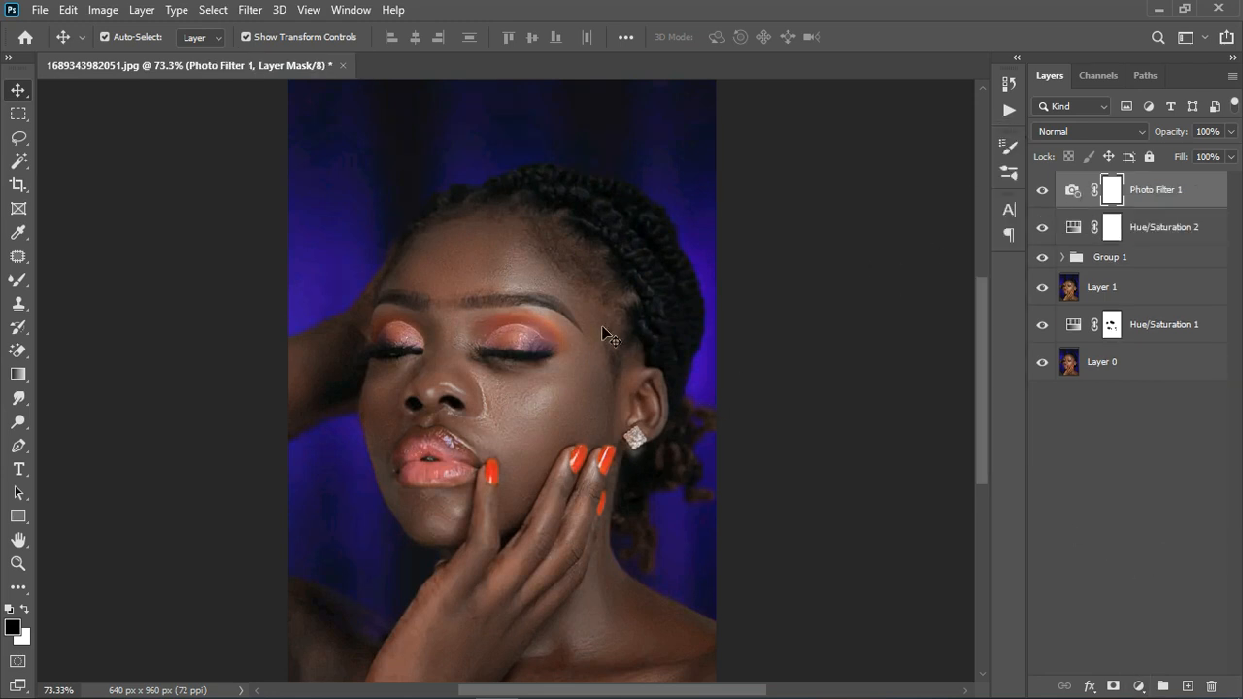
{"action": "scroll", "coordinate": [601, 326], "scroll_direction": "down", "scroll_amount": 2}
{"action": "left_click", "coordinate": [1042, 190]}
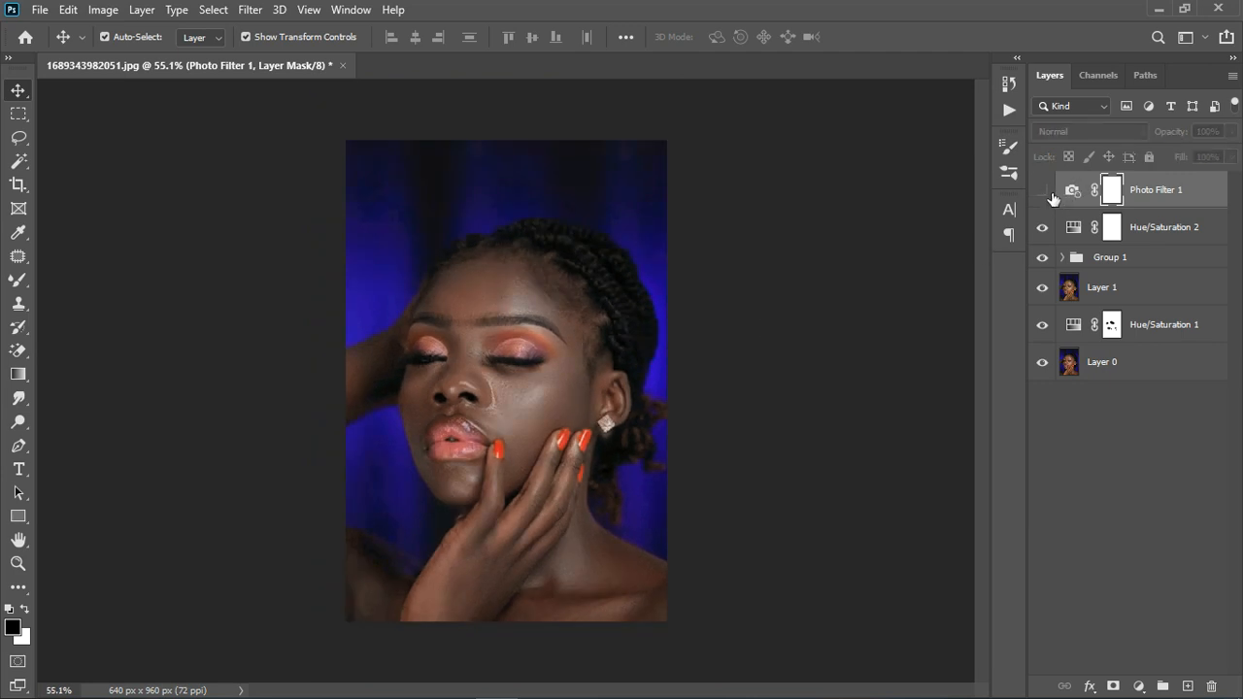
{"action": "left_click", "coordinate": [1047, 193]}
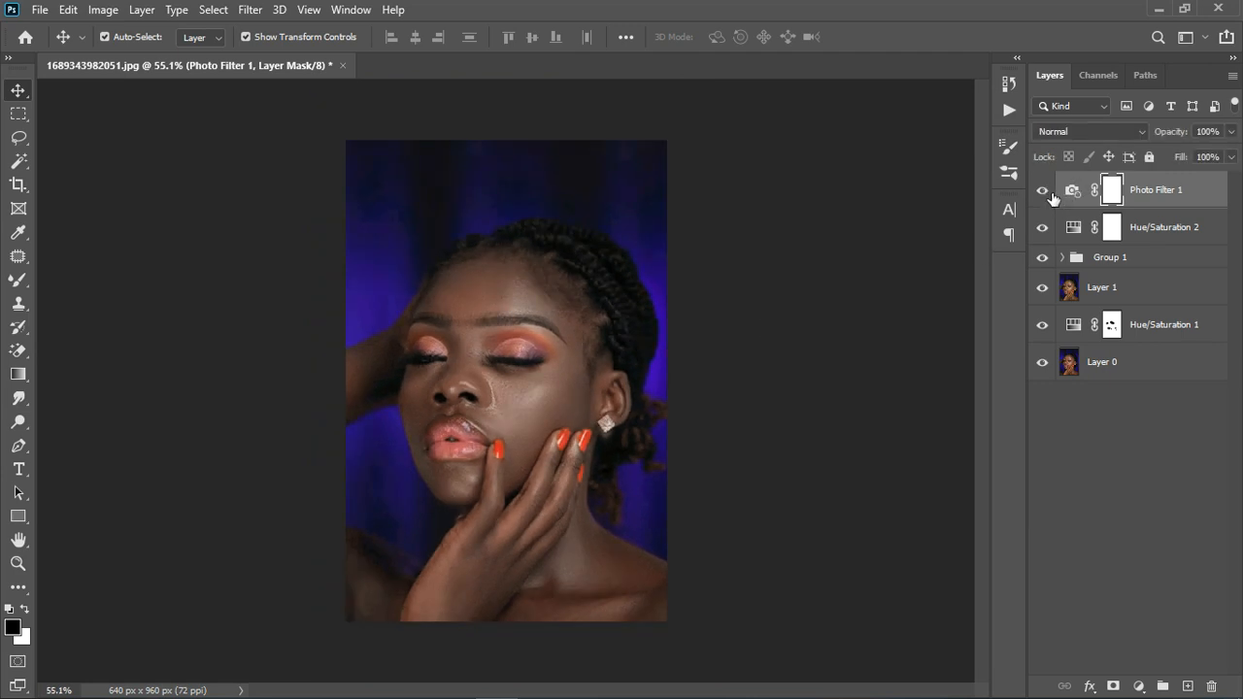
- Add a Color Lookup adjustment layer above the photo filter and load the ACE MELANIN S.CUBE 3D LUT into it
{"action": "left_click", "coordinate": [1138, 687]}
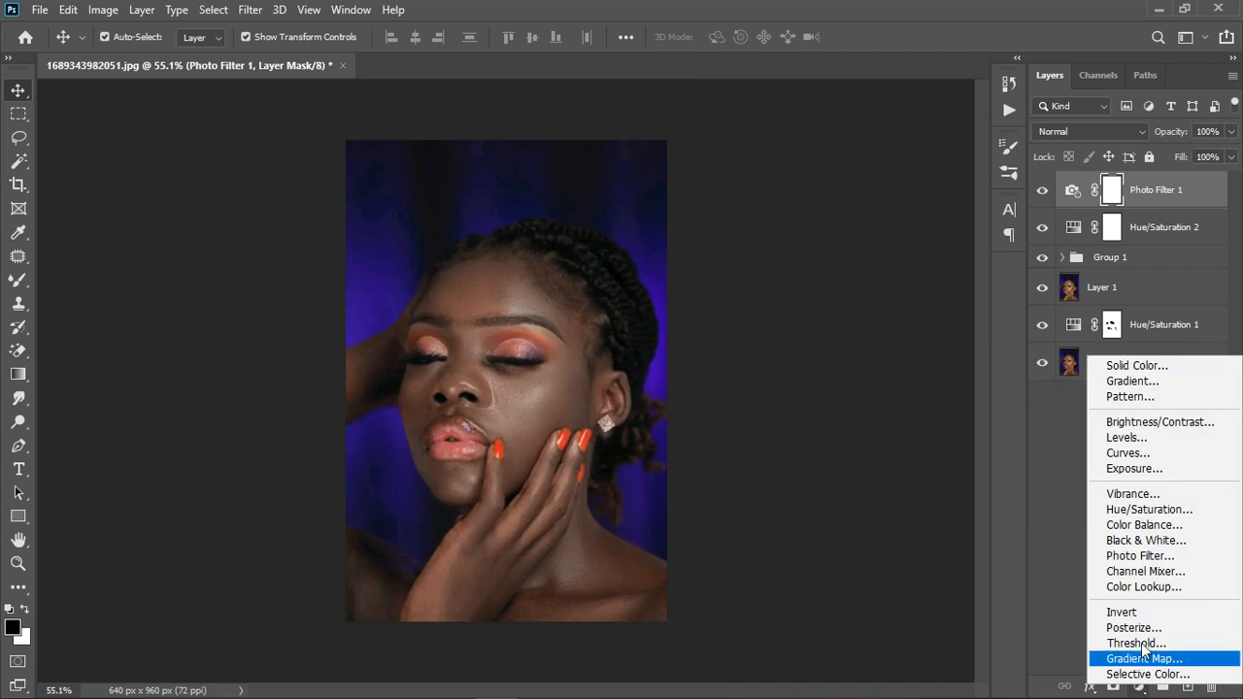
{"action": "left_click", "coordinate": [1149, 586]}
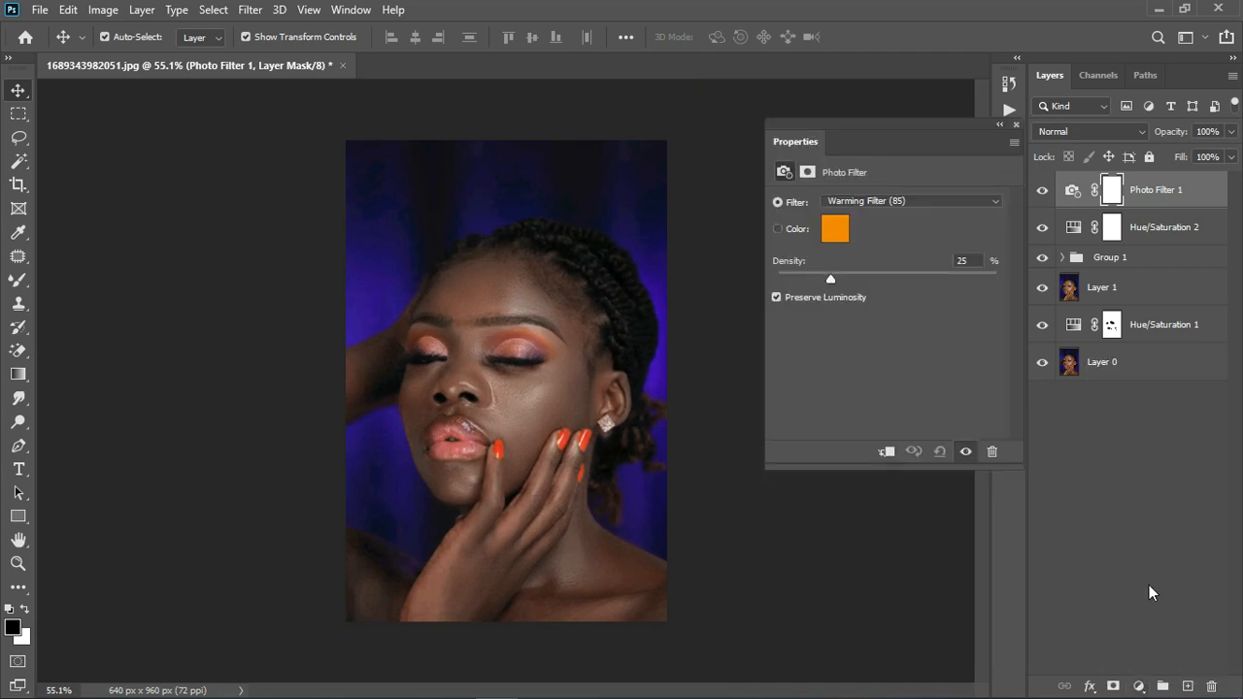
{"action": "left_click", "coordinate": [897, 202]}
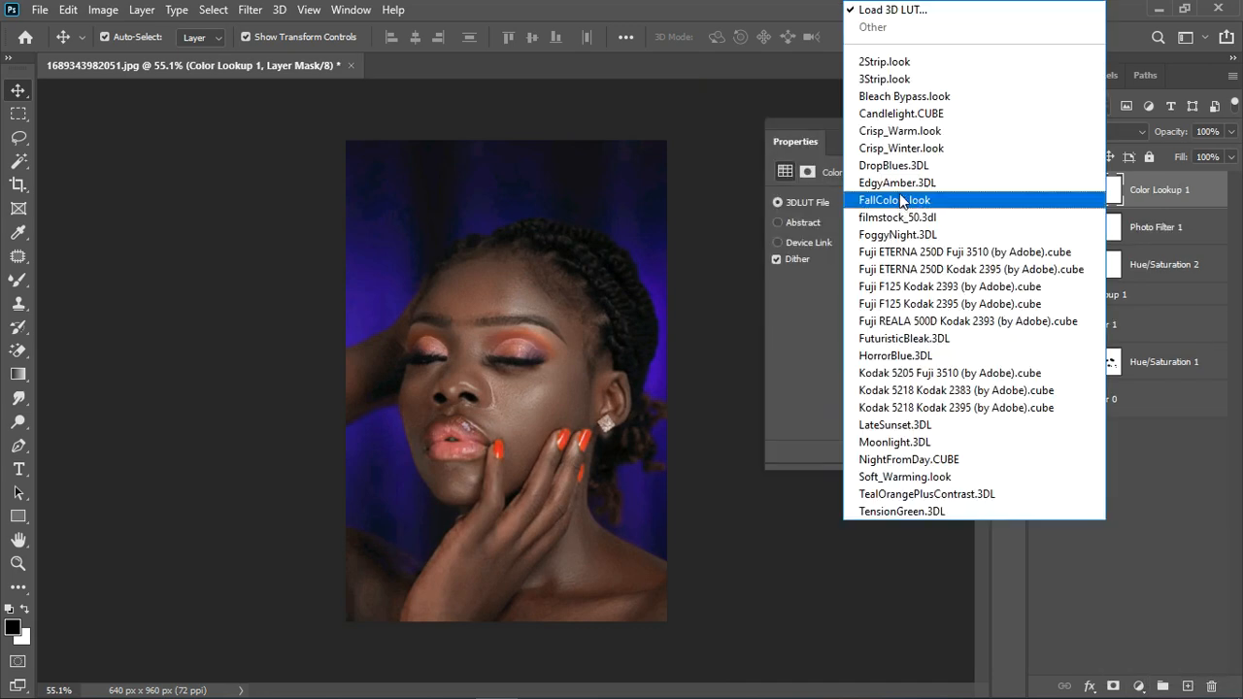
{"action": "left_click", "coordinate": [922, 31]}
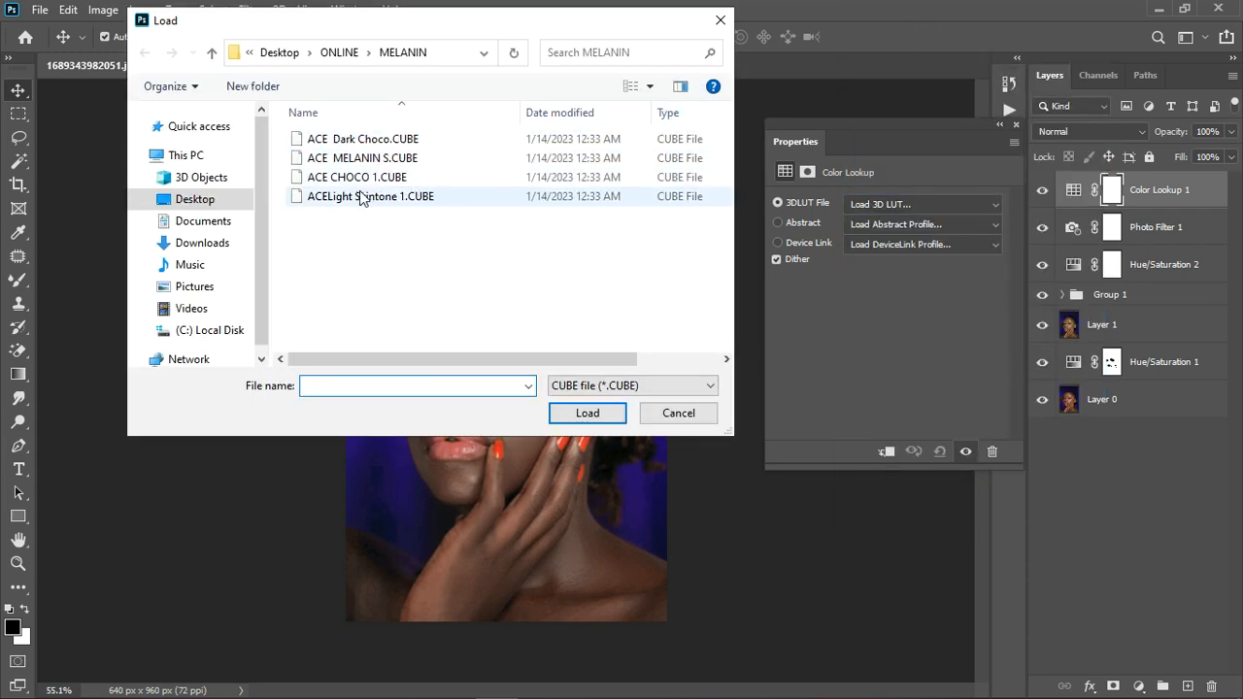
{"action": "left_click", "coordinate": [357, 160]}
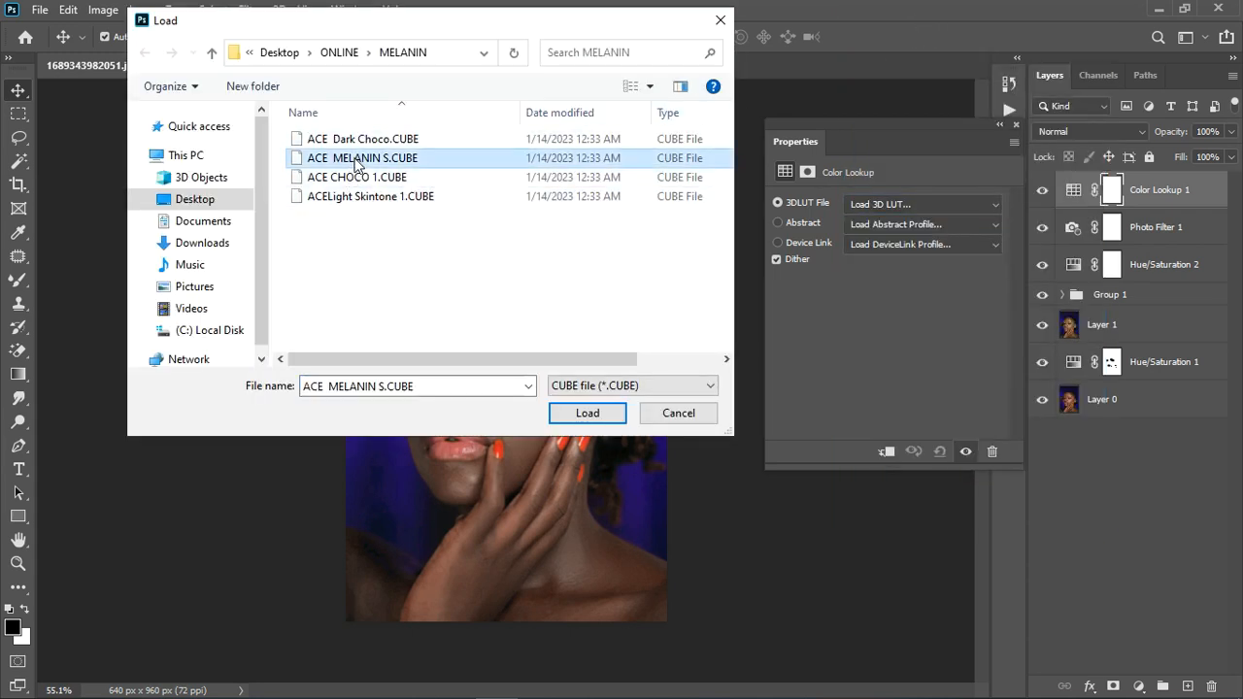
{"action": "left_click", "coordinate": [573, 416]}
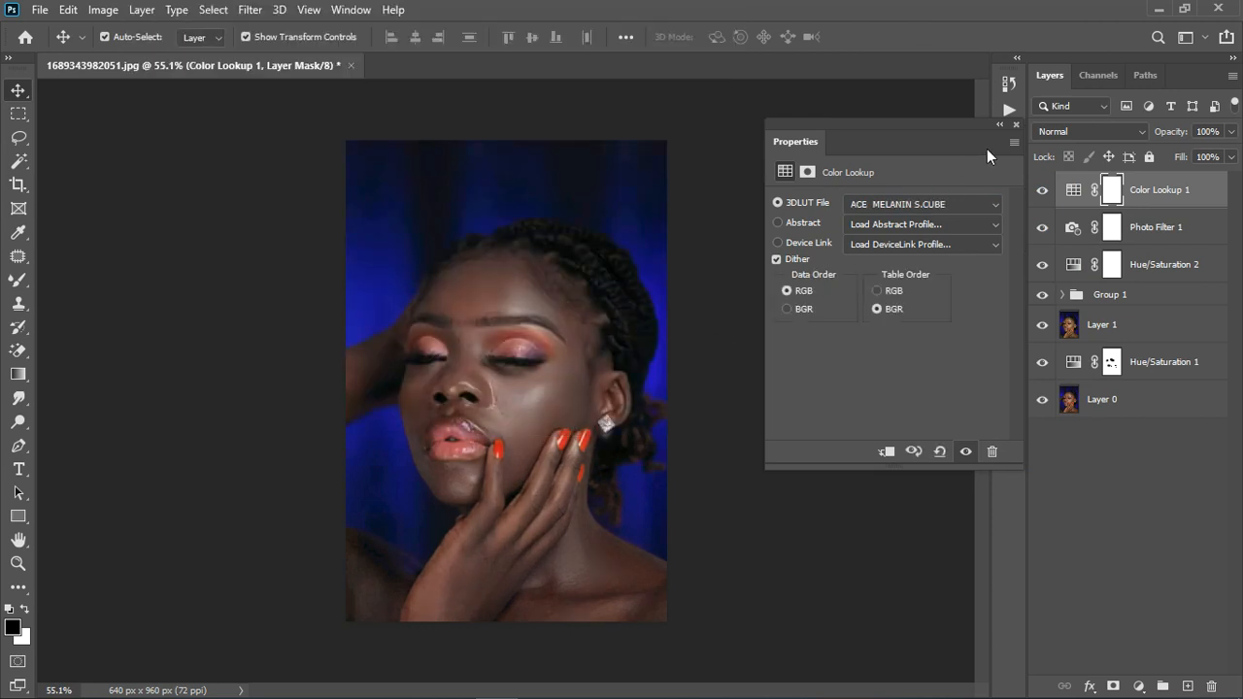
{"action": "left_click", "coordinate": [1016, 126]}
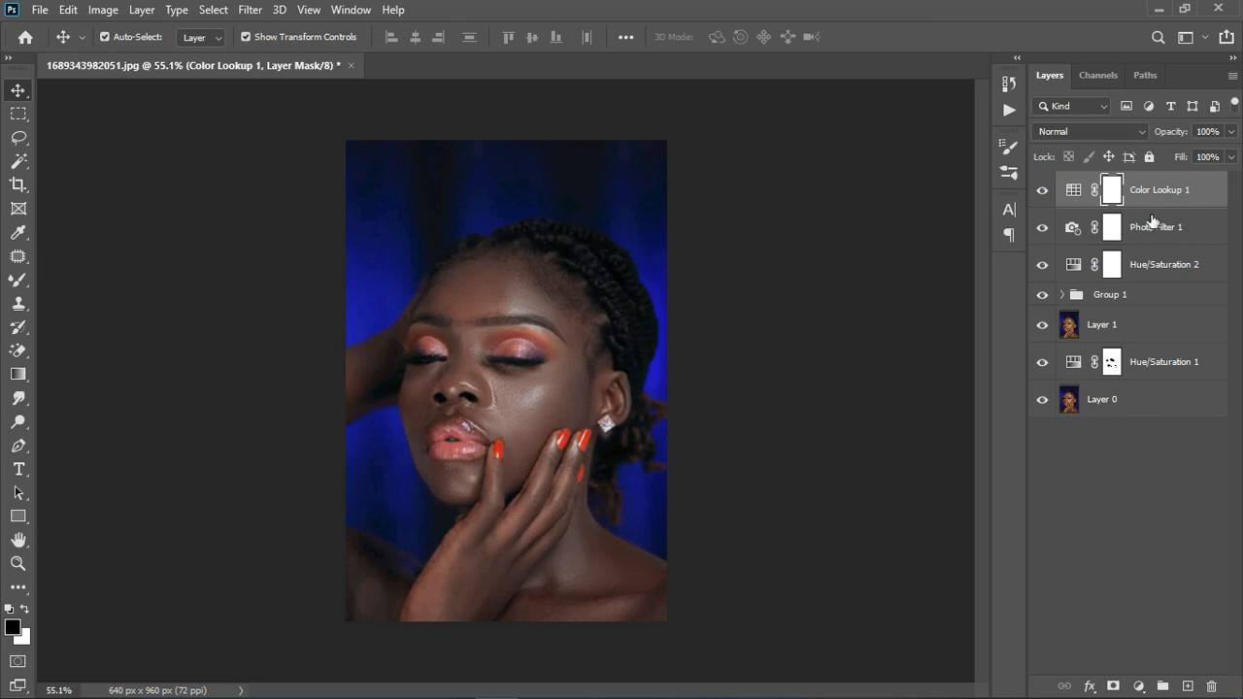
- Hide the first Color Lookup layer and add a second one above it with the ACE Dark Choco.CUBE 3D LUT
{"action": "left_click", "coordinate": [1042, 191]}
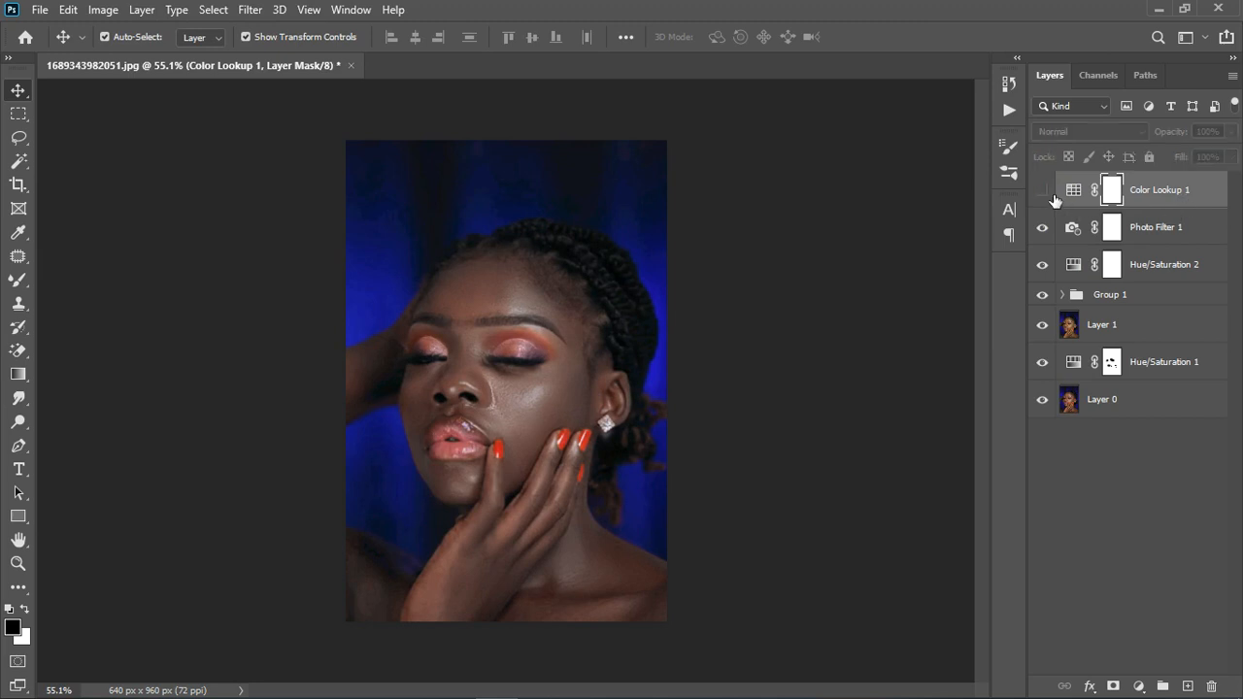
{"action": "left_click", "coordinate": [1138, 687]}
{"action": "left_click", "coordinate": [1137, 686]}
{"action": "left_click", "coordinate": [1138, 687]}
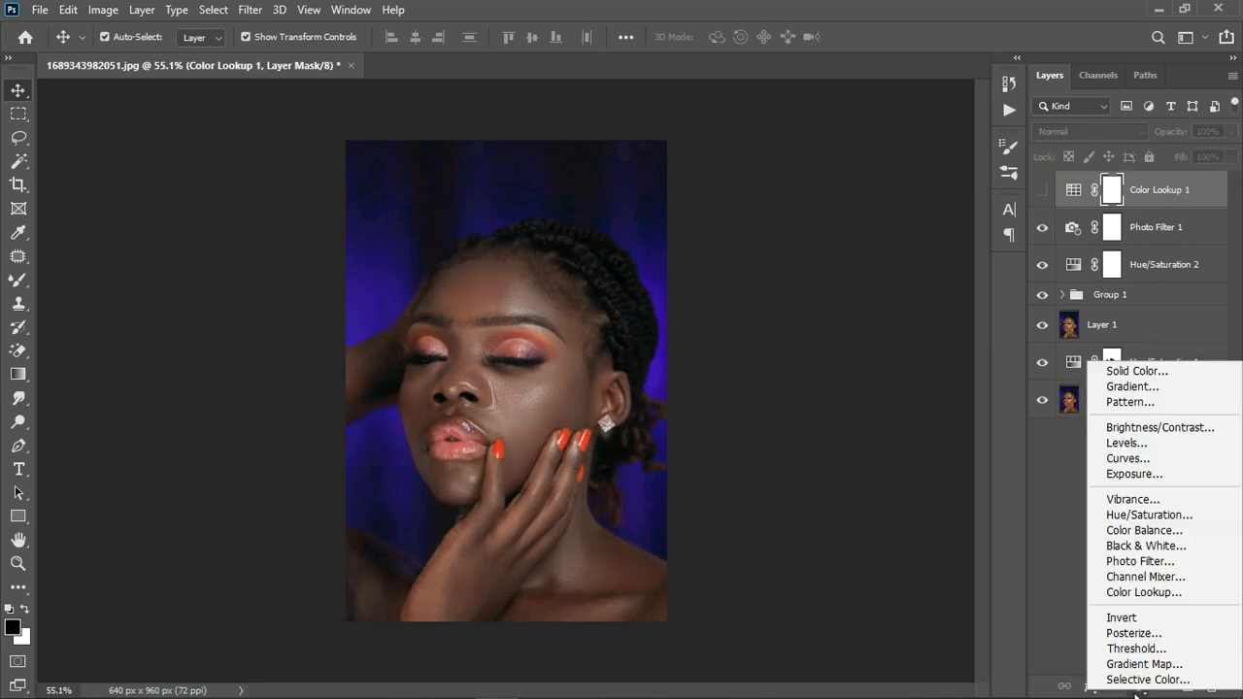
{"action": "left_click", "coordinate": [1141, 589]}
{"action": "left_click", "coordinate": [872, 198]}
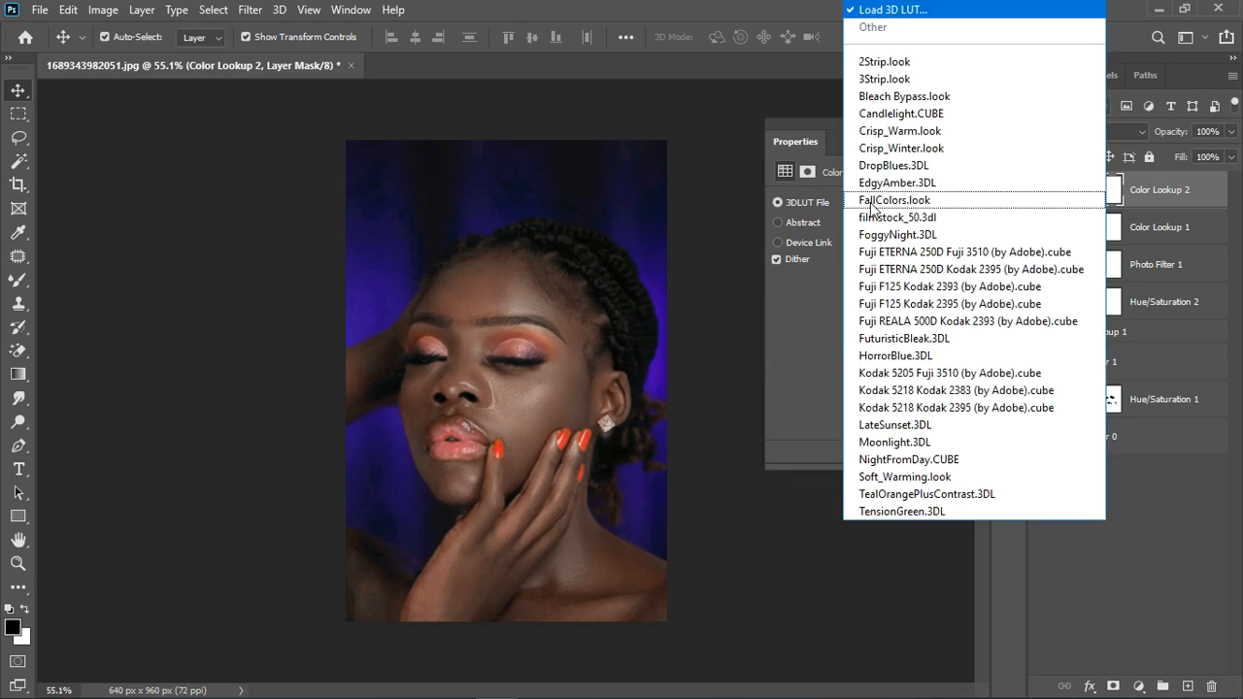
{"action": "left_click", "coordinate": [900, 6]}
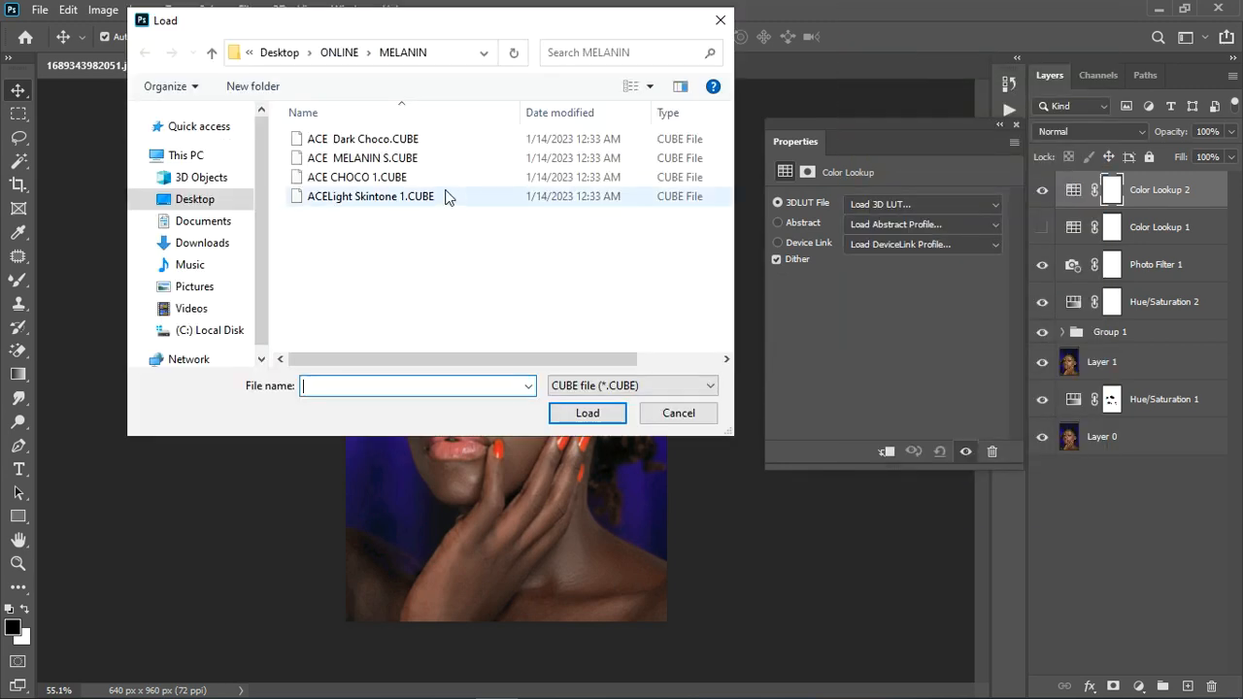
{"action": "left_click", "coordinate": [369, 139]}
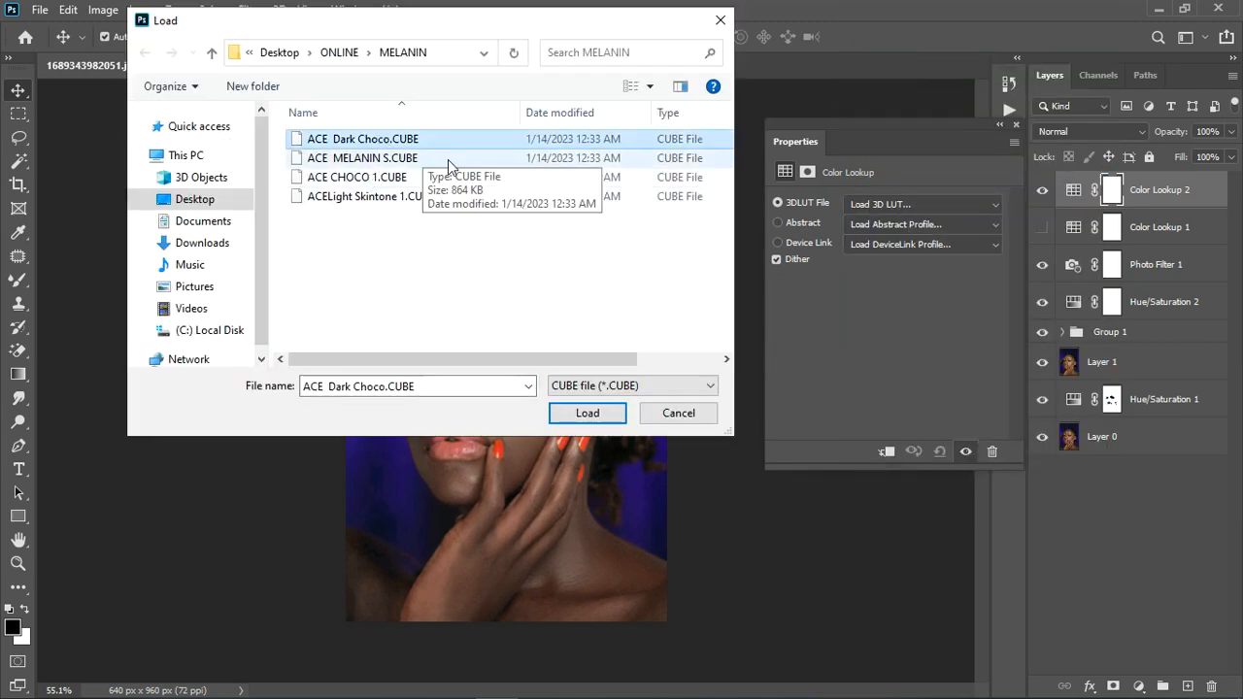
{"action": "left_click", "coordinate": [585, 413]}
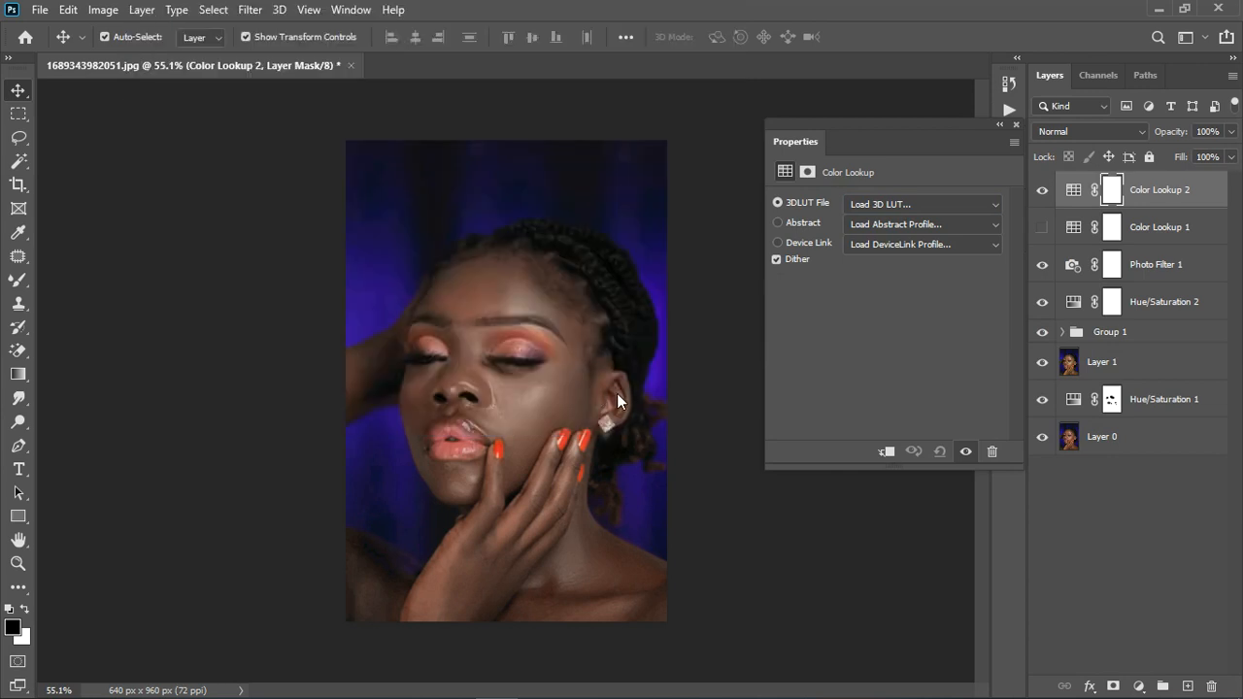
{"action": "left_click", "coordinate": [1016, 125]}
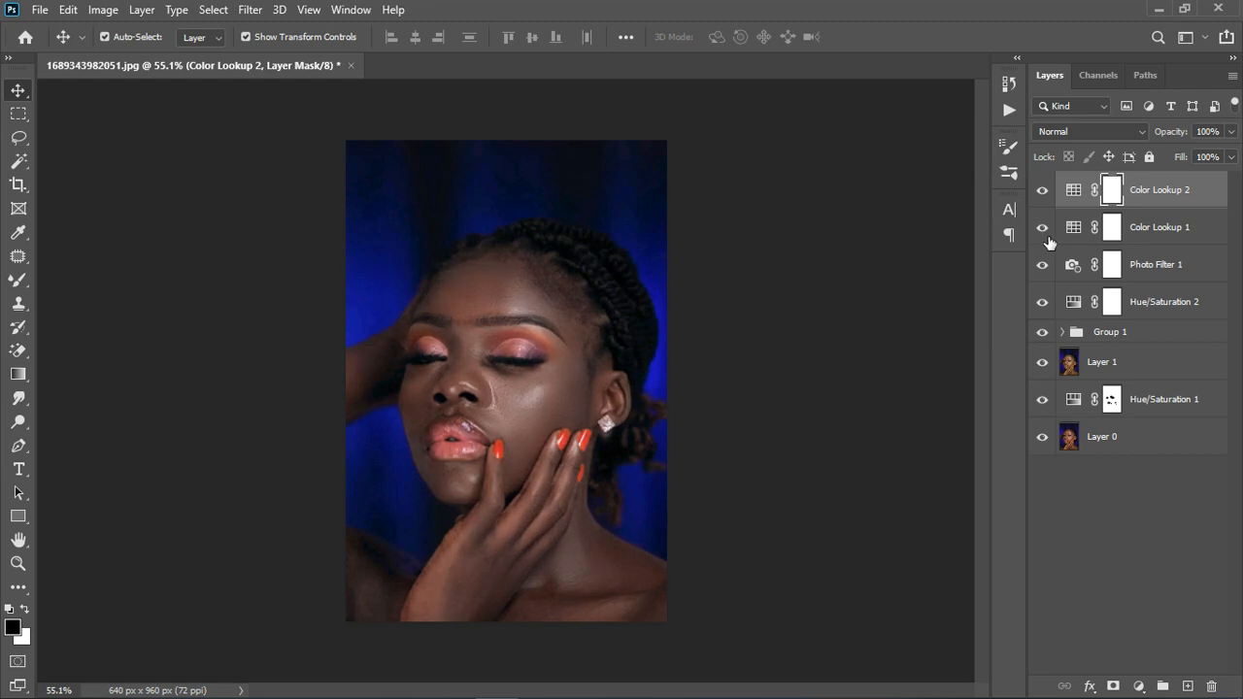
- Compare the portrait with and without the Color Lookup 1 and Color Lookup 2 layers, examining the skin at different sizes
{"action": "left_click", "coordinate": [1044, 191]}
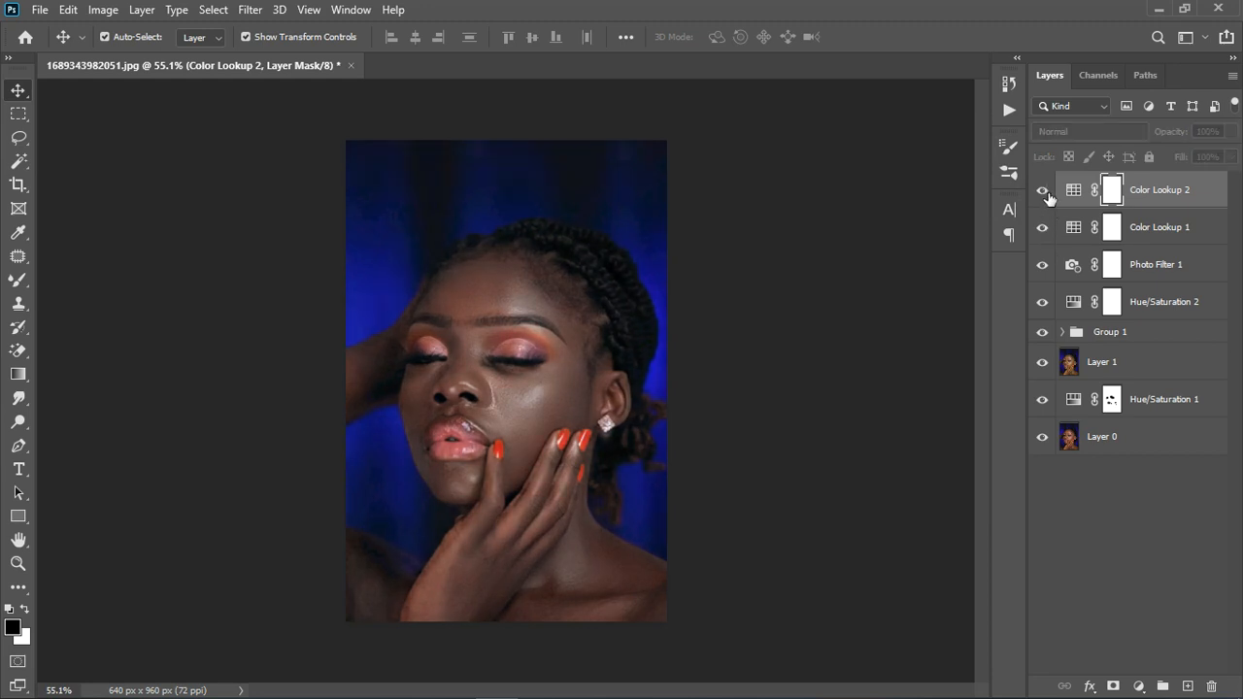
{"action": "left_click", "coordinate": [1044, 191]}
{"action": "scroll", "coordinate": [530, 429], "scroll_direction": "up", "scroll_amount": 5}
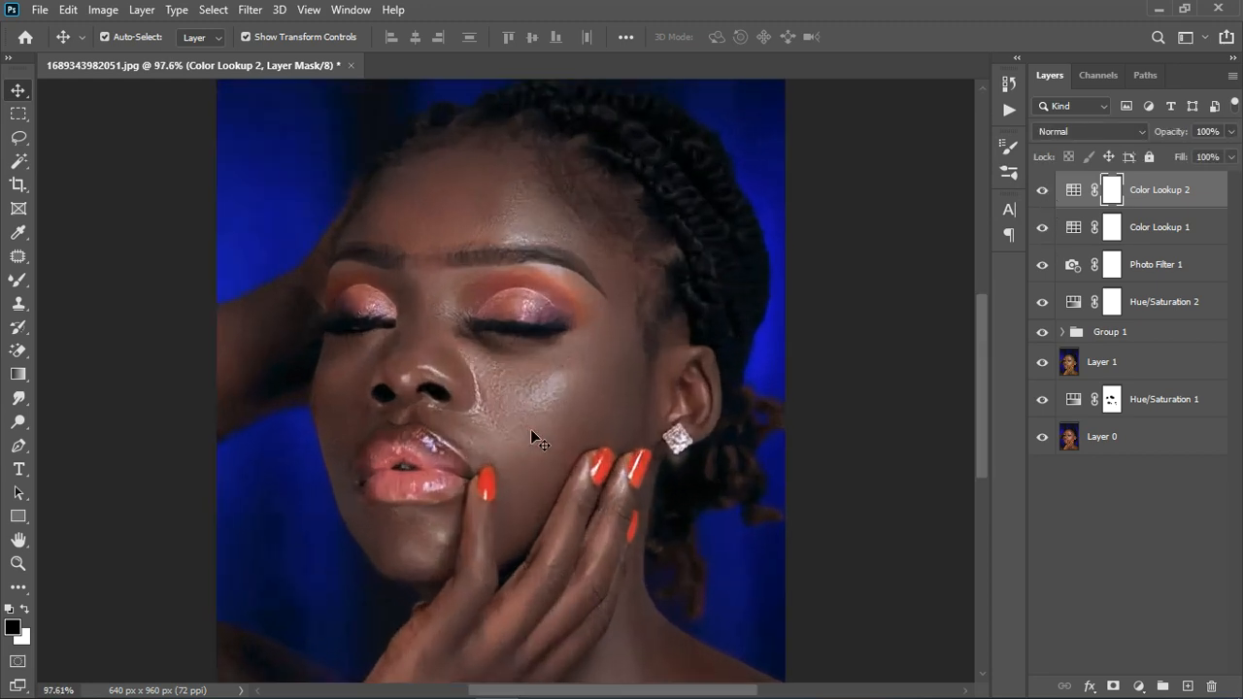
{"action": "scroll", "coordinate": [530, 430], "scroll_direction": "down", "scroll_amount": 3}
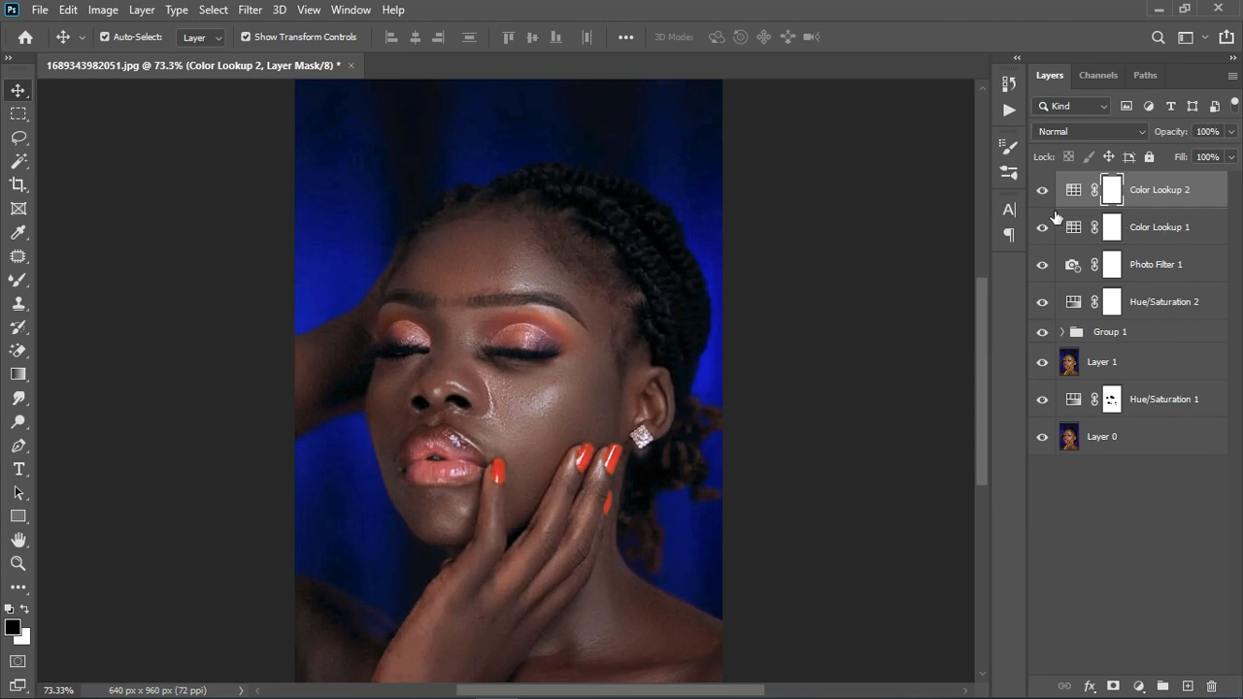
{"action": "left_click", "coordinate": [1044, 191]}
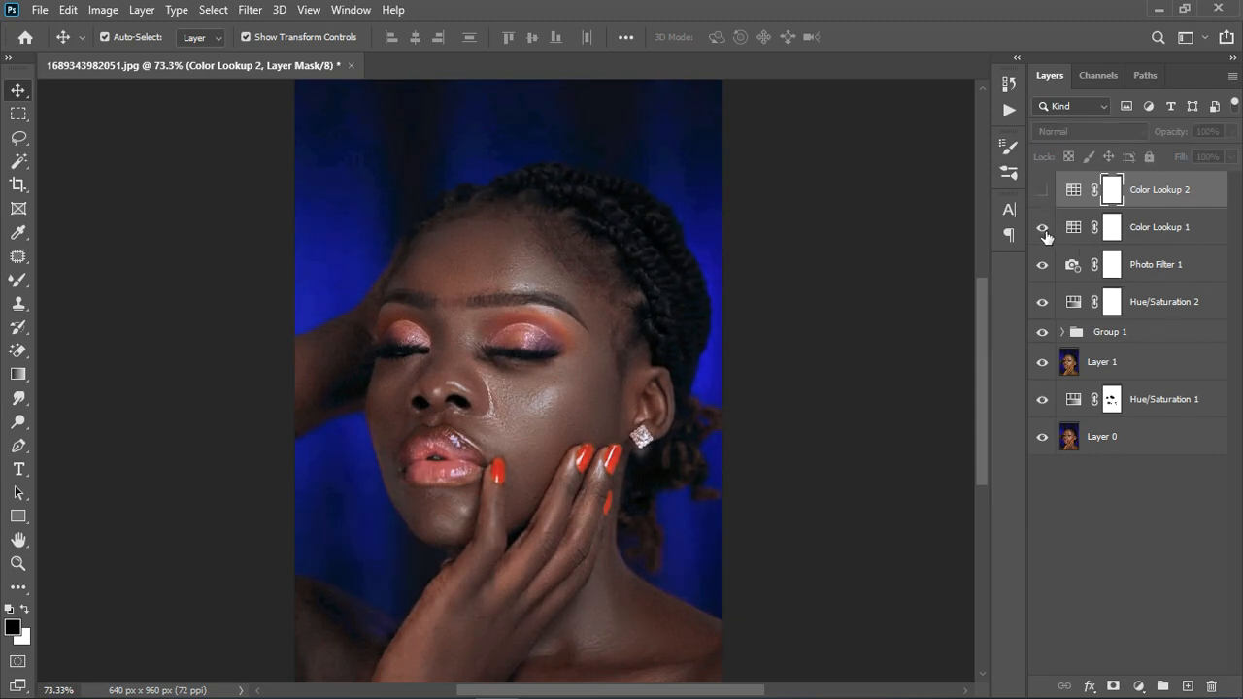
{"action": "left_click", "coordinate": [1044, 229]}
{"action": "left_click", "coordinate": [1044, 191]}
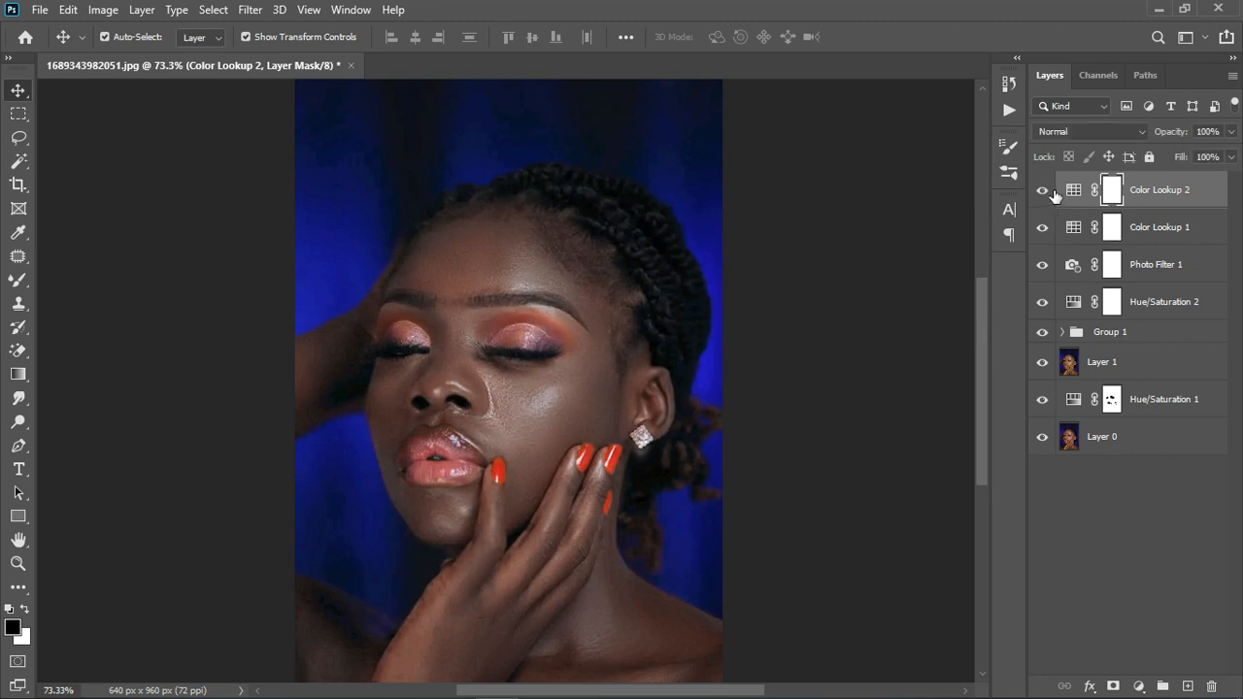
- Delete the Color Lookup 2 adjustment layer
{"action": "left_click", "coordinate": [1154, 193]}
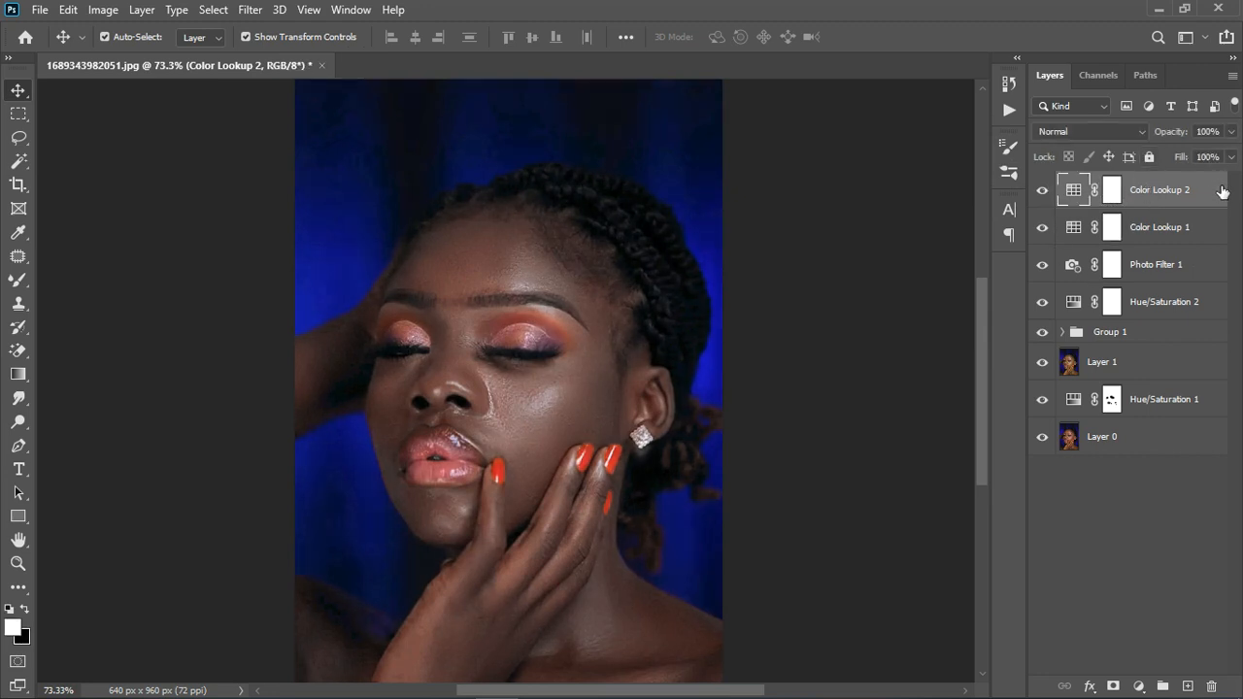
{"action": "key", "text": "Delete"}
{"action": "scroll", "coordinate": [470, 464], "scroll_direction": "down", "scroll_amount": 5}
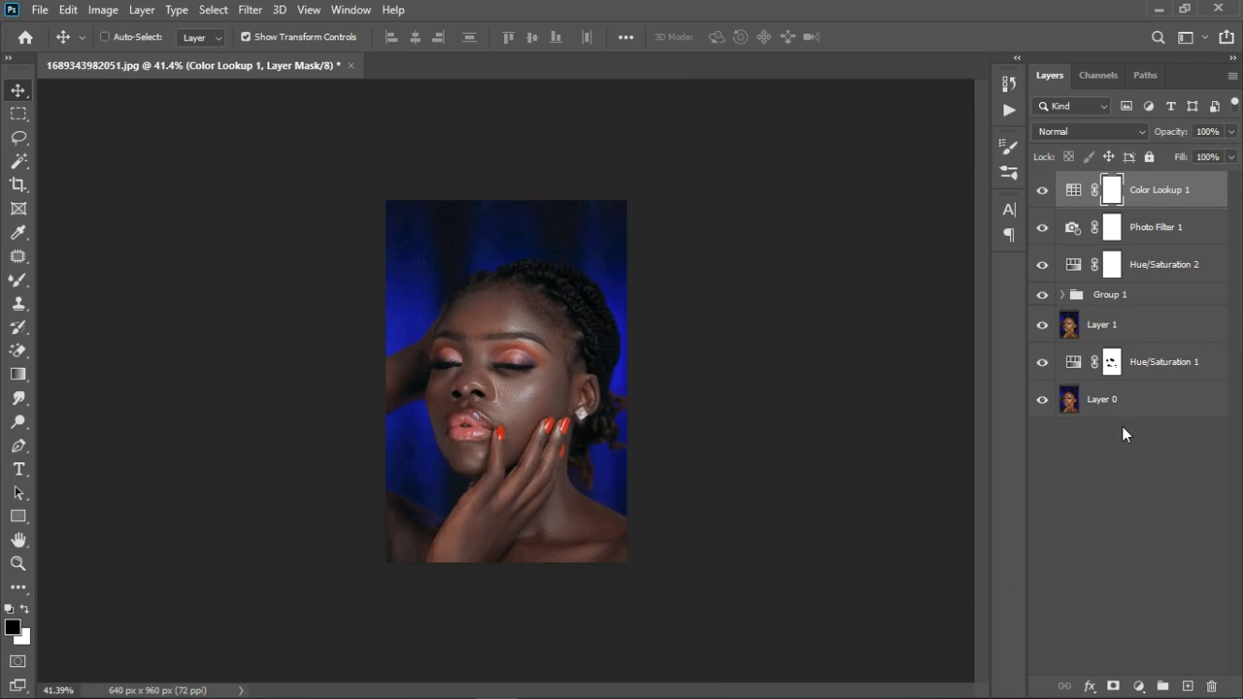
- Create a merged copy of all visible layers on a new layer at the top of the stack and clear the highlight selection
{"action": "key", "text": "ctrl+alt+2"}
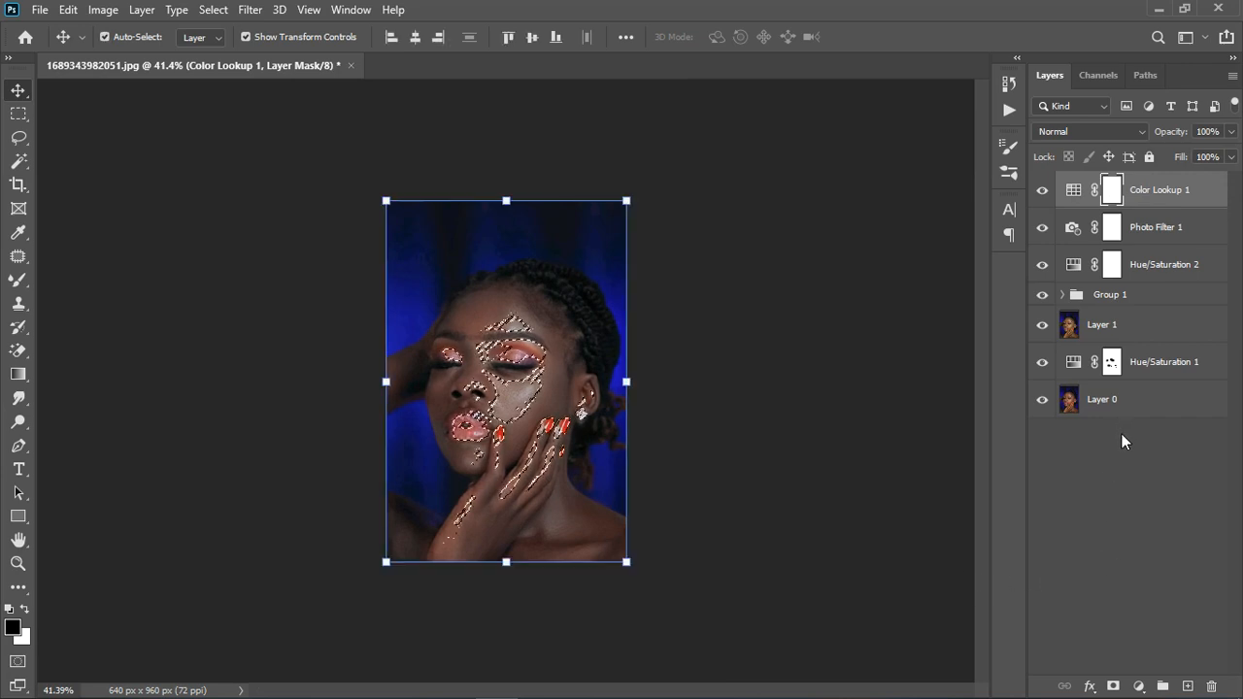
{"action": "left_click", "coordinate": [1163, 373]}
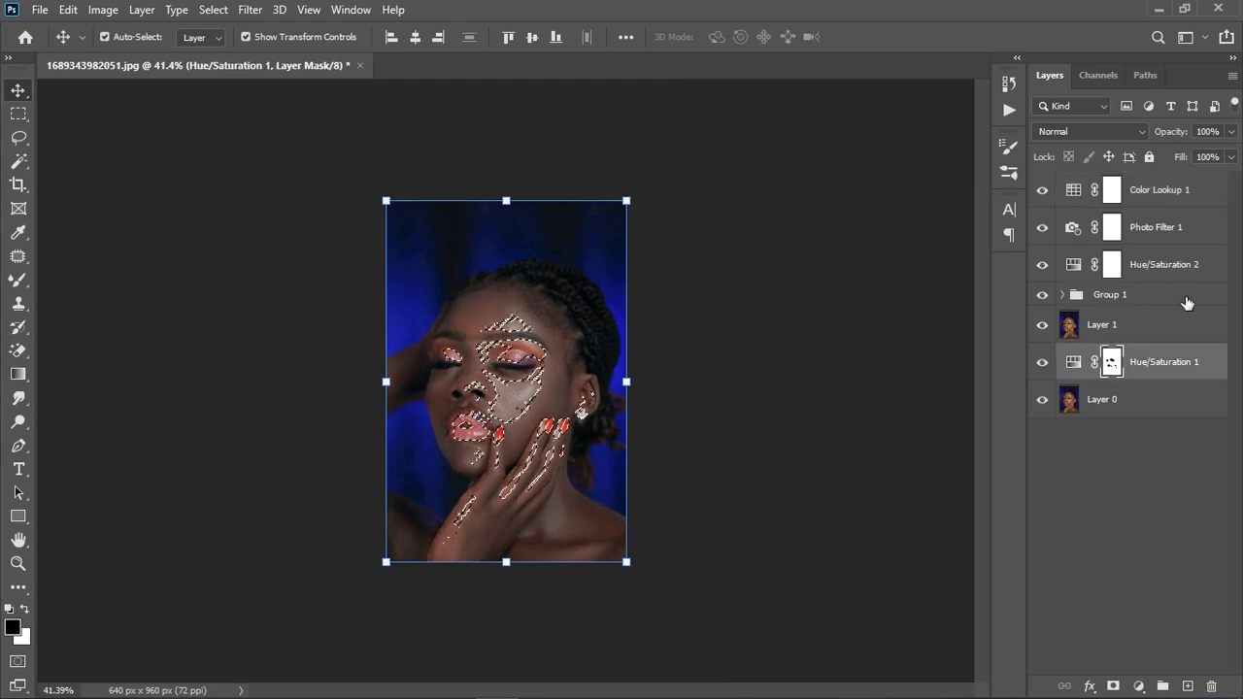
{"action": "left_click", "coordinate": [1185, 296]}
{"action": "left_click", "coordinate": [1188, 325]}
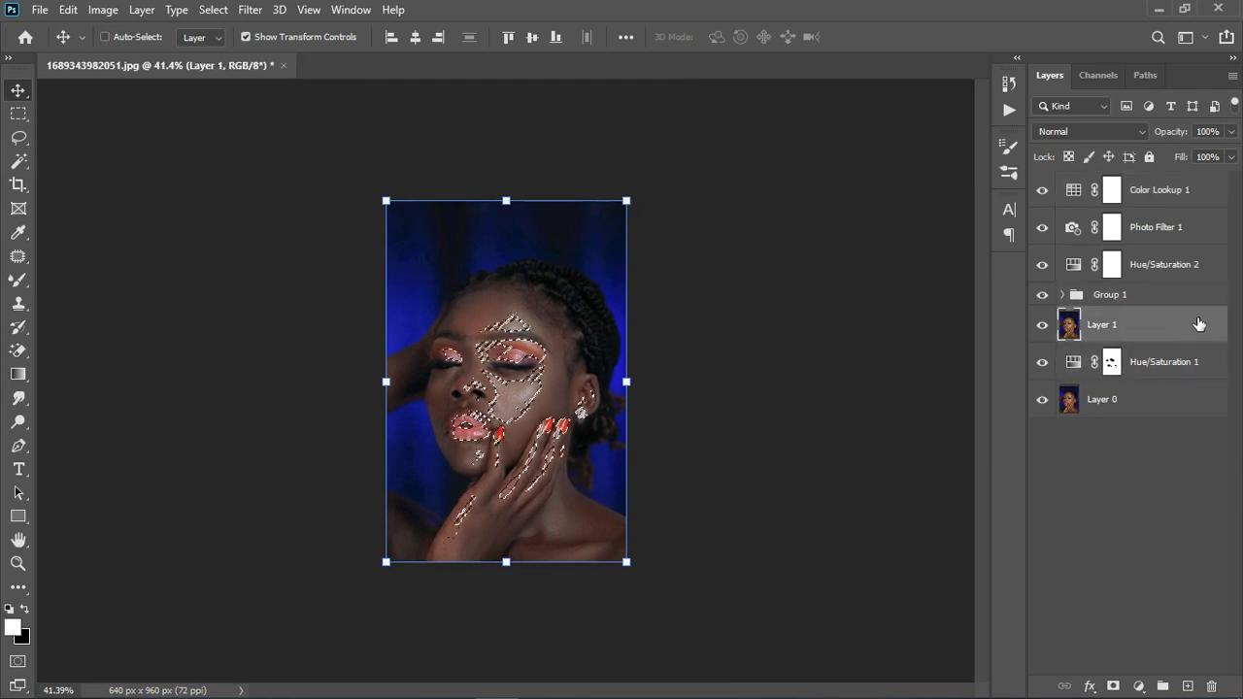
{"action": "key", "text": "ctrl+j"}
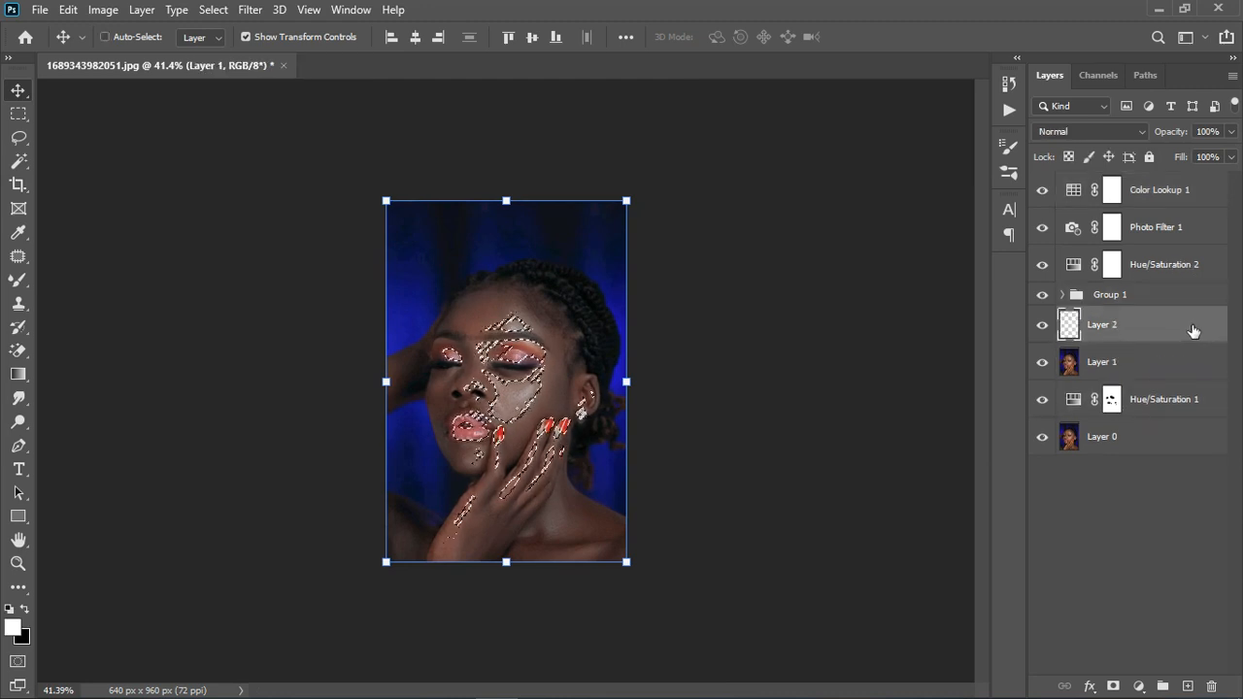
{"action": "left_click_drag", "start_coordinate": [1189, 334], "coordinate": [1181, 199]}
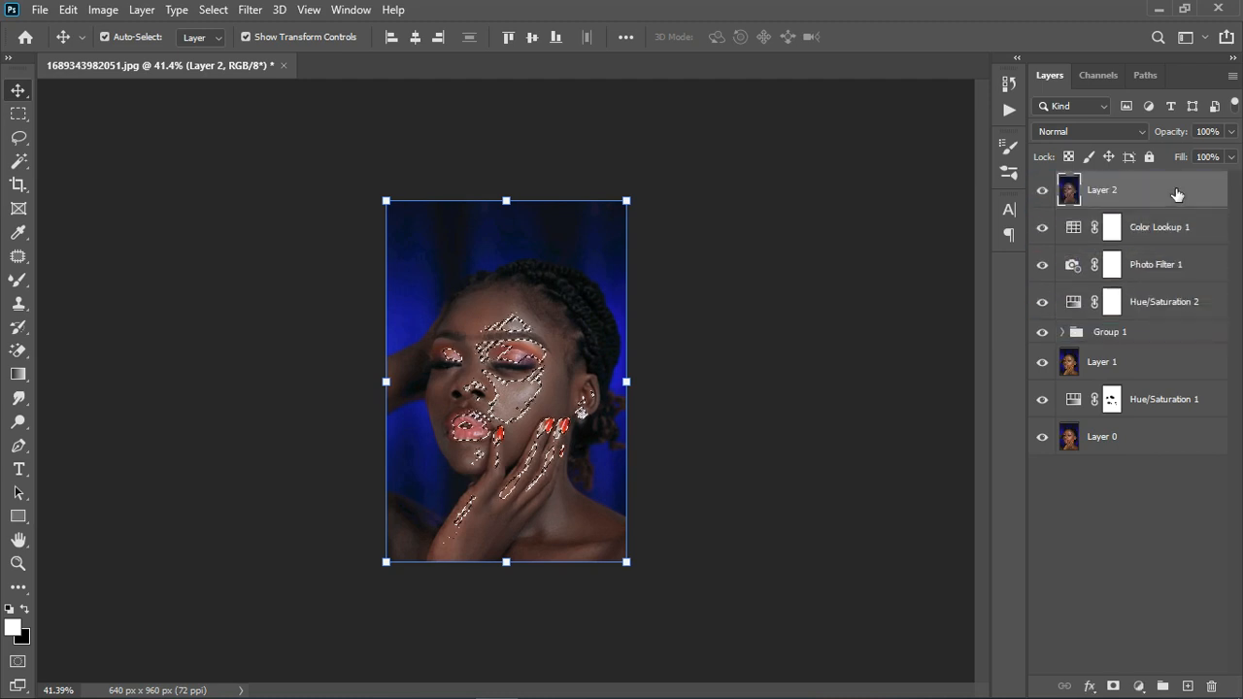
{"action": "key", "text": "ctrl+d"}
- Group the layers from Color Lookup 1 down to Hue/Saturation 1 and hide that group
{"action": "left_click", "coordinate": [1150, 241]}
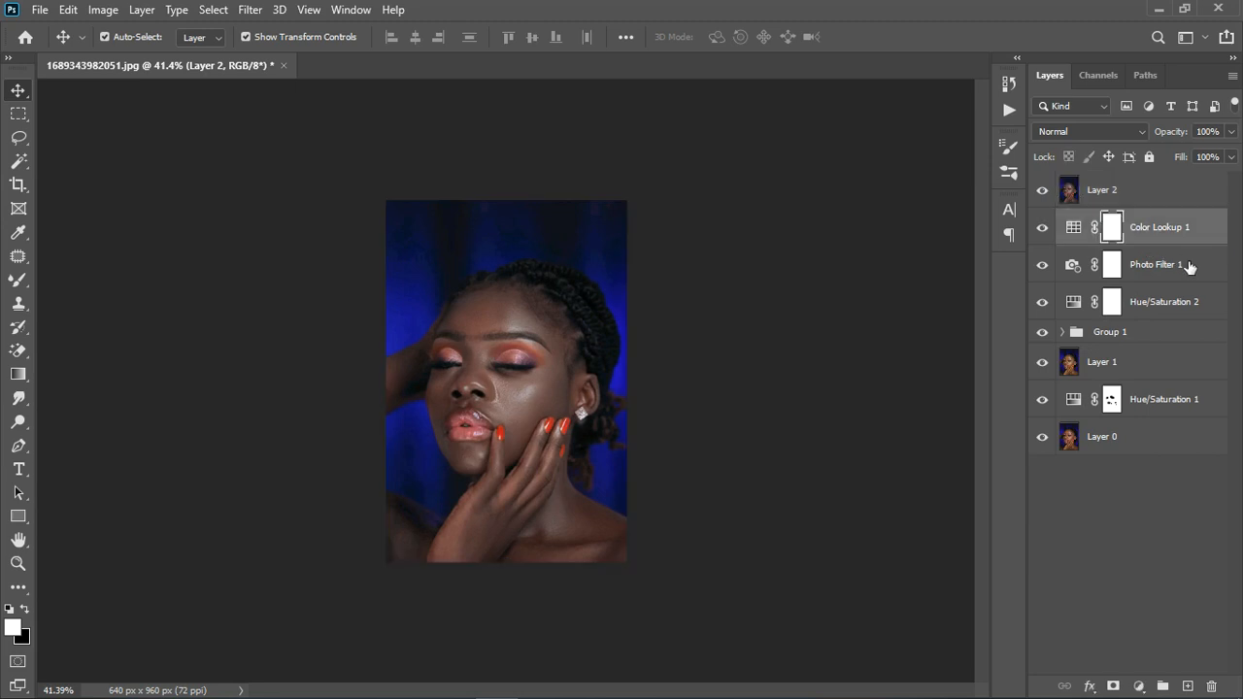
{"action": "left_click", "coordinate": [1167, 409], "text": "shift"}
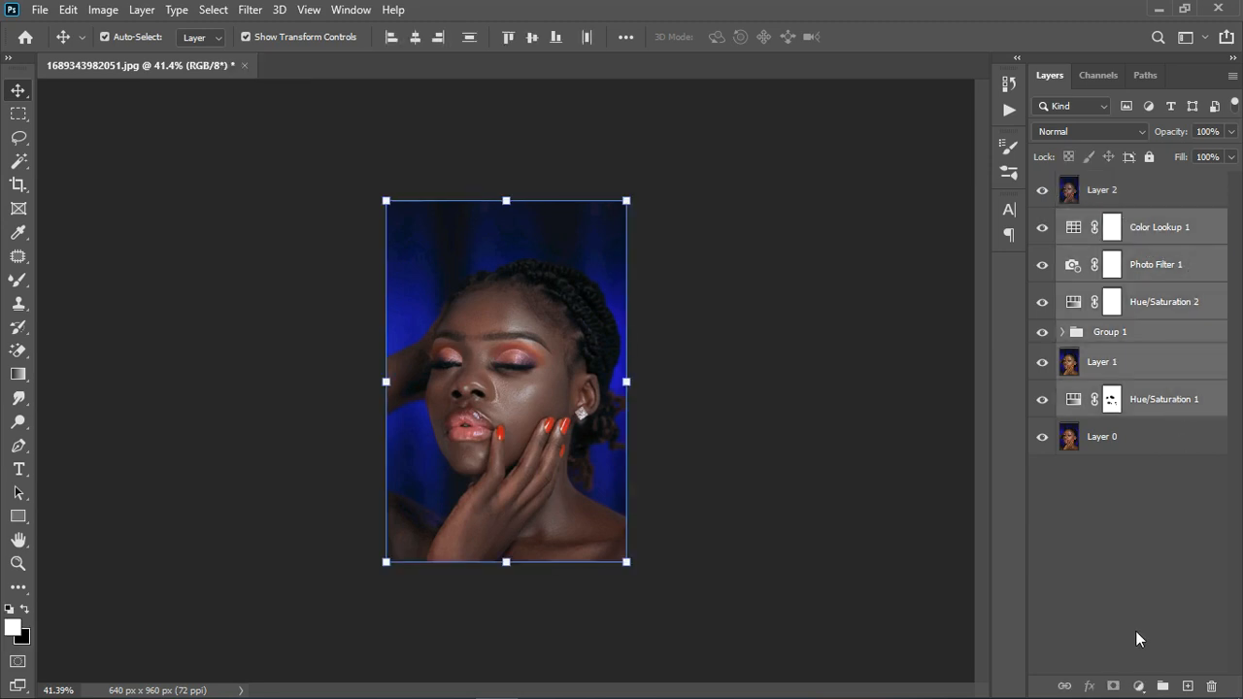
{"action": "left_click", "coordinate": [1163, 685]}
{"action": "left_click", "coordinate": [1042, 220]}
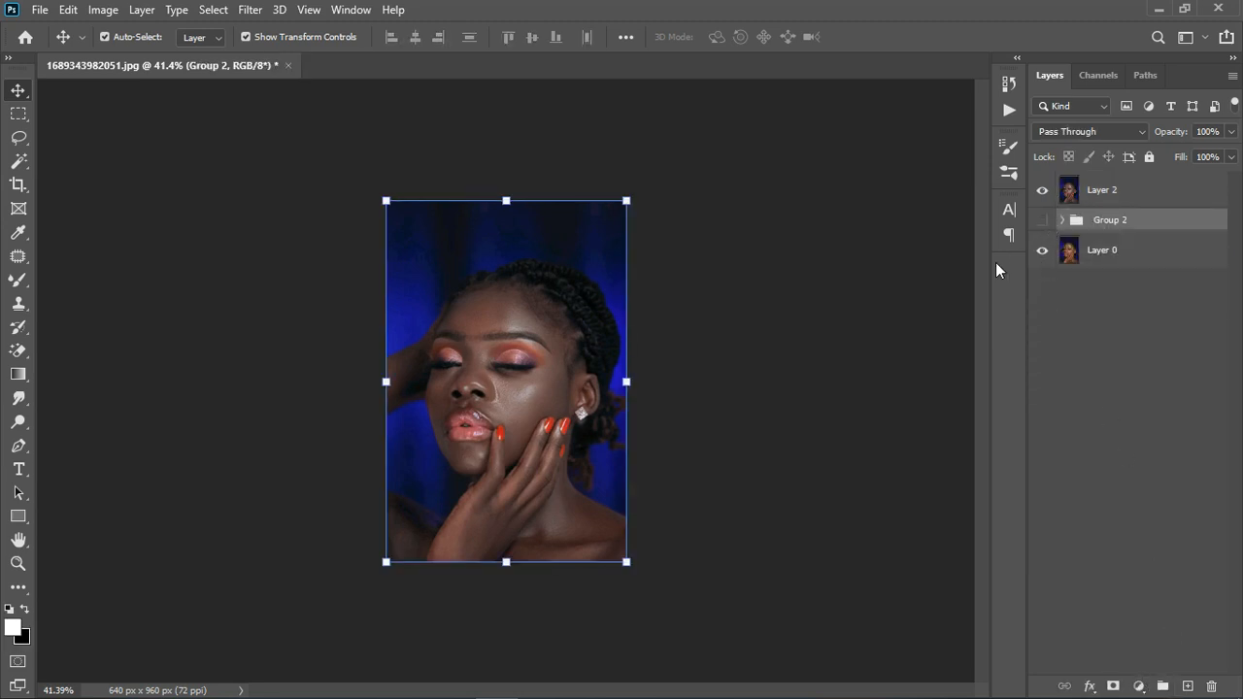
- Compare the merged, graded portrait on Layer 2 with the original photo on Layer 0
{"action": "scroll", "coordinate": [356, 327], "scroll_direction": "up", "scroll_amount": 3}
{"action": "left_click", "coordinate": [1042, 191]}
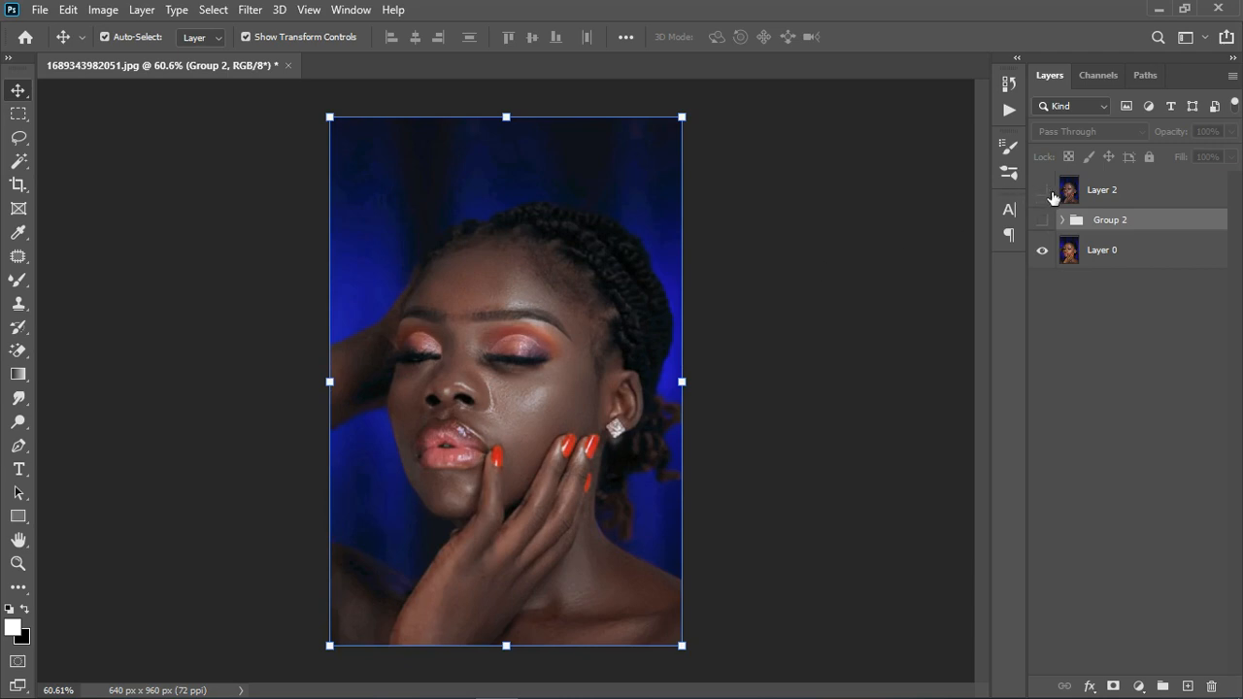
{"action": "left_click", "coordinate": [1049, 192]}
{"action": "left_click", "coordinate": [1051, 193]}
{"action": "left_click", "coordinate": [1052, 198]}
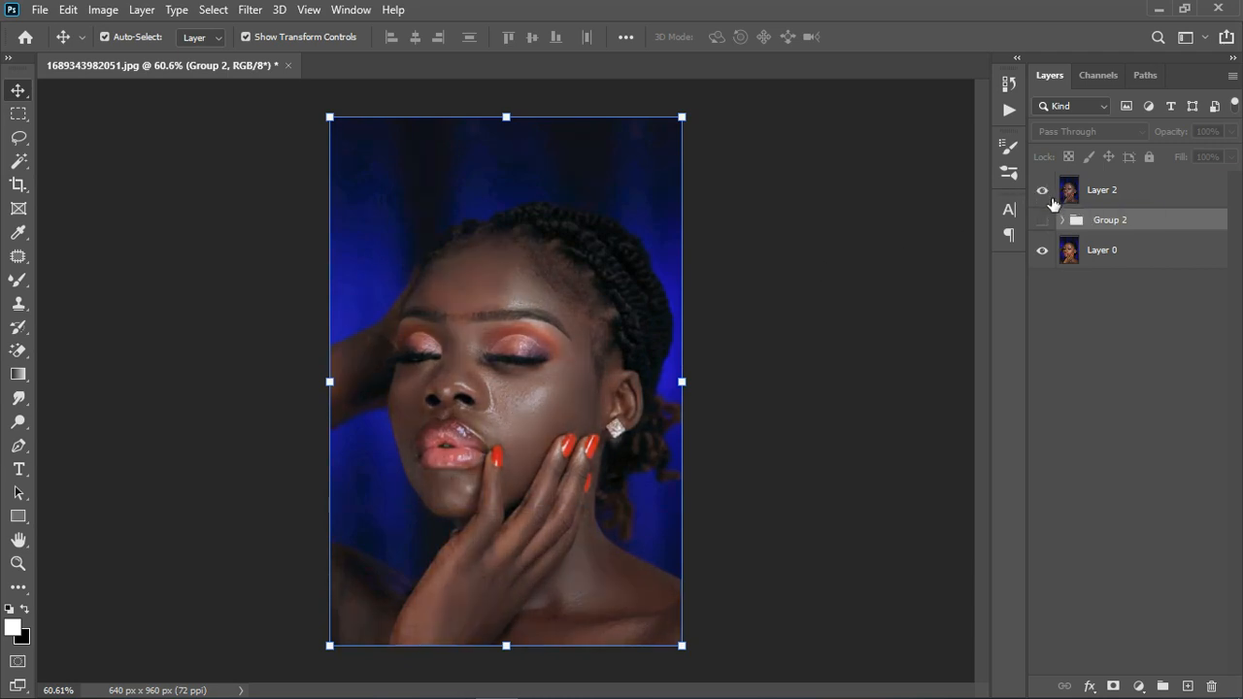